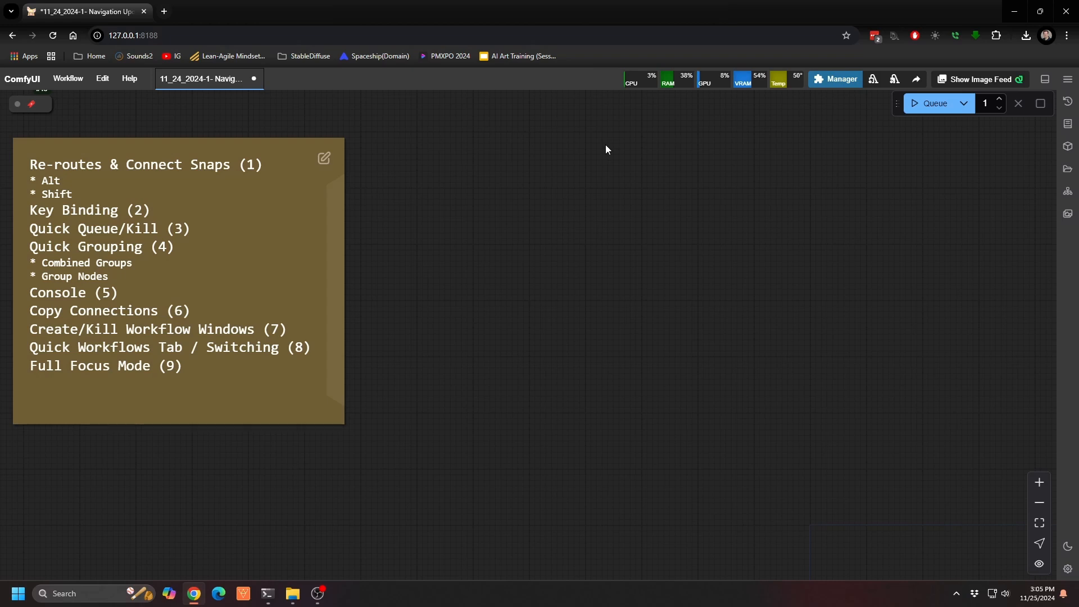
Step: Go to the Re-routes & Connect Snaps section and move the INT reroute node above the Steps node's output level
{"action": "key", "text": "1"}
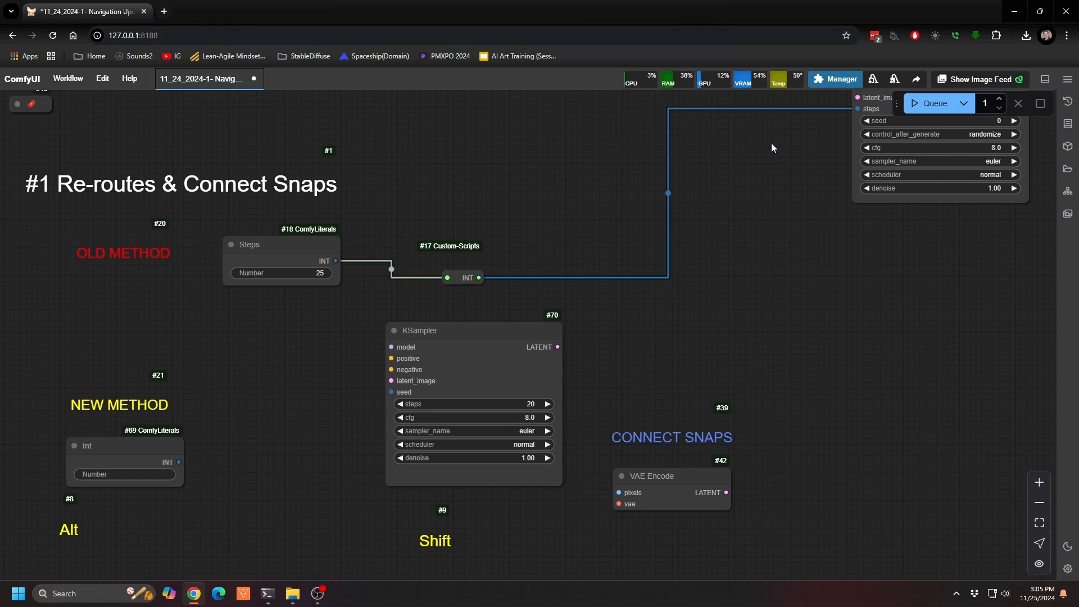
{"action": "left_click_drag", "start_coordinate": [446, 270], "coordinate": [481, 223]}
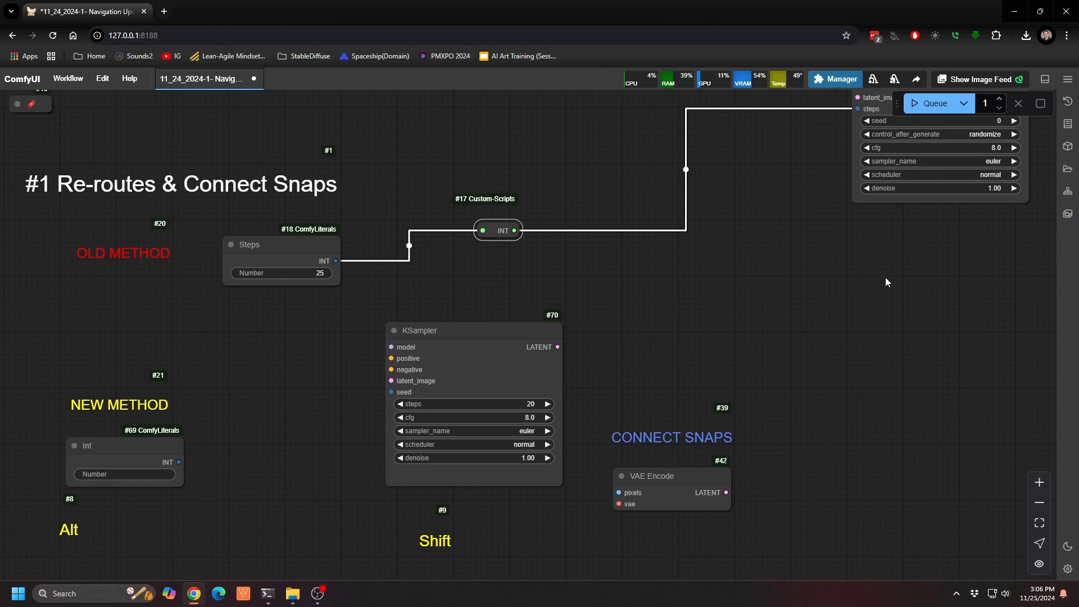
Step: Add Reroute nodes near the upper KSampler and chain them between the INT reroute and its steps input
{"action": "double_click", "coordinate": [833, 244]}
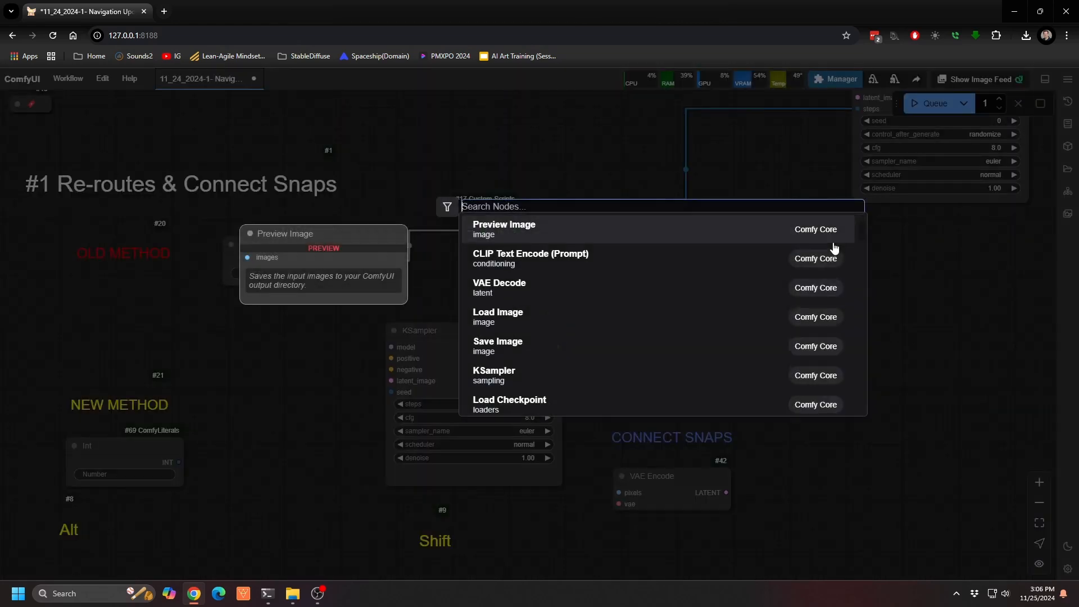
{"action": "type", "text": "rer"}
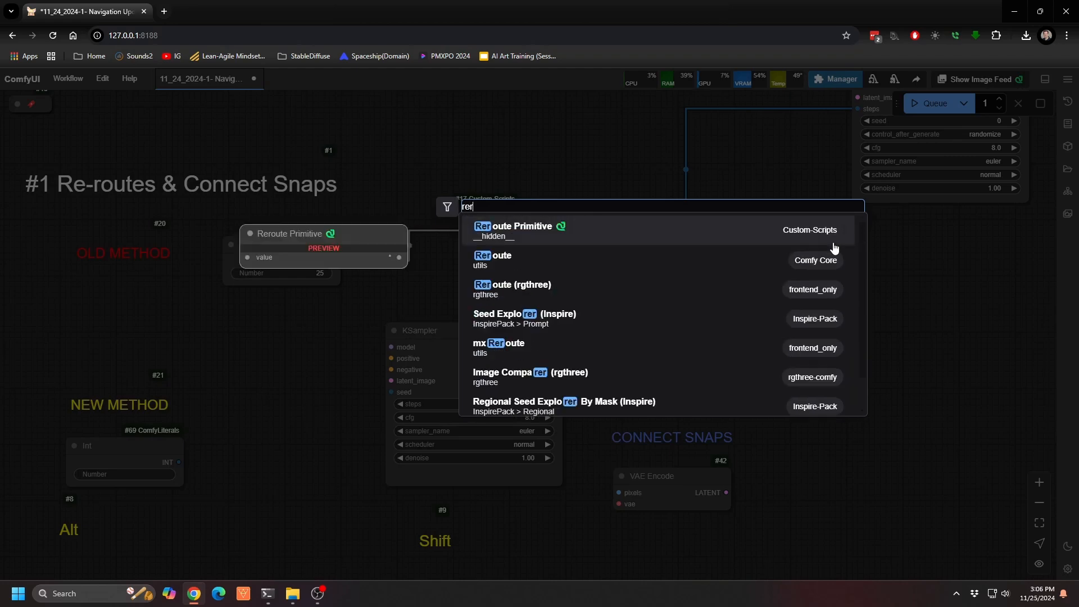
{"action": "left_click", "coordinate": [835, 256]}
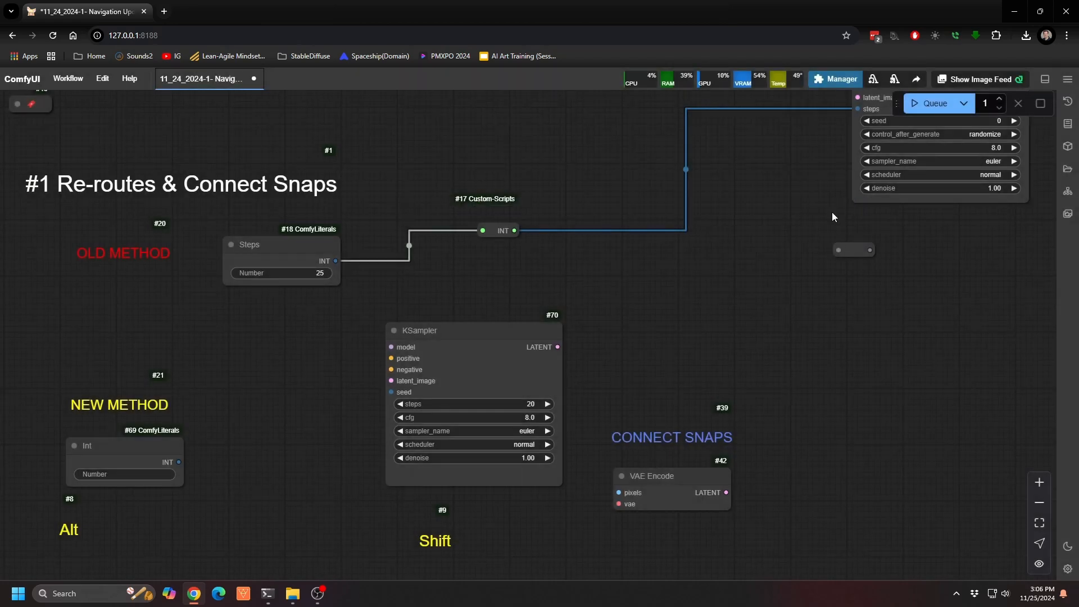
{"action": "mouse_move", "coordinate": [856, 118]}
{"action": "left_mouse_down"}
{"action": "mouse_move", "coordinate": [836, 250]}
{"action": "mouse_move", "coordinate": [958, 277]}
{"action": "mouse_move", "coordinate": [957, 265]}
{"action": "mouse_move", "coordinate": [775, 176]}
{"action": "mouse_move", "coordinate": [728, 114]}
{"action": "mouse_move", "coordinate": [751, 122]}
{"action": "mouse_move", "coordinate": [846, 107]}
{"action": "left_mouse_up"}
{"action": "left_click", "coordinate": [982, 302]}
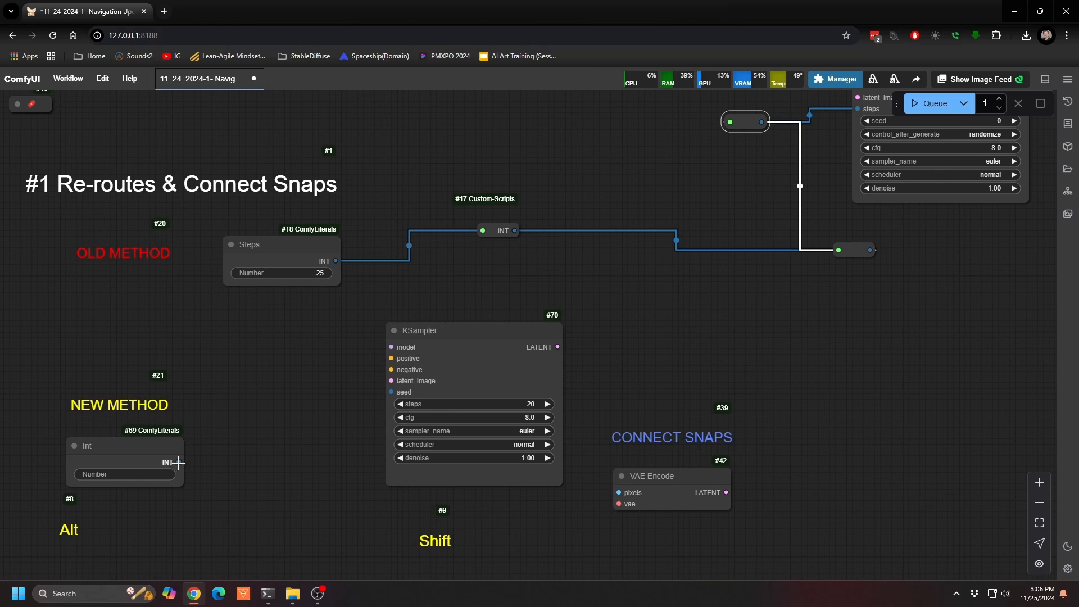
Step: Connect the Int node's INT output to the lower KSampler's seed input
{"action": "left_click_drag", "start_coordinate": [179, 462], "coordinate": [393, 392]}
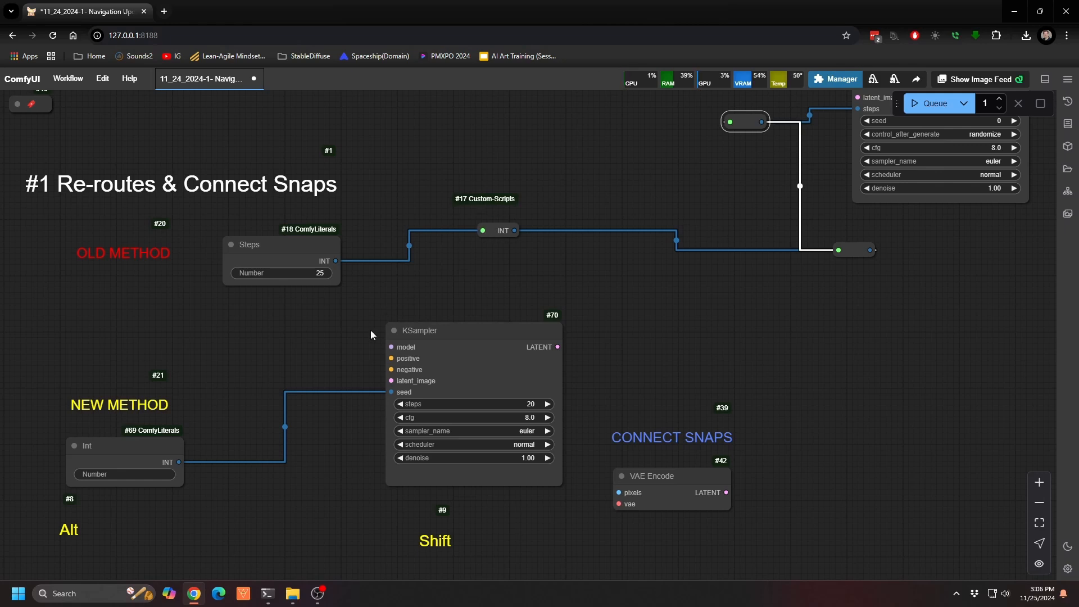
Step: Insert a reroute point on the Int-to-seed link, reposition it below the Int node, and delete it
{"action": "left_click_drag", "start_coordinate": [285, 426], "coordinate": [323, 543]}
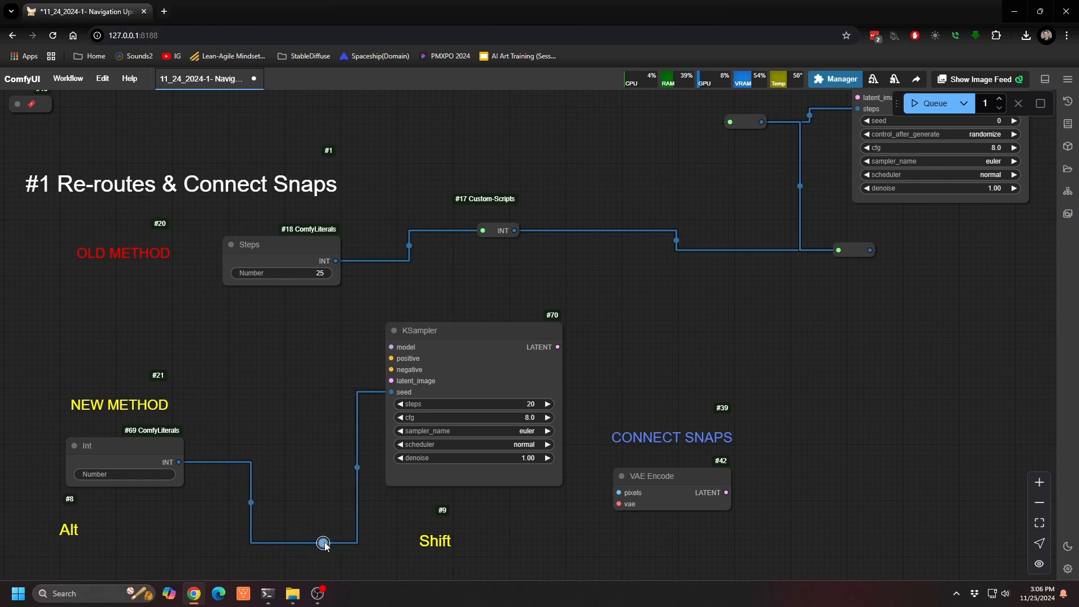
{"action": "left_click_drag", "start_coordinate": [324, 543], "coordinate": [299, 514]}
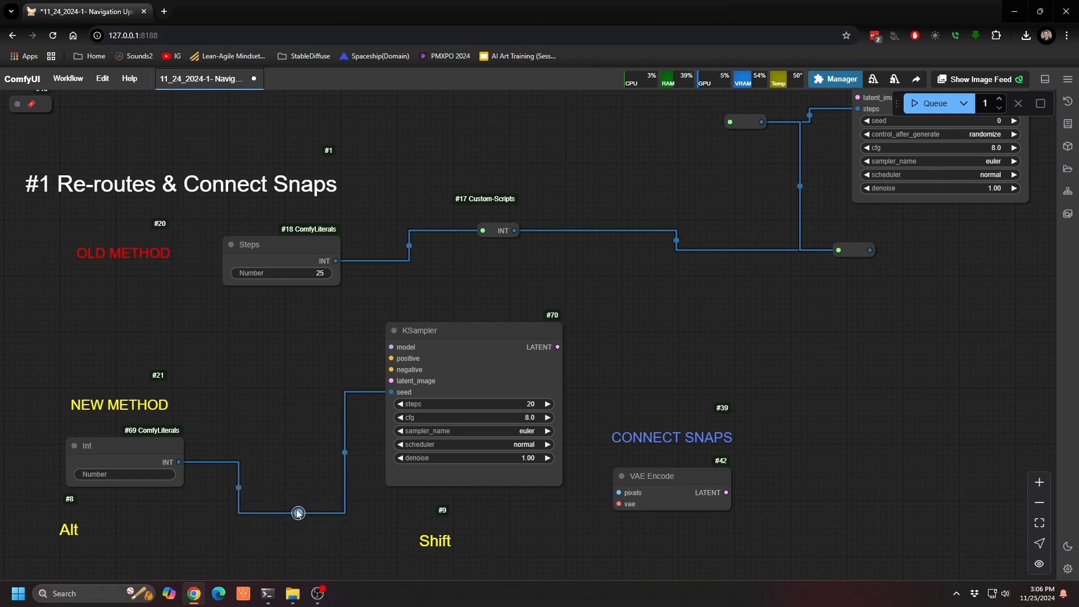
{"action": "key", "text": "Delete"}
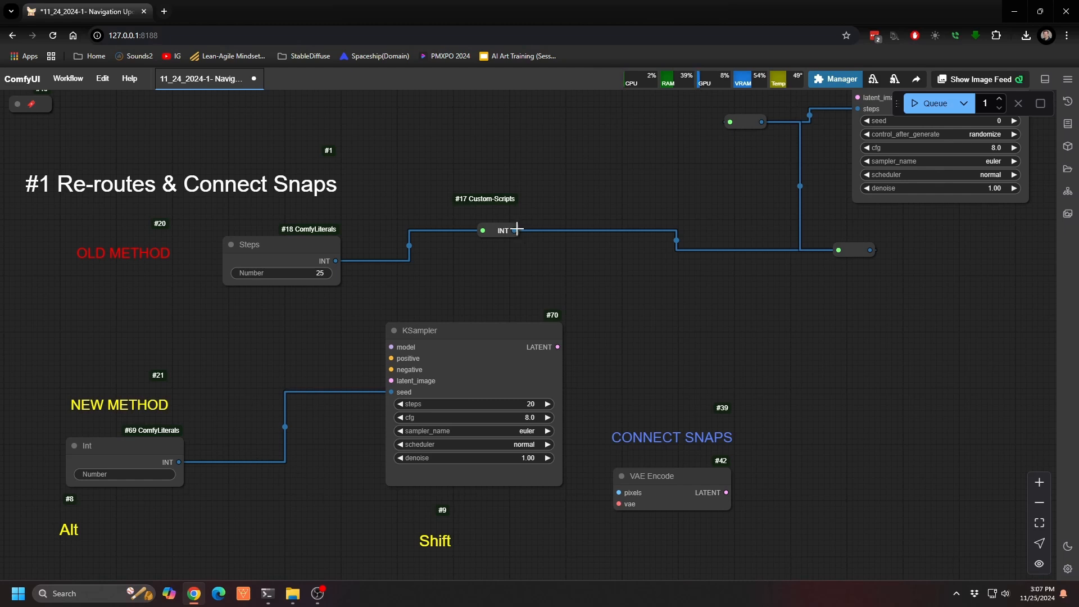
Step: Create a Reroute node from the INT reroute's output and delete it
{"action": "left_click_drag", "start_coordinate": [514, 231], "coordinate": [606, 171]}
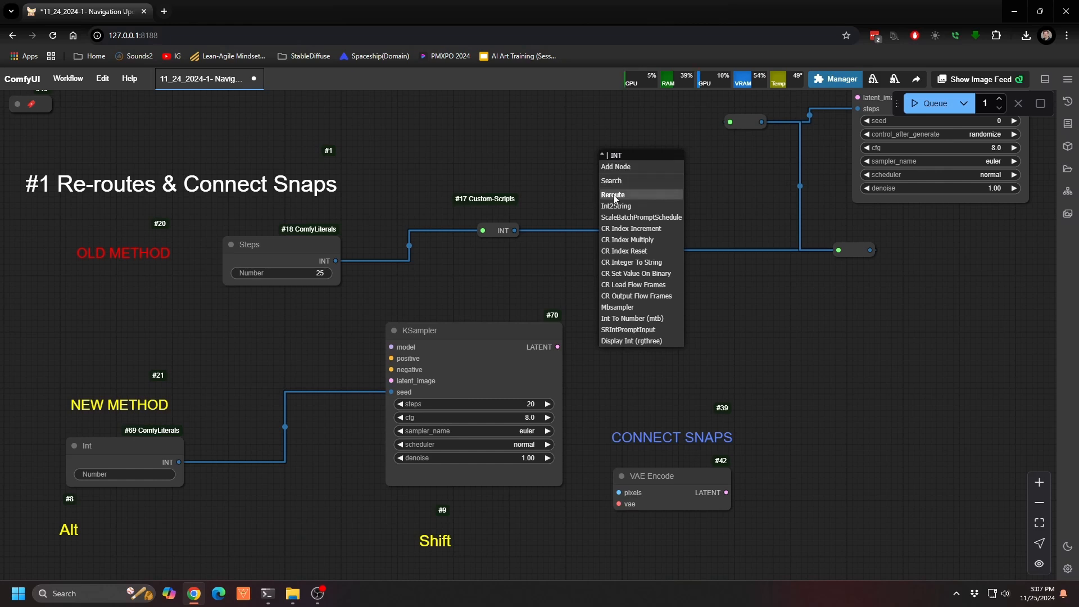
{"action": "left_click", "coordinate": [613, 195]}
{"action": "left_click", "coordinate": [633, 175]}
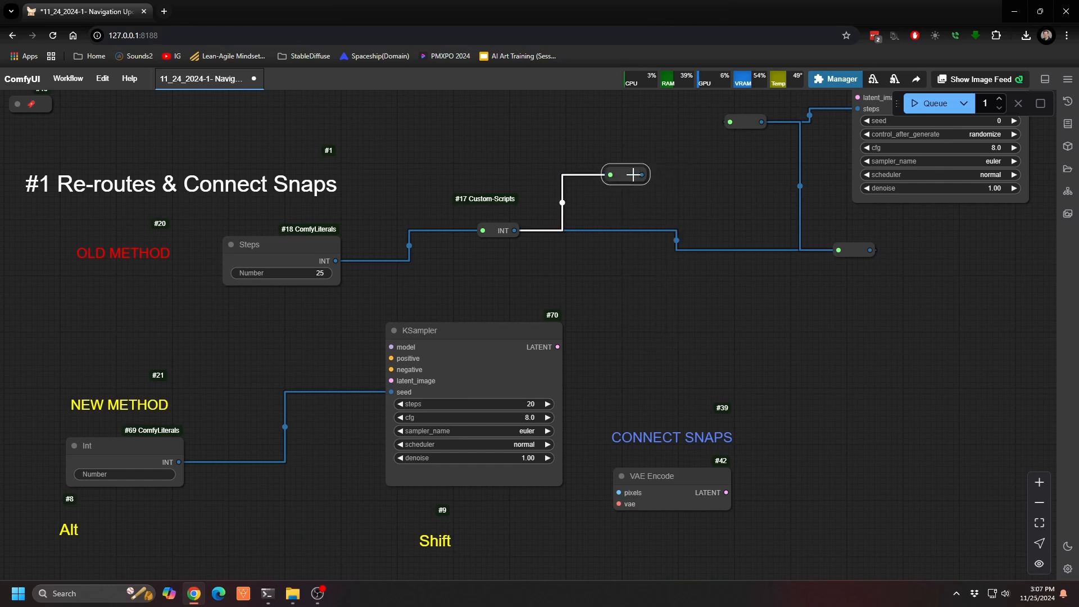
{"action": "key", "text": "Delete"}
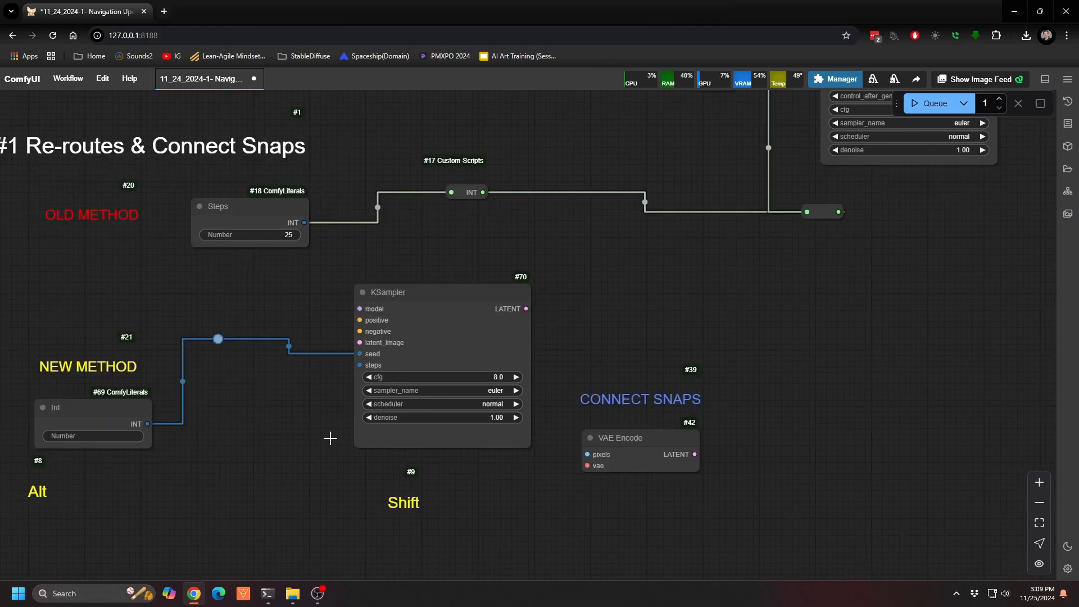
Step: Branch the Int link to input a of a new Math Expression node below the lower KSampler
{"action": "left_click_drag", "start_coordinate": [218, 338], "coordinate": [252, 512]}
{"action": "left_click", "coordinate": [509, 341]}
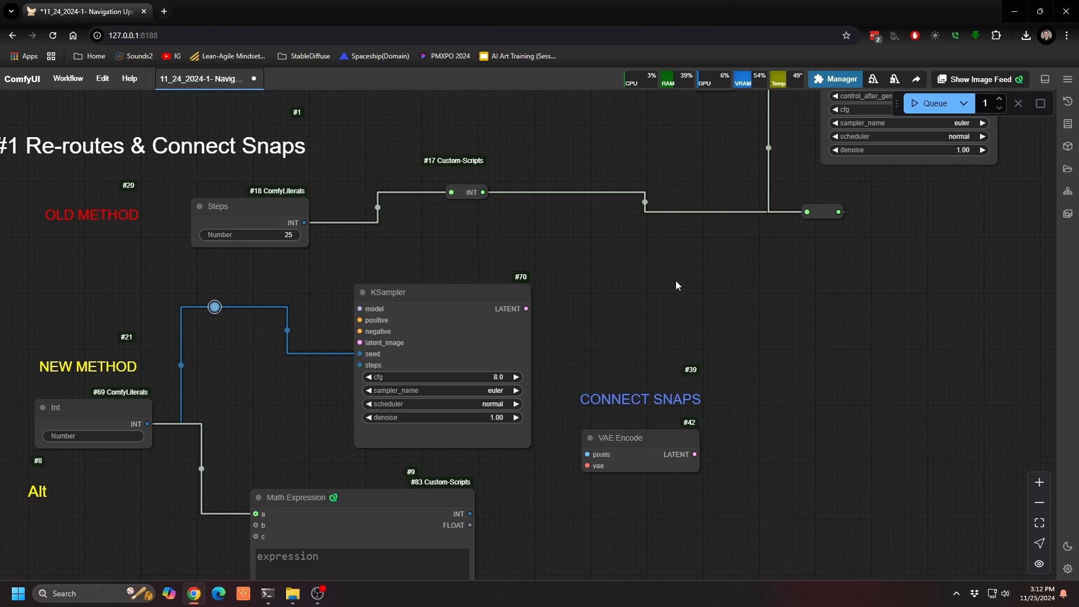
Step: Connect the VAE Encode's LATENT output to the upper KSampler's latent_image input by dropping the link onto the node body
{"action": "left_click_drag", "start_coordinate": [834, 262], "coordinate": [690, 455]}
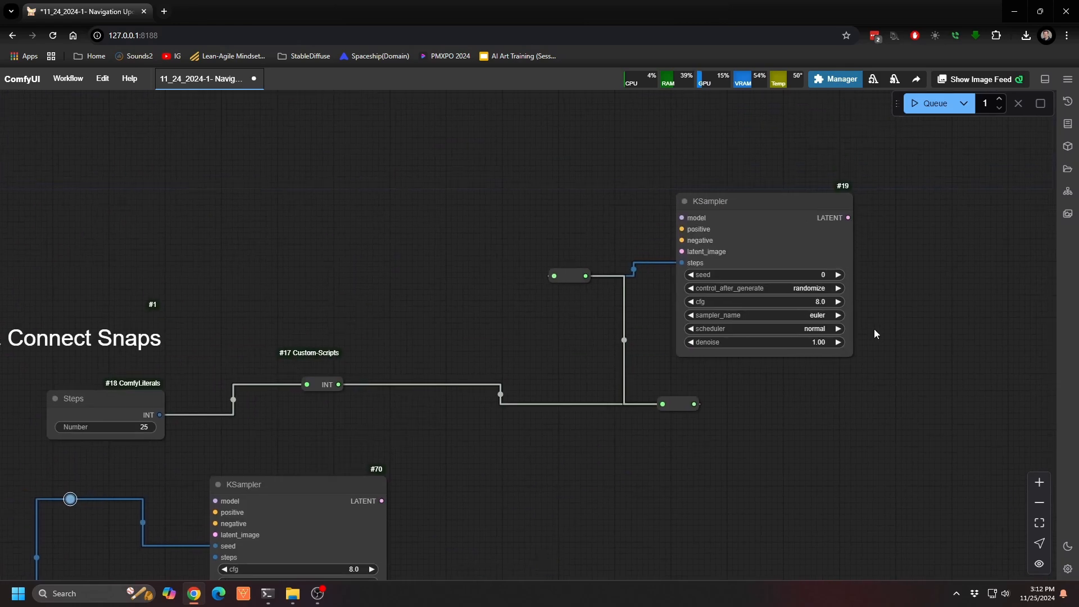
{"action": "left_click_drag", "start_coordinate": [869, 344], "coordinate": [758, 466]}
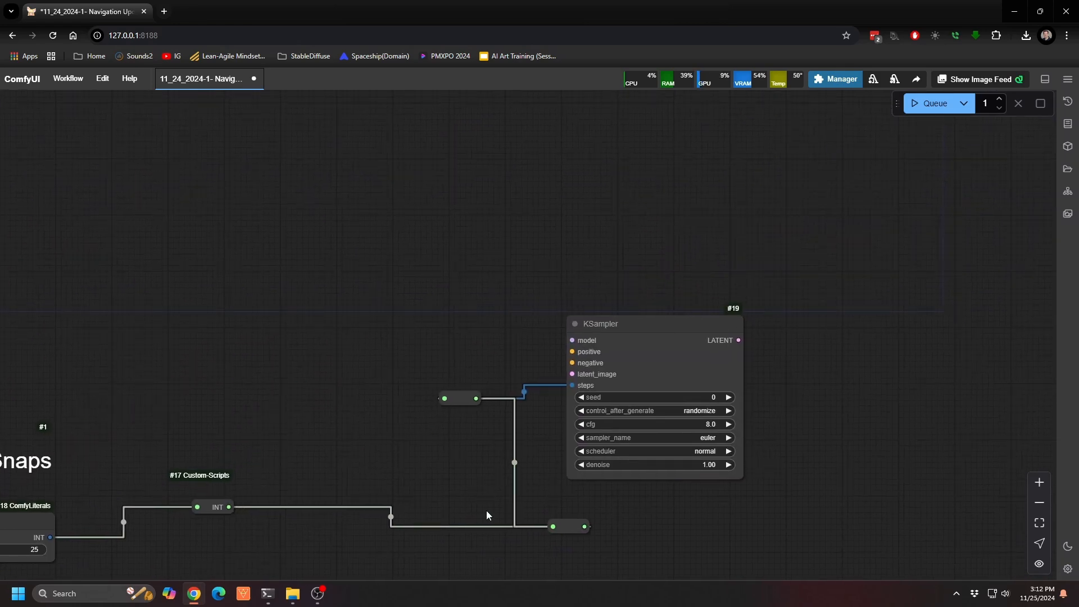
{"action": "left_click_drag", "start_coordinate": [786, 505], "coordinate": [847, 189]}
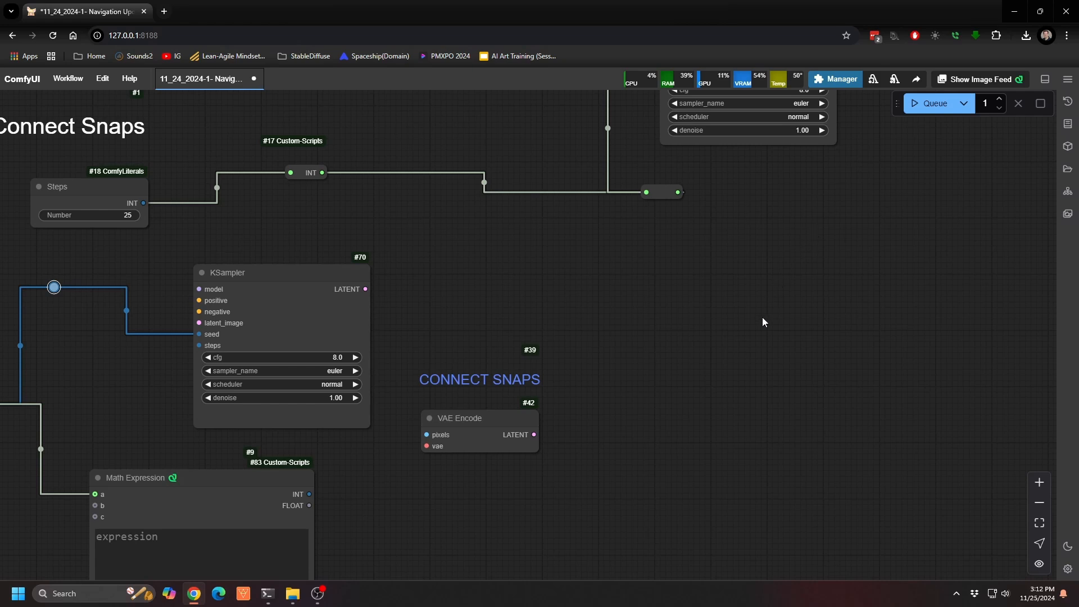
{"action": "left_click_drag", "start_coordinate": [762, 323], "coordinate": [965, 334]}
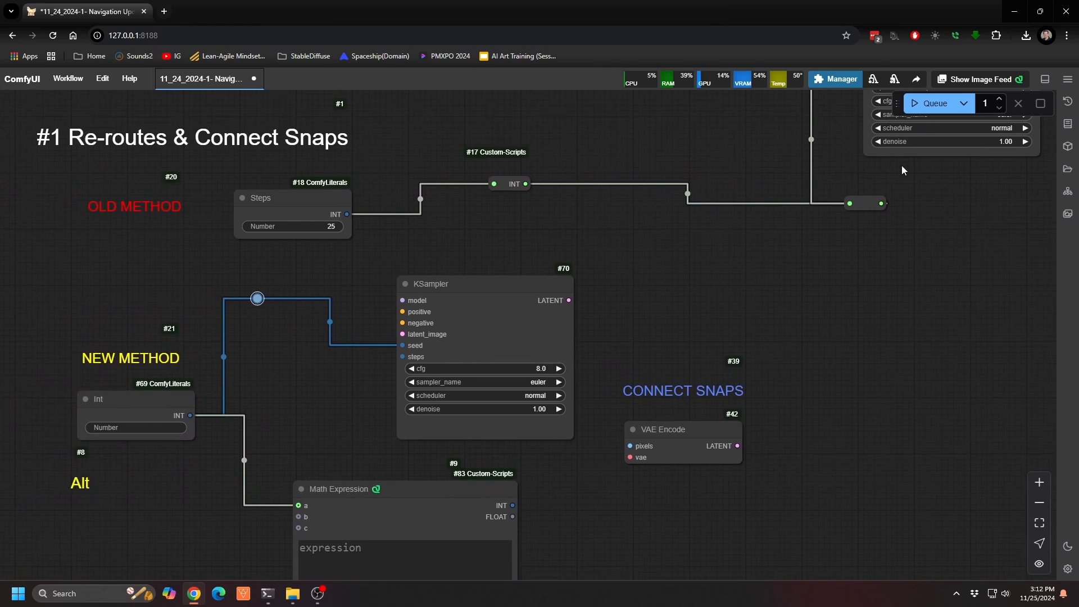
{"action": "left_click_drag", "start_coordinate": [737, 445], "coordinate": [876, 148]}
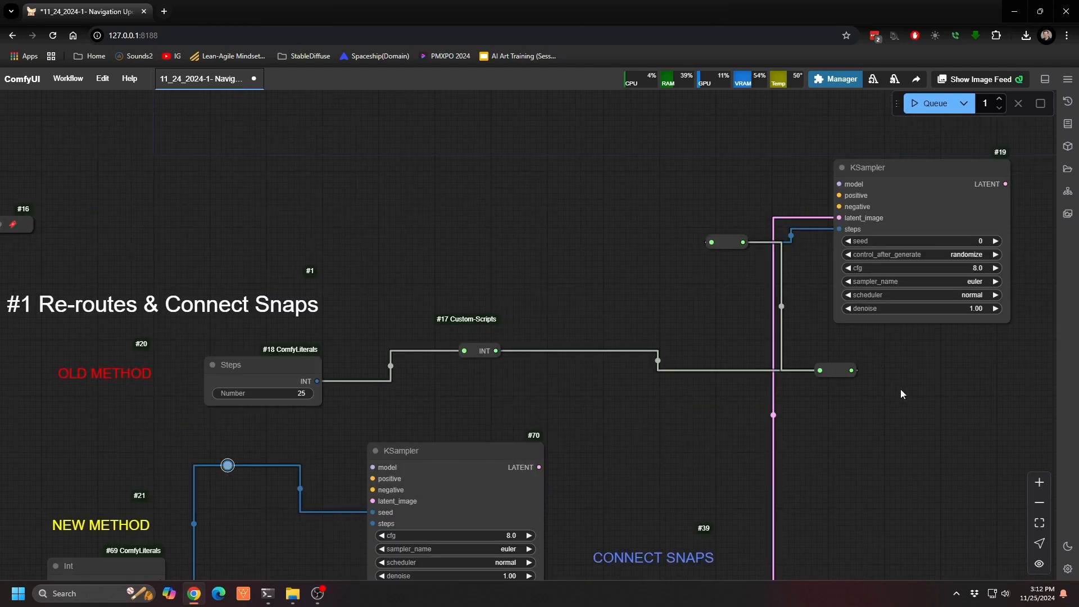
{"action": "left_click_drag", "start_coordinate": [900, 389], "coordinate": [908, 208]}
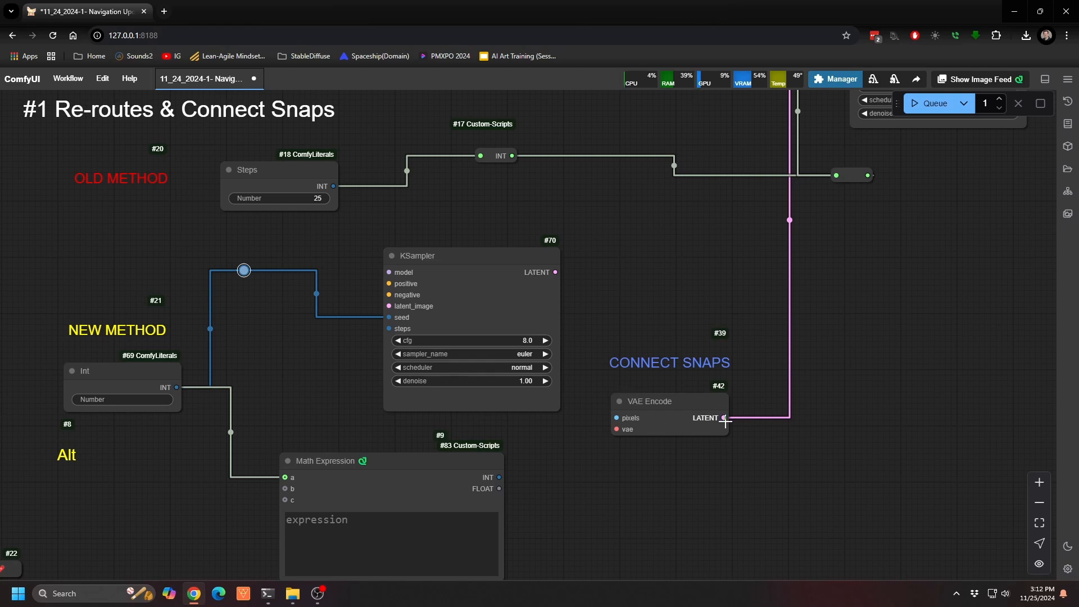
{"action": "left_click_drag", "start_coordinate": [724, 417], "coordinate": [789, 426]}
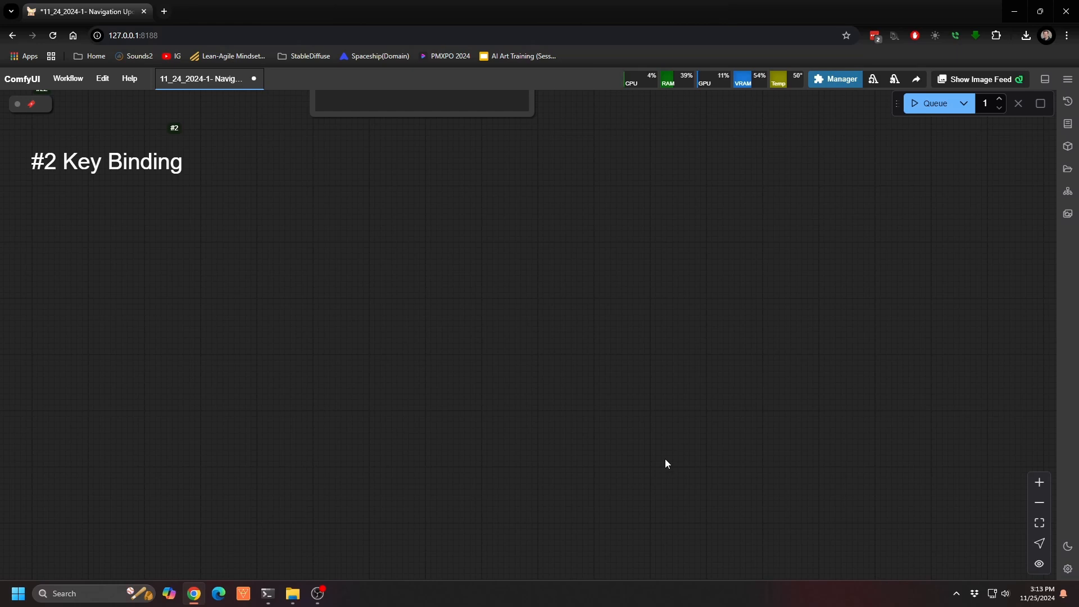
Step: Open the keybinding settings, examine the full list of commands with their assigned shortcuts, and close the settings
{"action": "left_click", "coordinate": [1068, 569]}
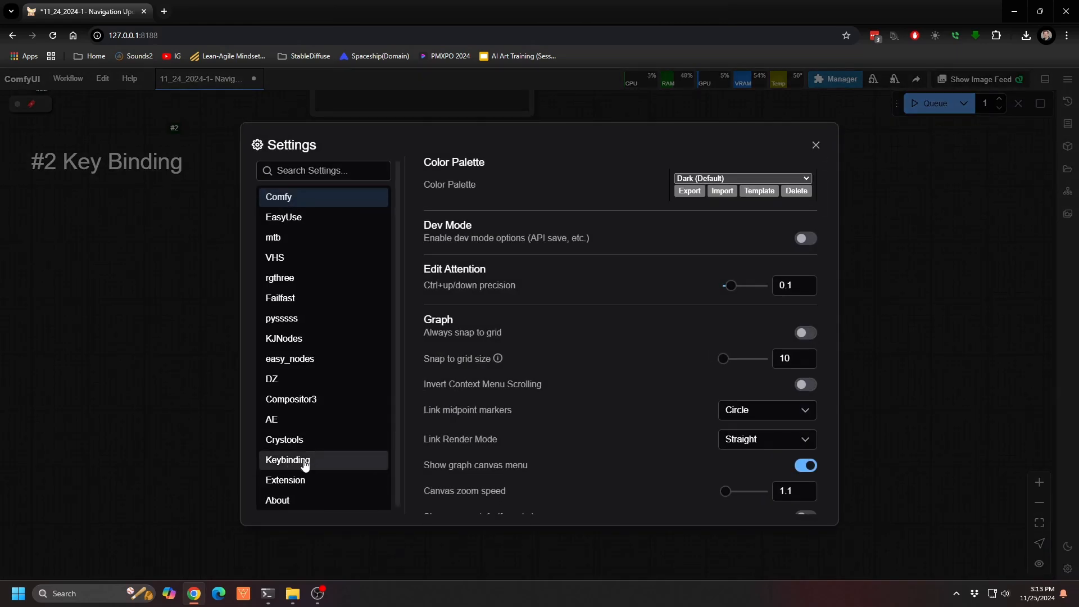
{"action": "left_click", "coordinate": [286, 461]}
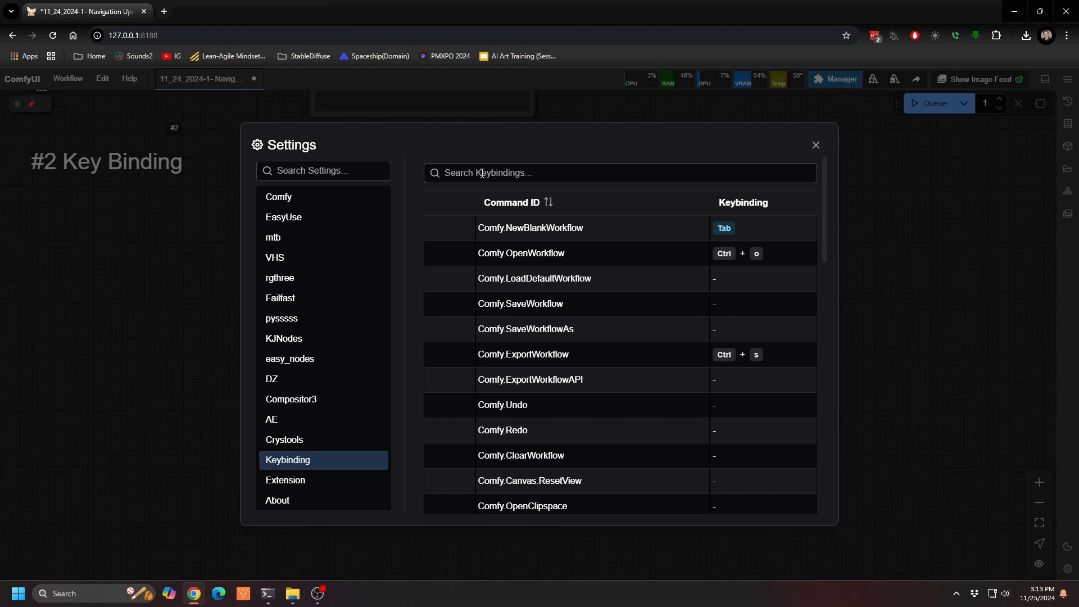
{"action": "scroll", "coordinate": [567, 268], "scroll_direction": "down", "scroll_amount": 5}
{"action": "scroll", "coordinate": [566, 268], "scroll_direction": "down", "scroll_amount": 10}
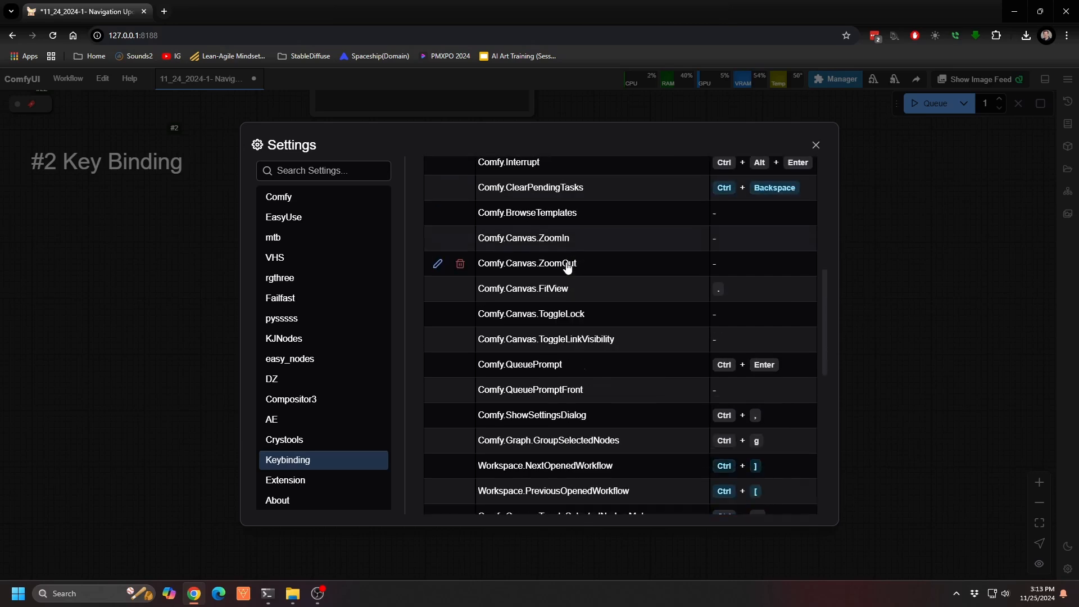
{"action": "scroll", "coordinate": [567, 268], "scroll_direction": "up", "scroll_amount": 10}
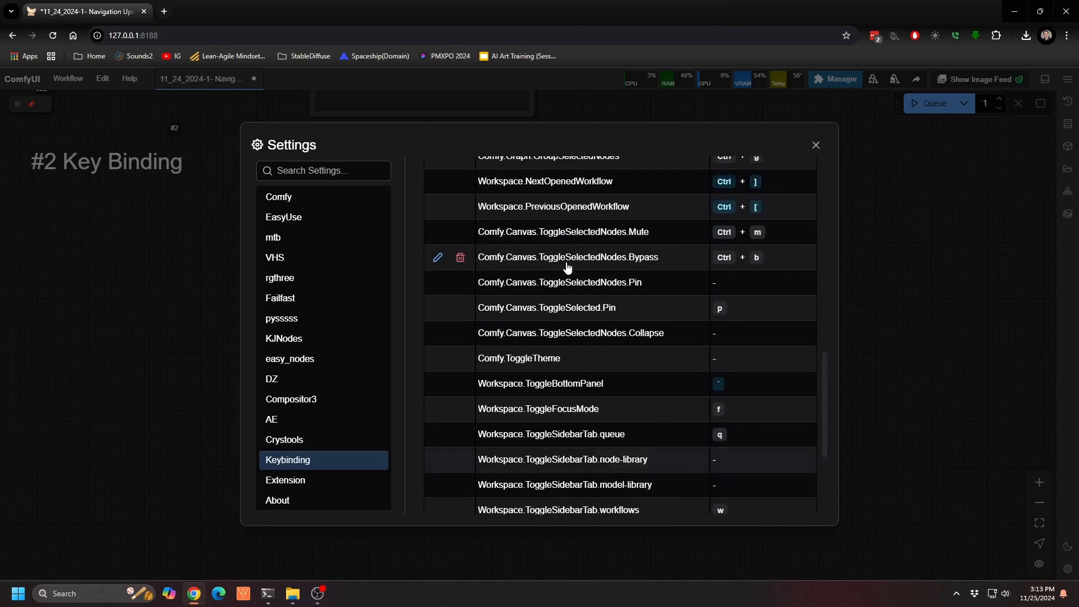
{"action": "scroll", "coordinate": [568, 267], "scroll_direction": "up", "scroll_amount": 4}
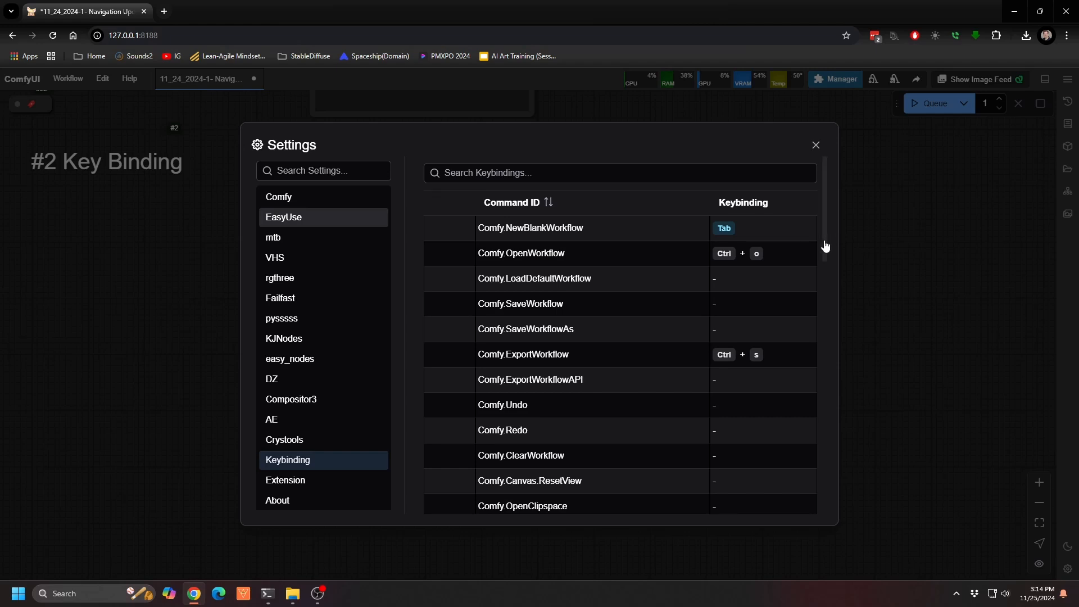
{"action": "left_click_drag", "start_coordinate": [824, 243], "coordinate": [821, 349]}
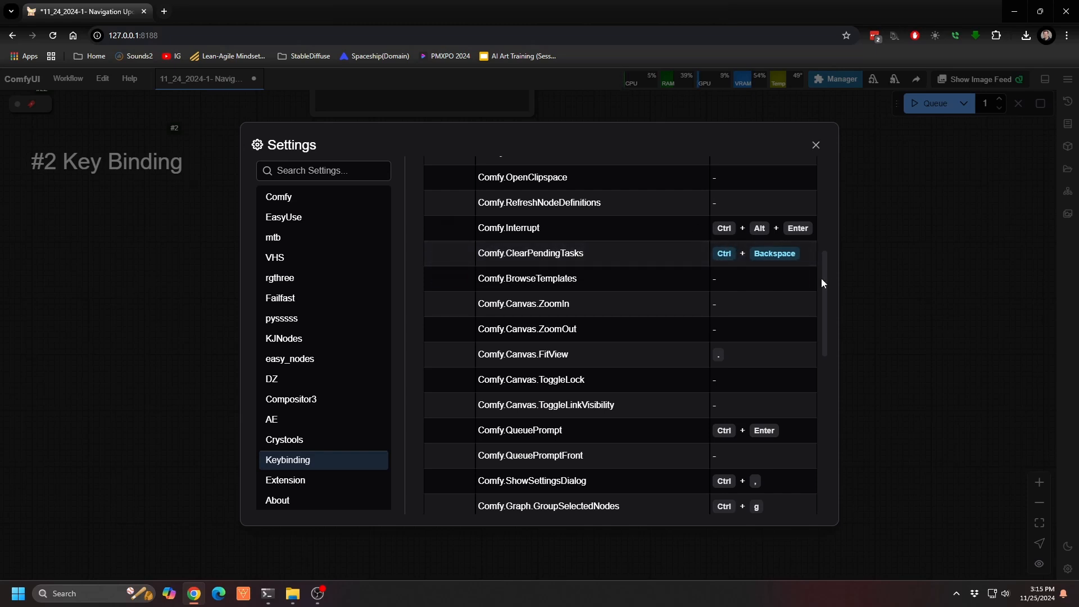
{"action": "scroll", "coordinate": [824, 284], "scroll_direction": "down", "scroll_amount": 5}
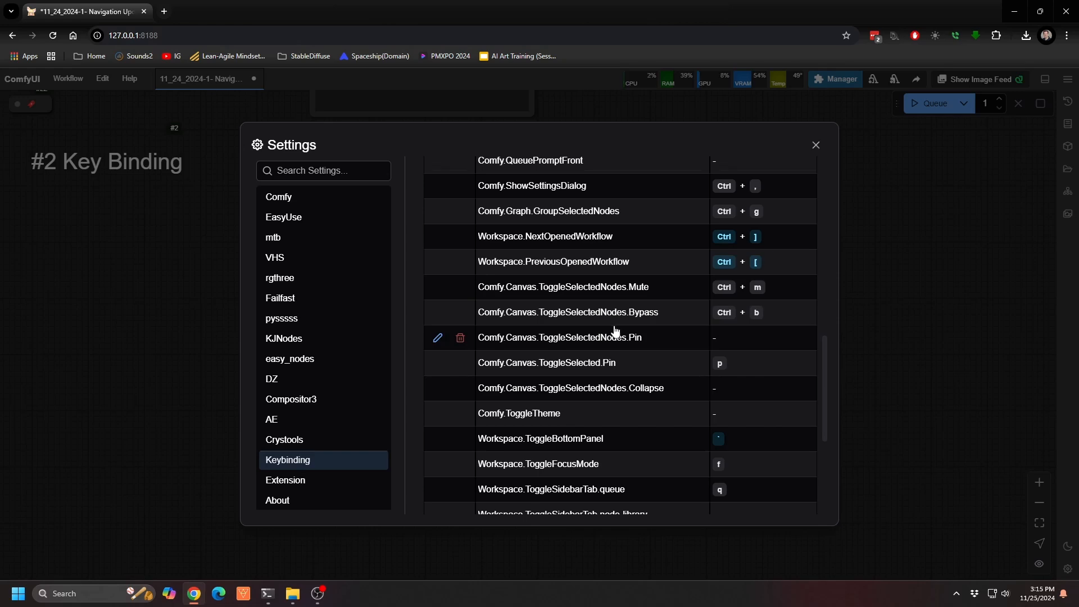
{"action": "scroll", "coordinate": [617, 330], "scroll_direction": "down", "scroll_amount": 5}
{"action": "scroll", "coordinate": [613, 332], "scroll_direction": "up", "scroll_amount": 4}
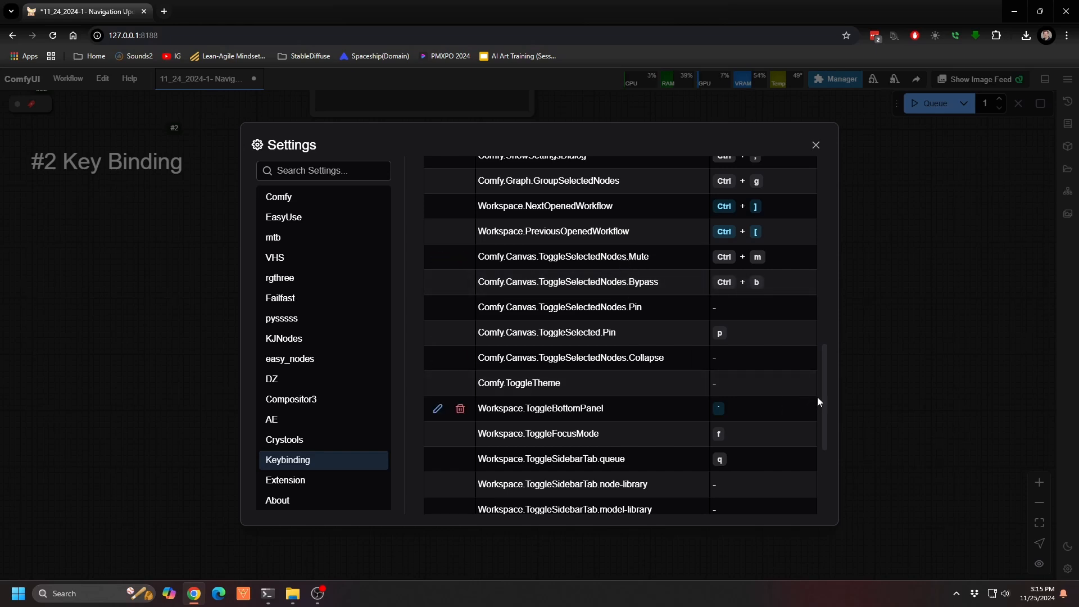
{"action": "scroll", "coordinate": [817, 397], "scroll_direction": "down", "scroll_amount": 4}
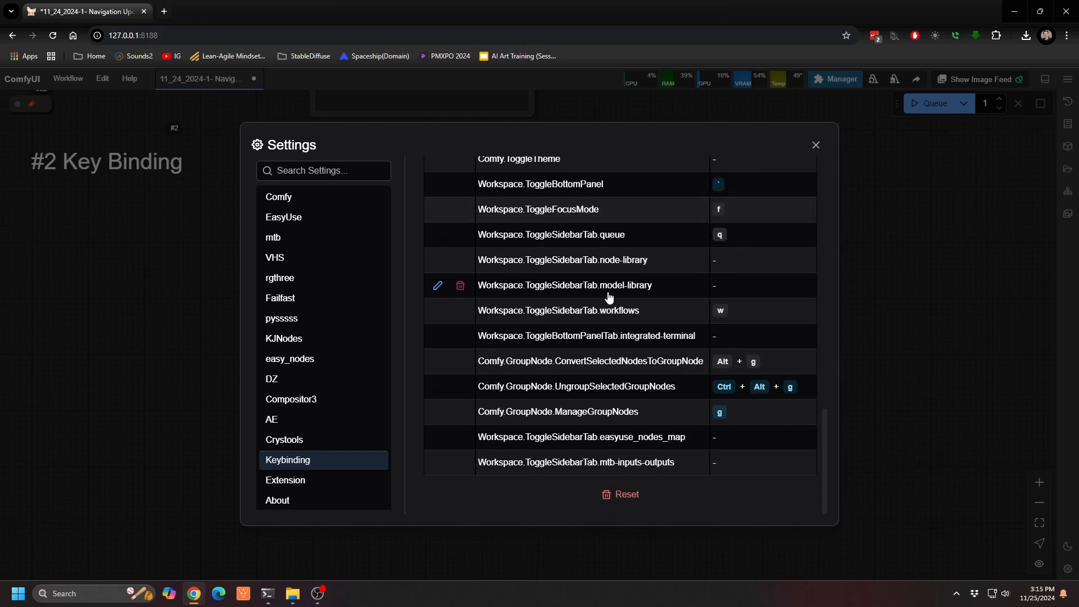
{"action": "left_click", "coordinate": [816, 146]}
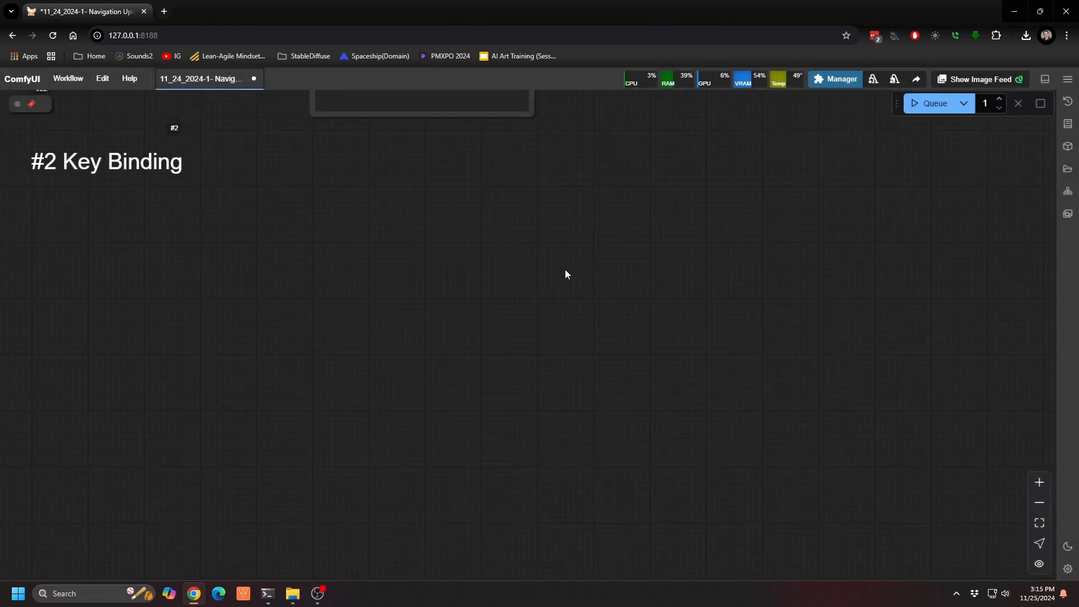
Step: Go to the Quick Queue/Kill section and add a KSampler (Efficient) node beside the shortcut notes
{"action": "key", "text": "3"}
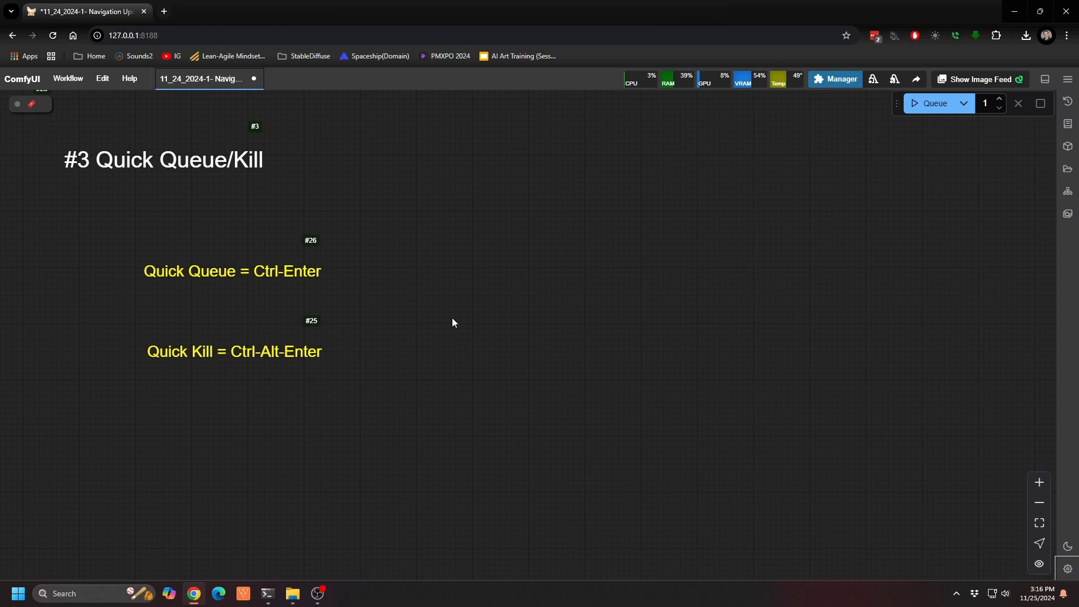
{"action": "double_click", "coordinate": [457, 242]}
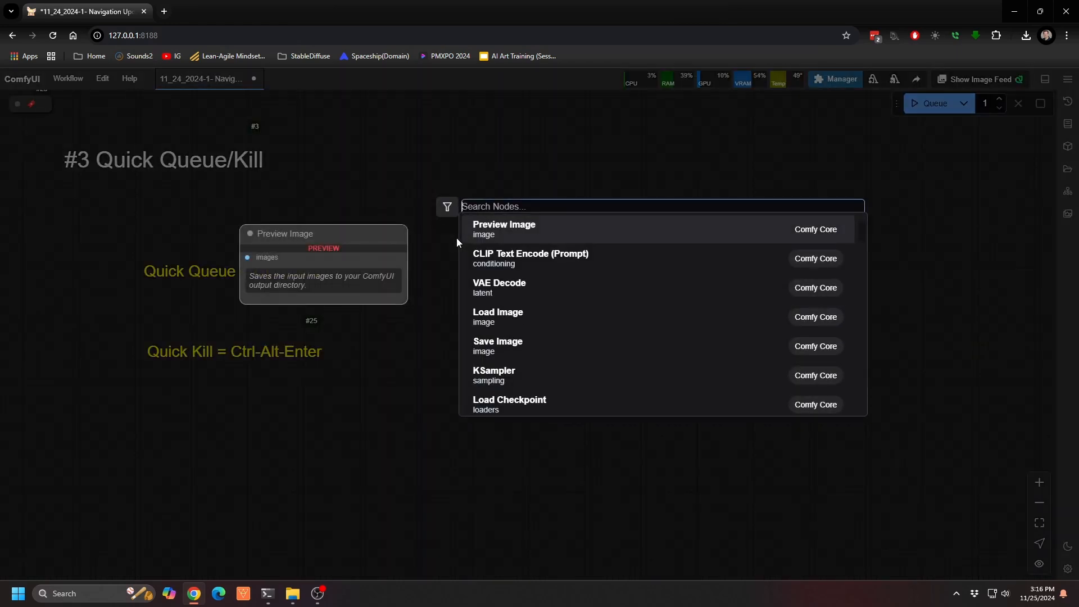
{"action": "type", "text": "ksa"}
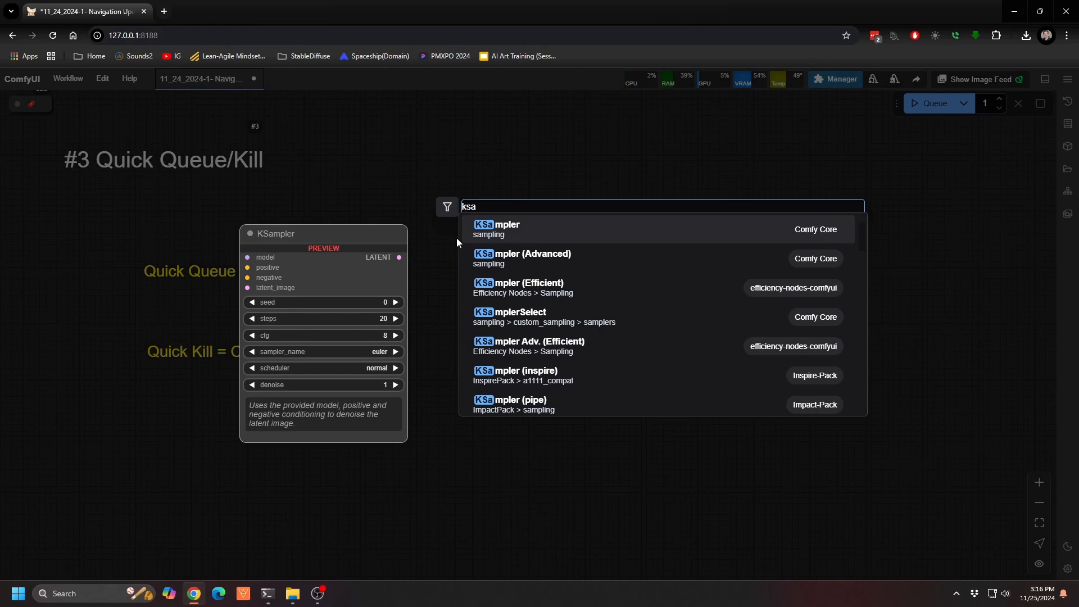
{"action": "key", "text": "Down"}
{"action": "key", "text": "Down"}
{"action": "key", "text": "Return"}
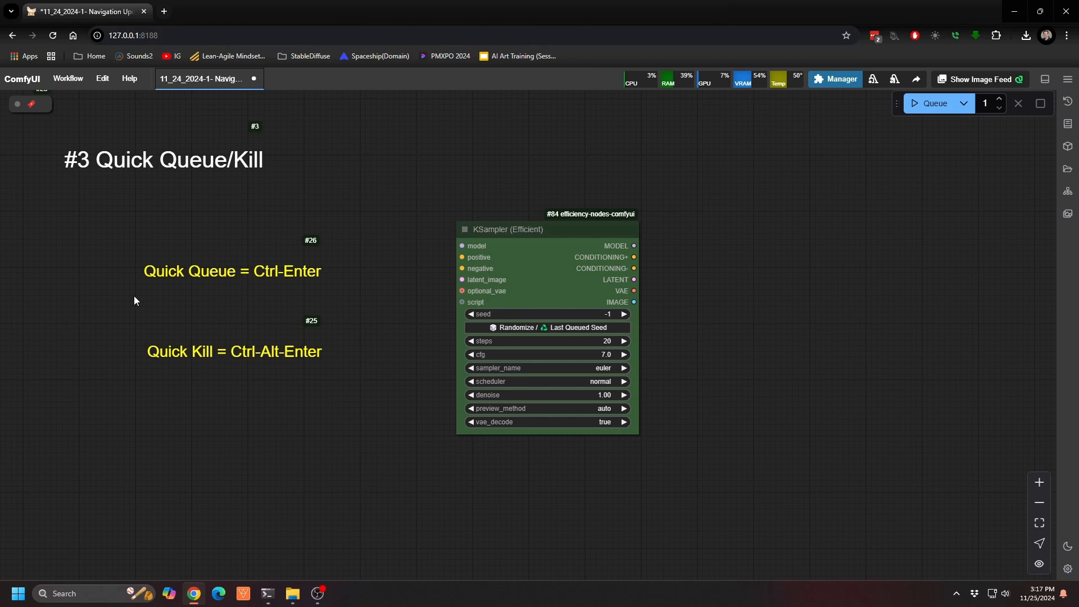
Step: In the Quick Group Nodes section, combine the Width, Height and Ideal Scale nodes into a group node named "image res" and shift it slightly up
{"action": "key", "text": "4"}
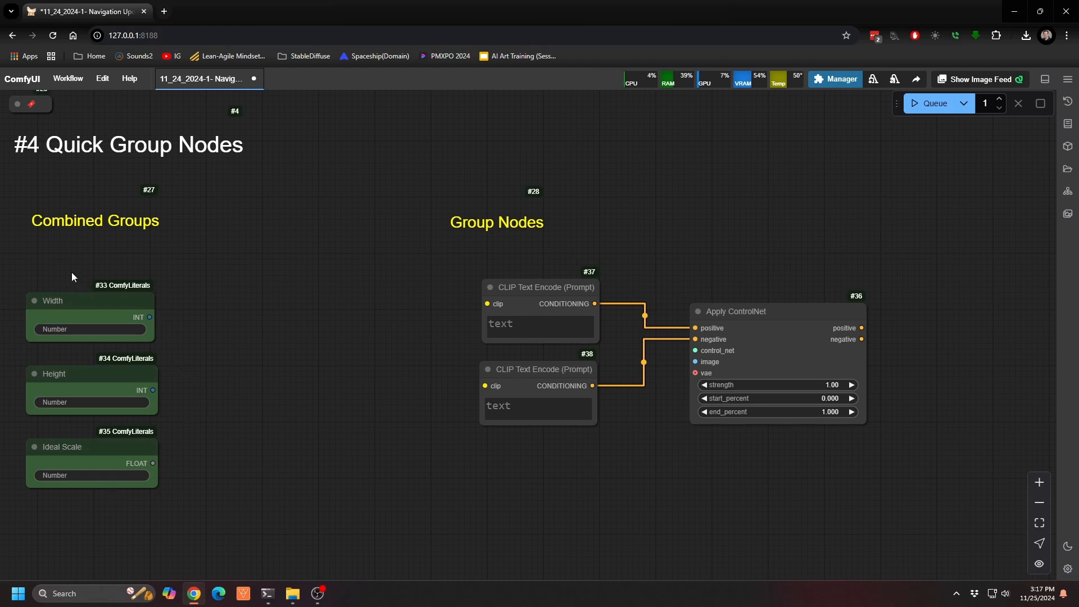
{"action": "left_click_drag", "start_coordinate": [72, 272], "coordinate": [160, 478]}
{"action": "key", "text": "alt+g"}
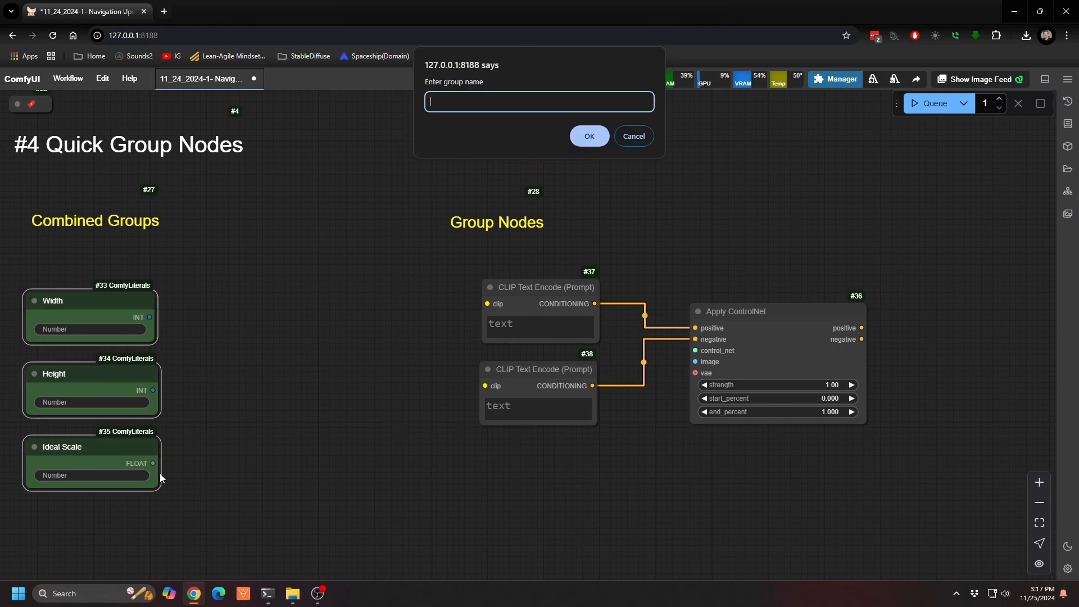
{"action": "type", "text": "image res"}
{"action": "key", "text": "Return"}
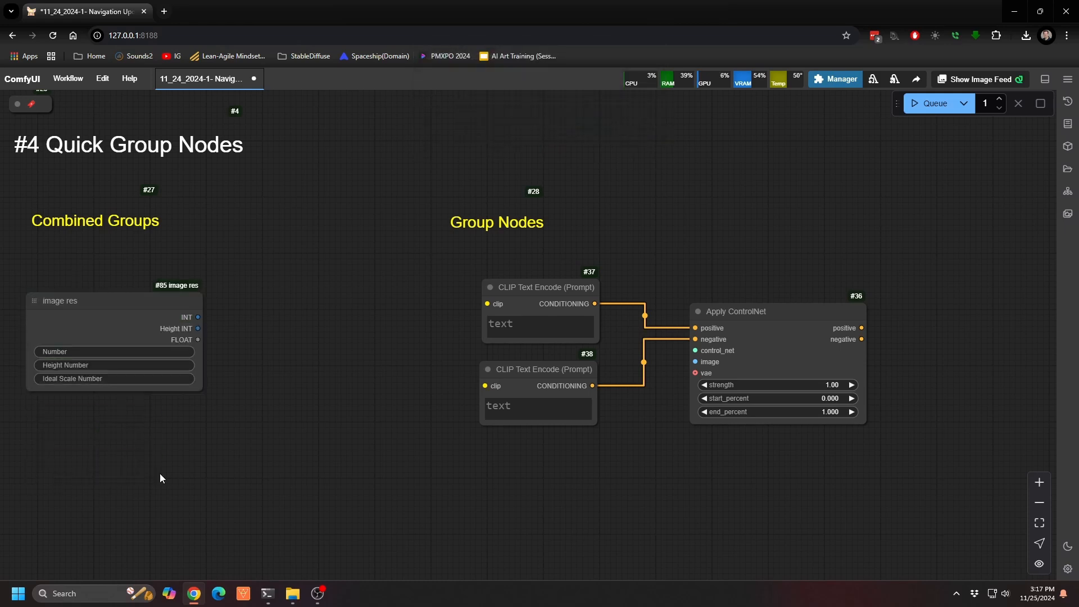
{"action": "left_click_drag", "start_coordinate": [104, 310], "coordinate": [150, 284]}
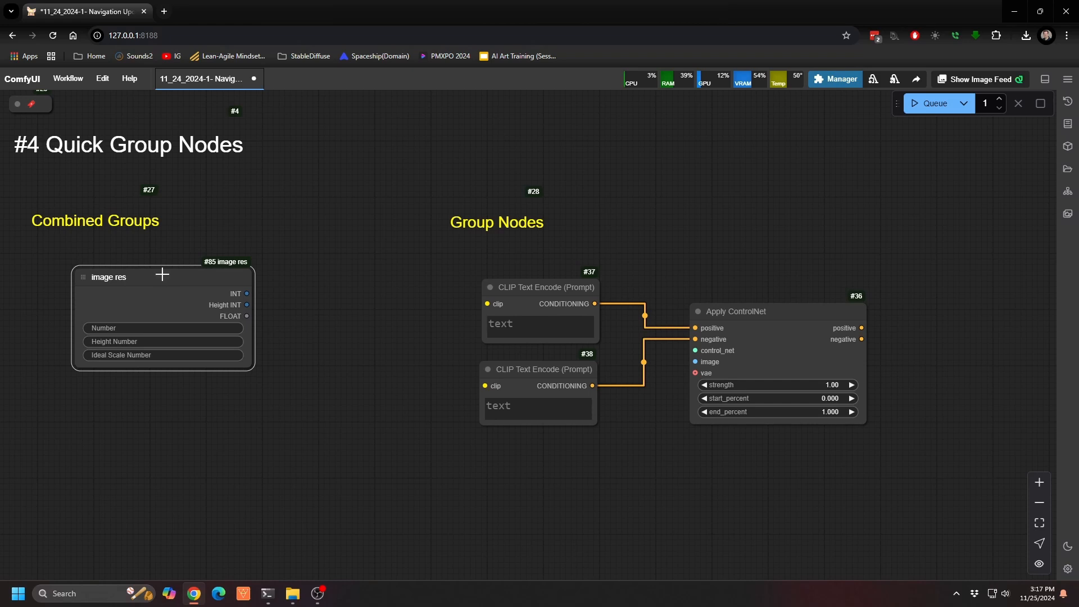
Step: Ungroup the image res node into its separate nodes and undo the ungrouping
{"action": "right_click", "coordinate": [157, 278]}
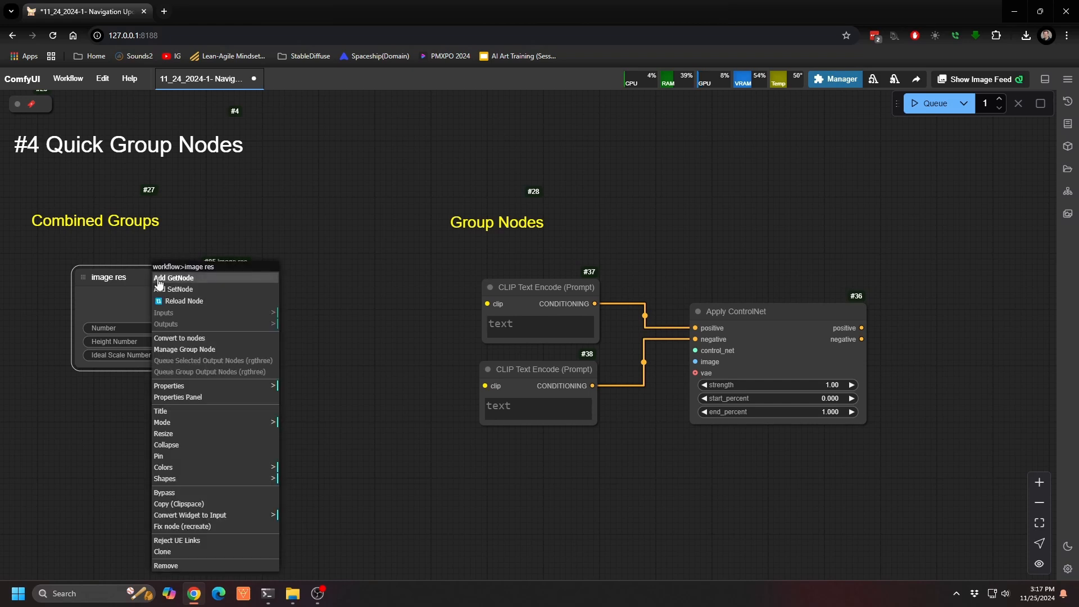
{"action": "left_click", "coordinate": [121, 305]}
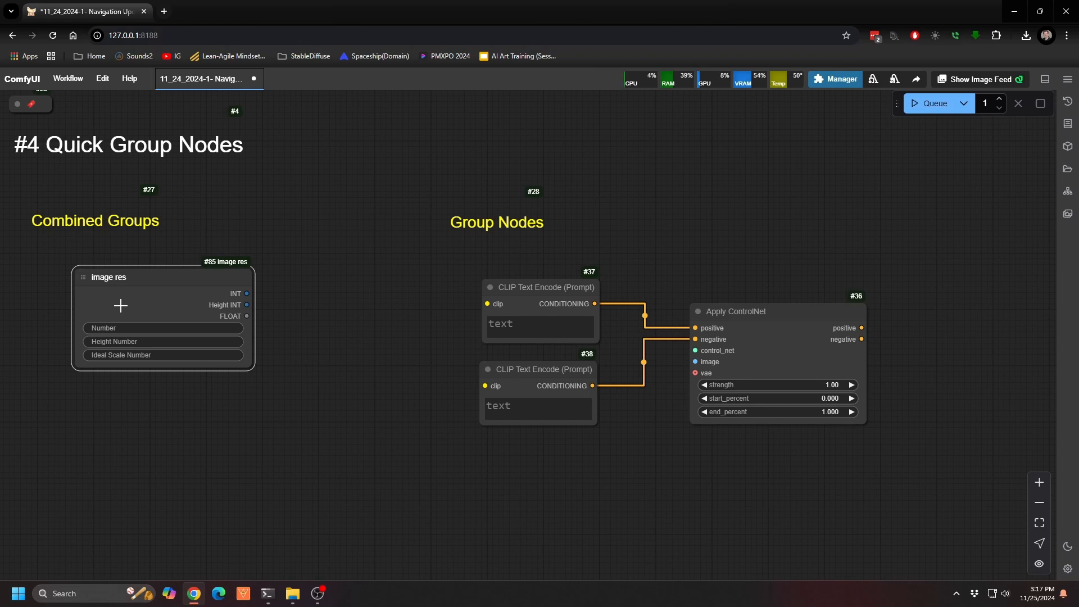
{"action": "key", "text": "alt+shift+g"}
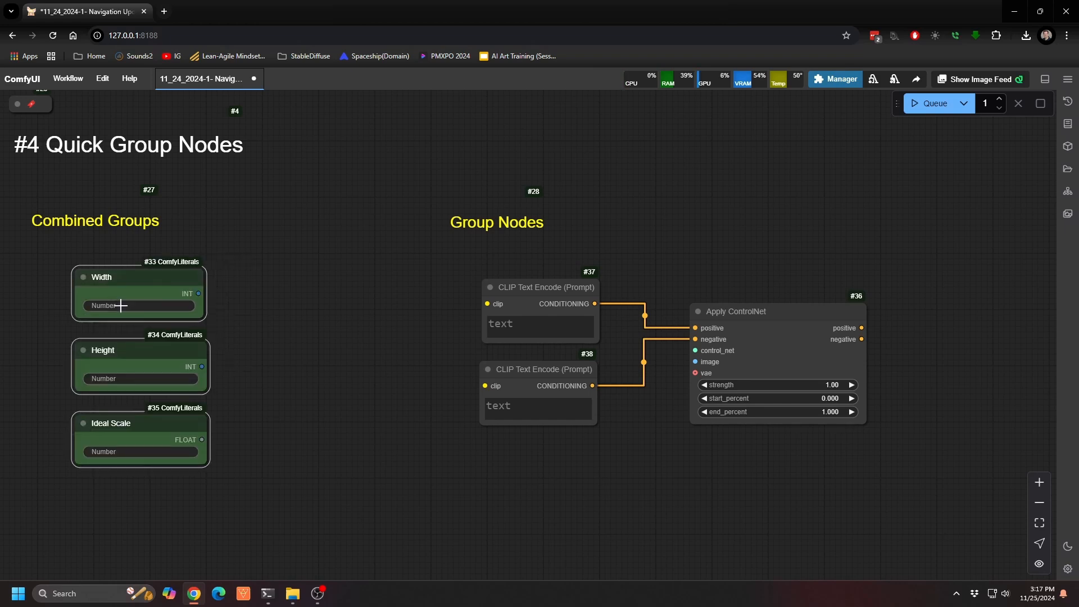
{"action": "left_click", "coordinate": [105, 261]}
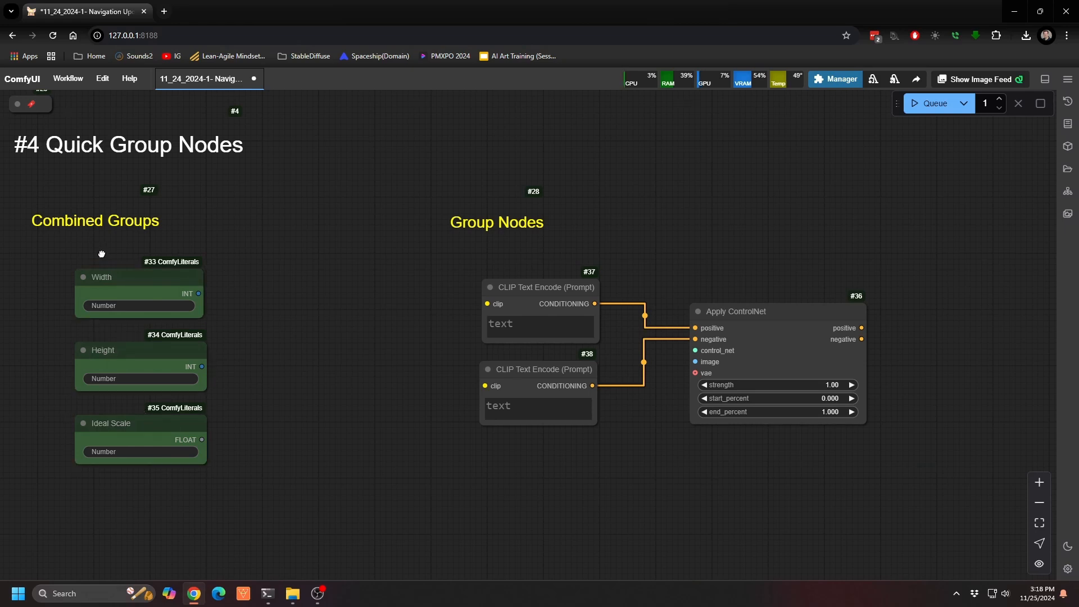
{"action": "key", "text": "ctrl+z"}
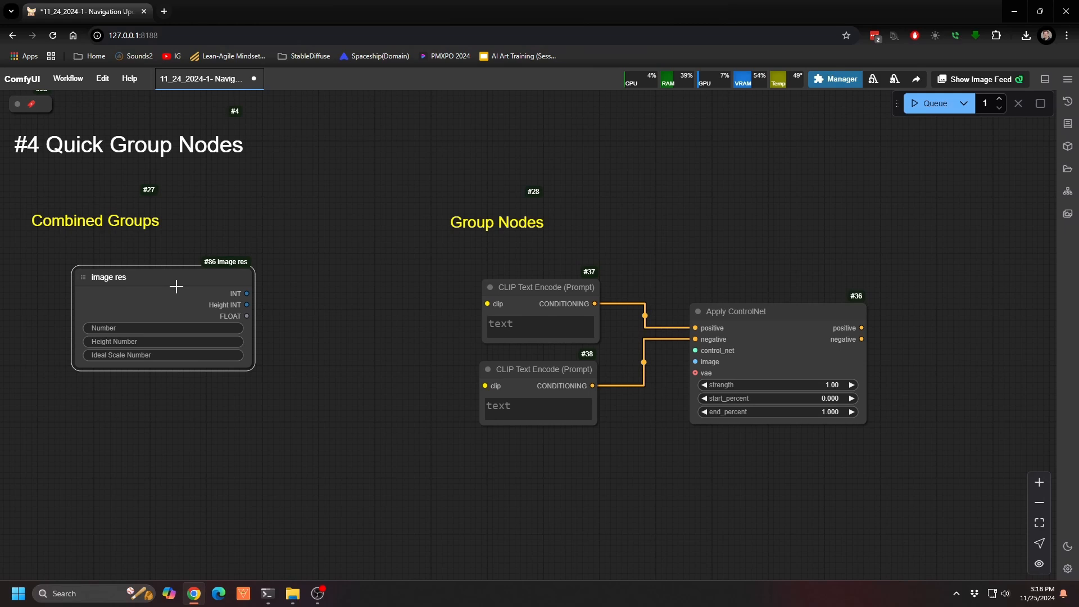
Step: Open the group node manager for image res, look over its widget settings and close it without changes
{"action": "key", "text": "alt+m"}
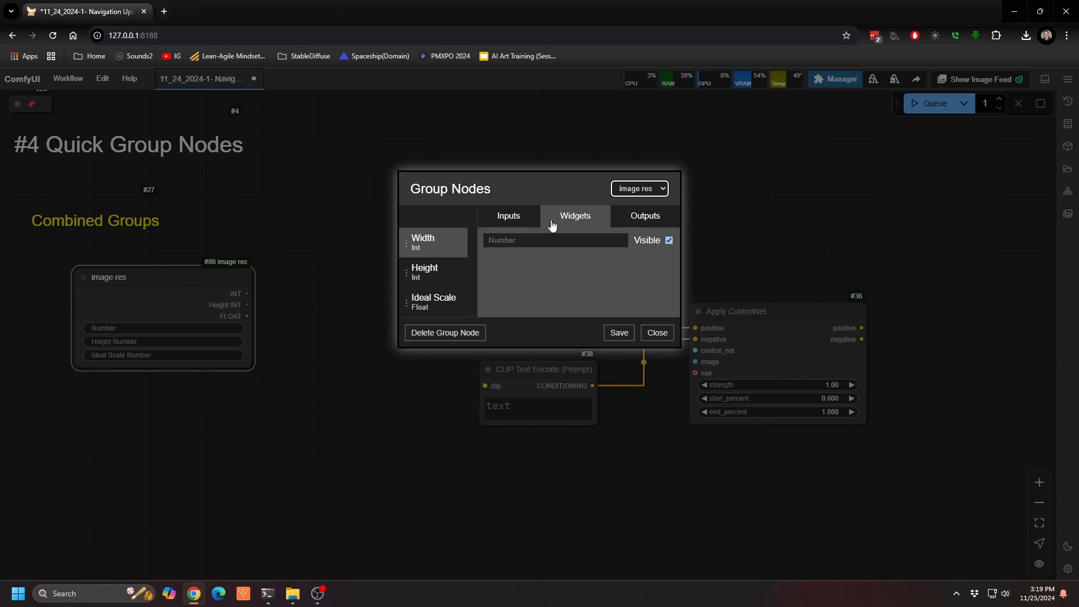
{"action": "left_click", "coordinate": [657, 332]}
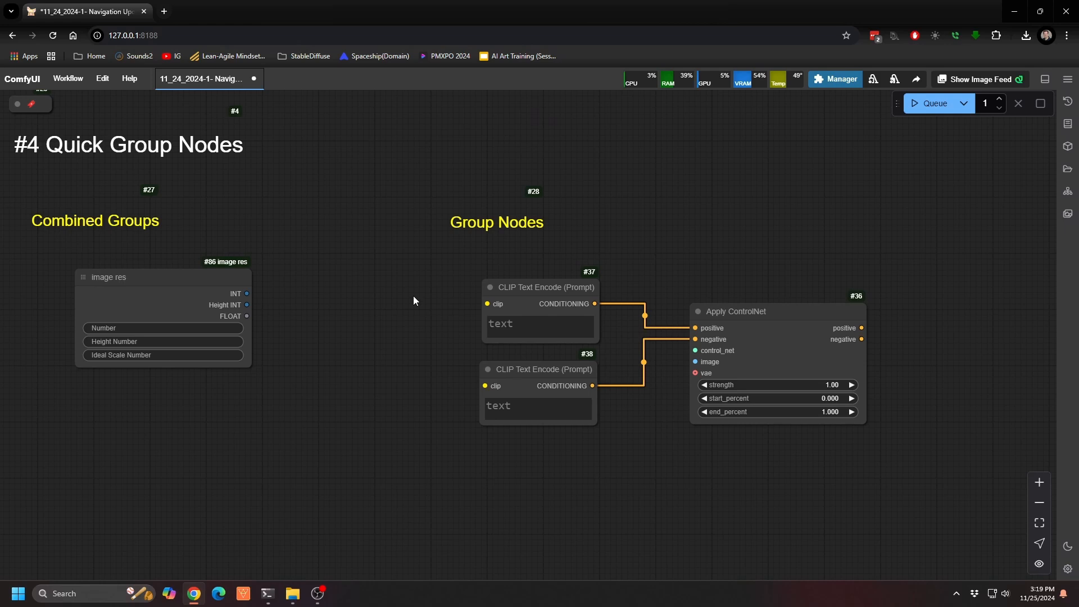
Step: Enclose the two CLIP Text Encode nodes and the Apply ControlNet node in a group titled "stuff"
{"action": "left_click_drag", "start_coordinate": [413, 296], "coordinate": [879, 419]}
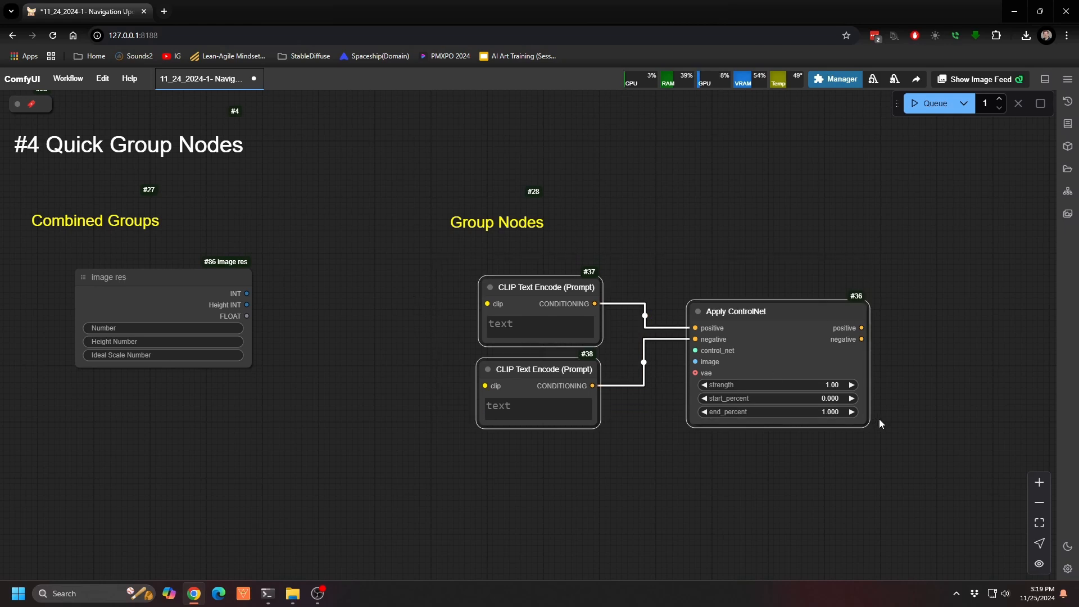
{"action": "key", "text": "ctrl+g"}
{"action": "type", "text": "stuff"}
{"action": "key", "text": "Return"}
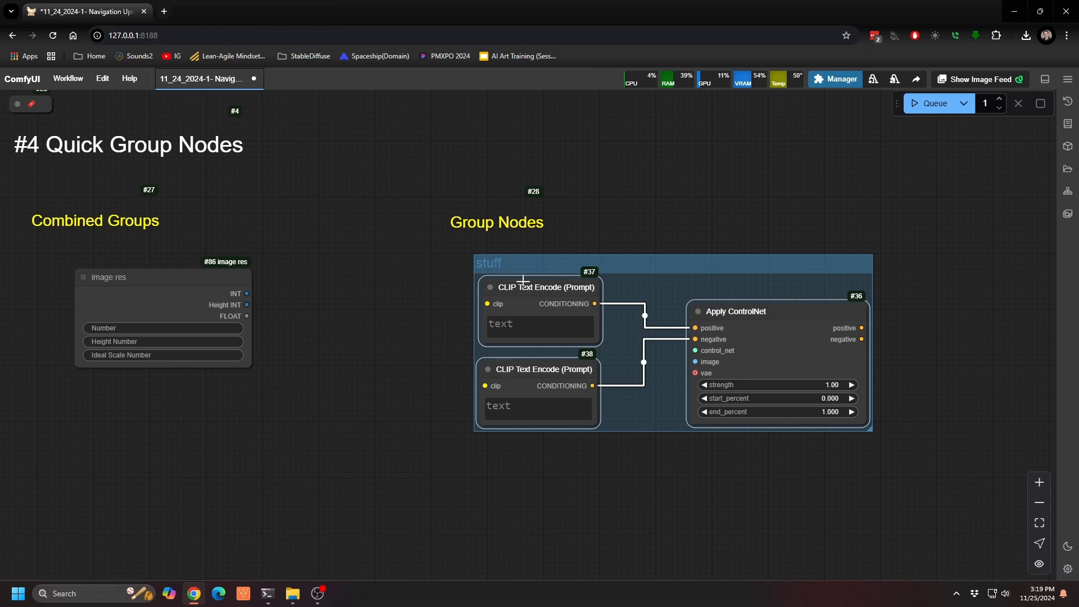
Step: Adjust the positions of the three nodes inside the stuff group and move the whole group down below the Group Nodes label
{"action": "left_click_drag", "start_coordinate": [504, 277], "coordinate": [509, 282]}
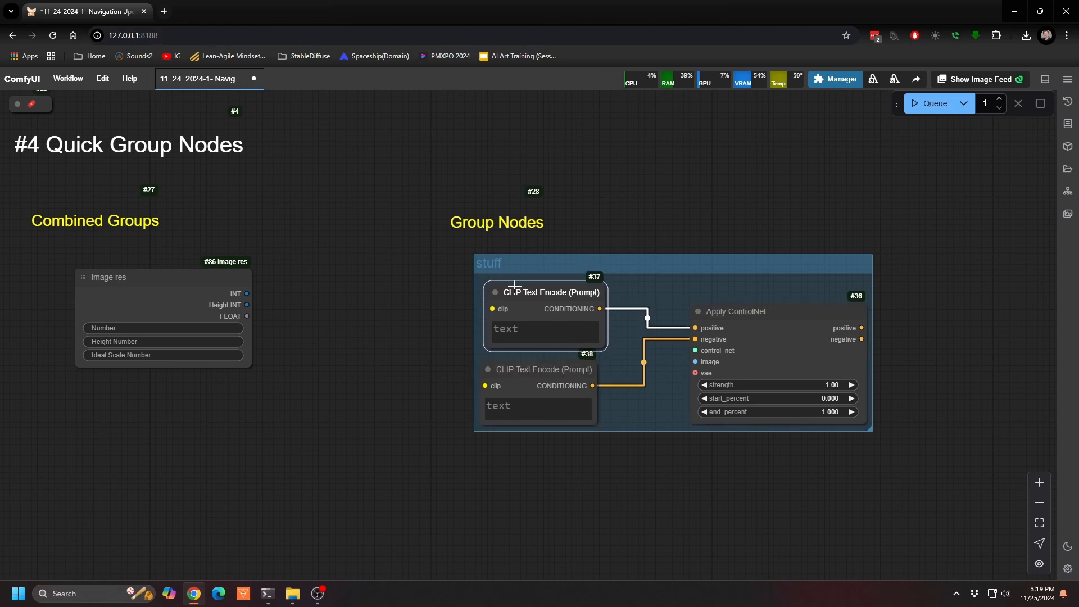
{"action": "left_click_drag", "start_coordinate": [522, 363], "coordinate": [529, 360]}
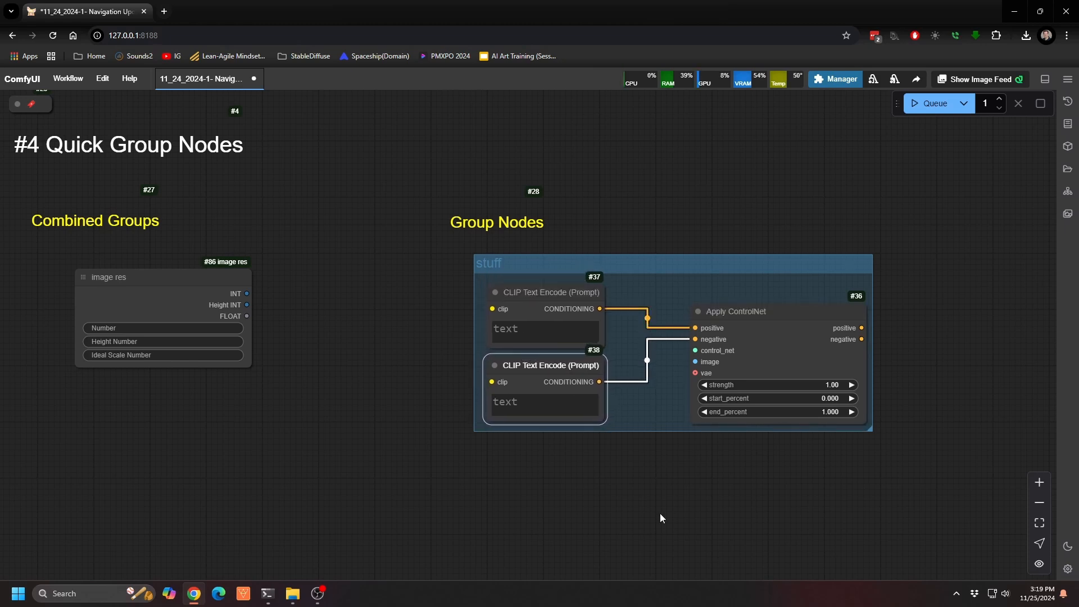
{"action": "left_click_drag", "start_coordinate": [742, 312], "coordinate": [703, 306]}
{"action": "left_click_drag", "start_coordinate": [667, 268], "coordinate": [698, 329]}
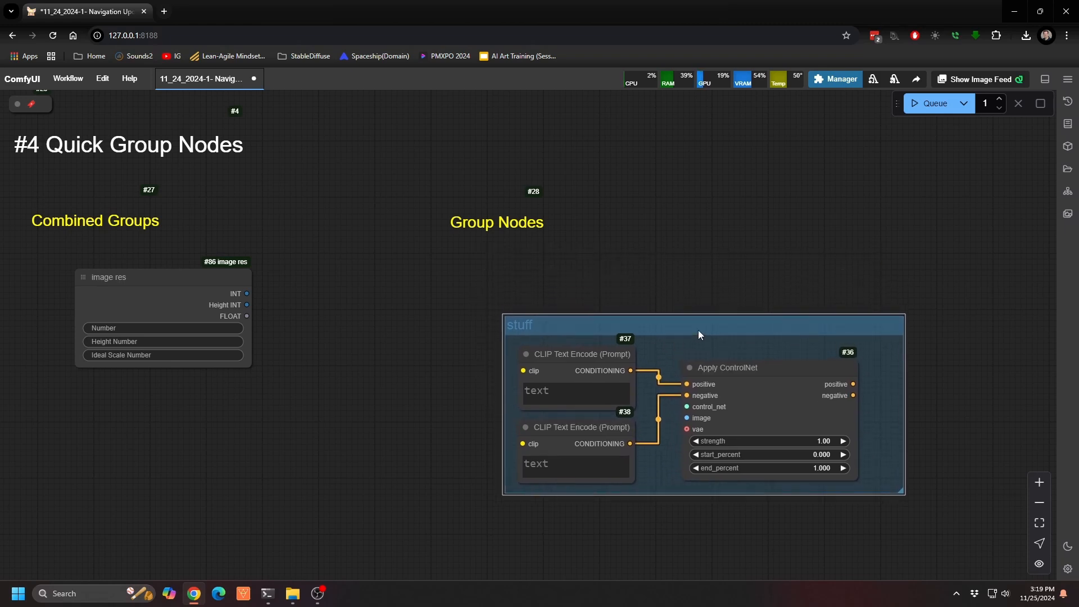
Step: Move the image res node beside the stuff group and enclose both in a new outer group
{"action": "left_click_drag", "start_coordinate": [174, 279], "coordinate": [395, 304]}
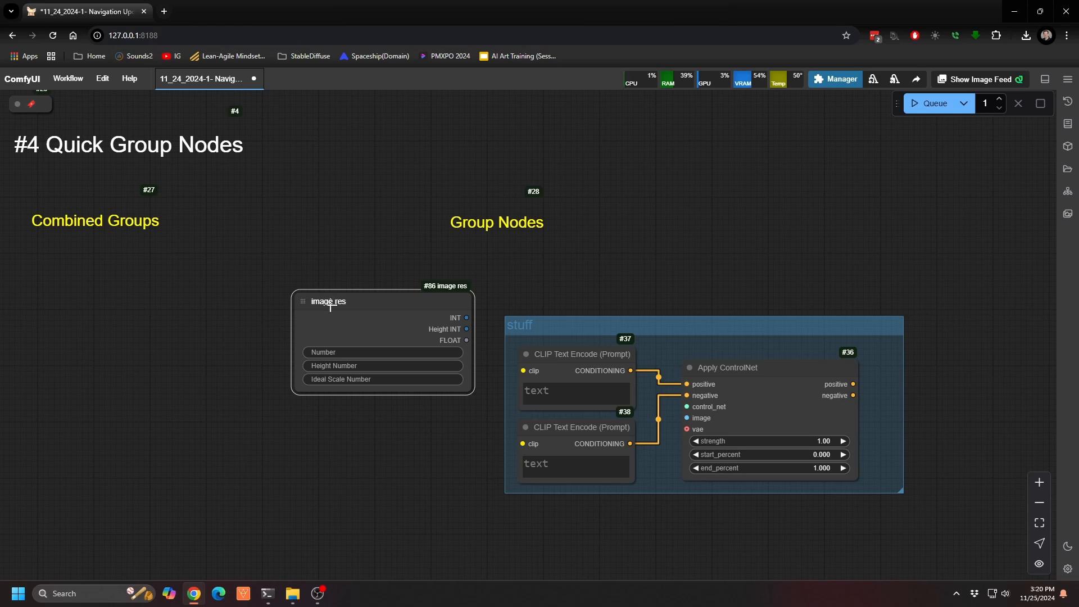
{"action": "left_click", "coordinate": [567, 333]}
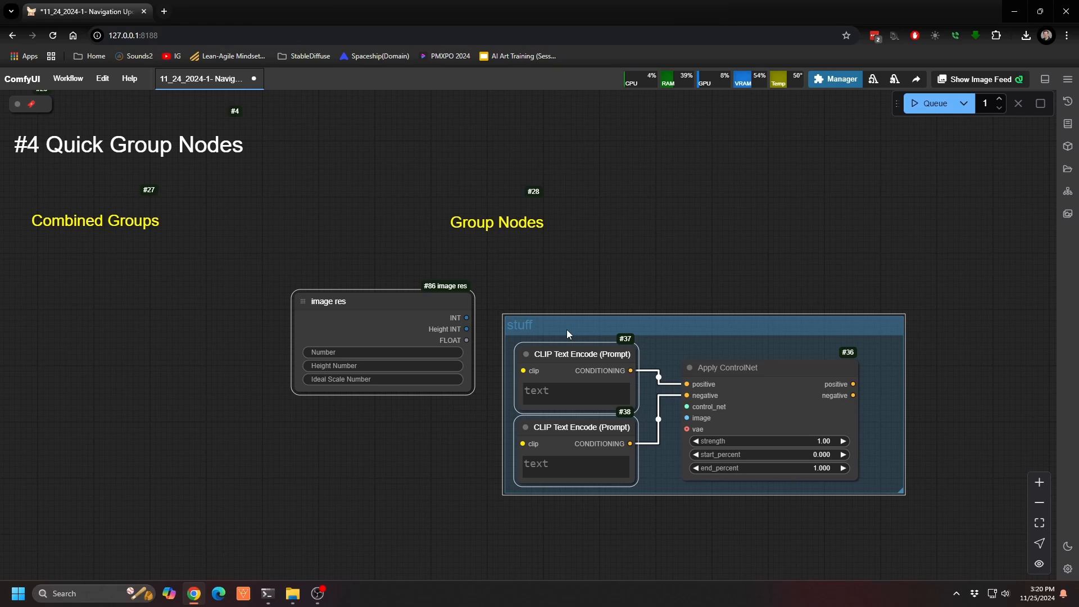
{"action": "key", "text": "ctrl+g"}
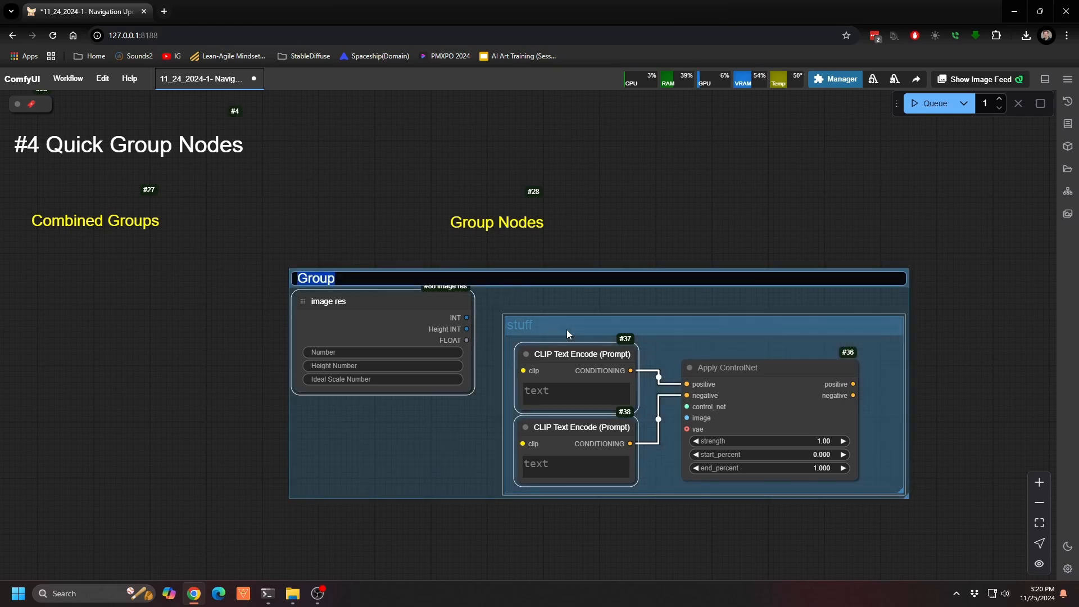
Step: Go to the Console section, bring up the external ComfyUI console window, look through its log and minimize it
{"action": "scroll", "coordinate": [570, 267], "scroll_direction": "down", "scroll_amount": 5}
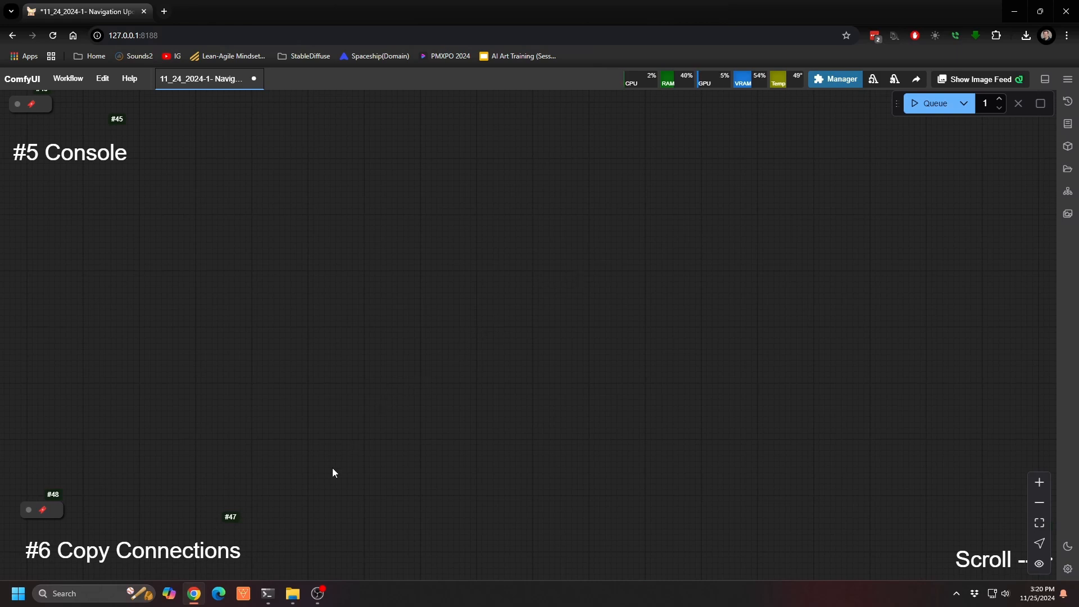
{"action": "left_click", "coordinate": [268, 597]}
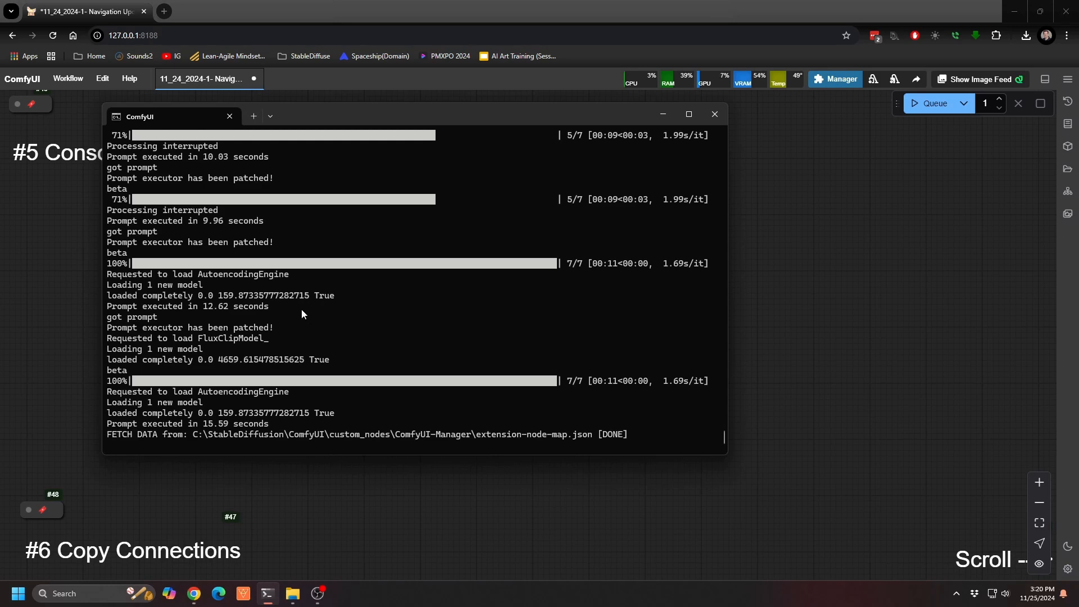
{"action": "left_click_drag", "start_coordinate": [334, 114], "coordinate": [351, 139]}
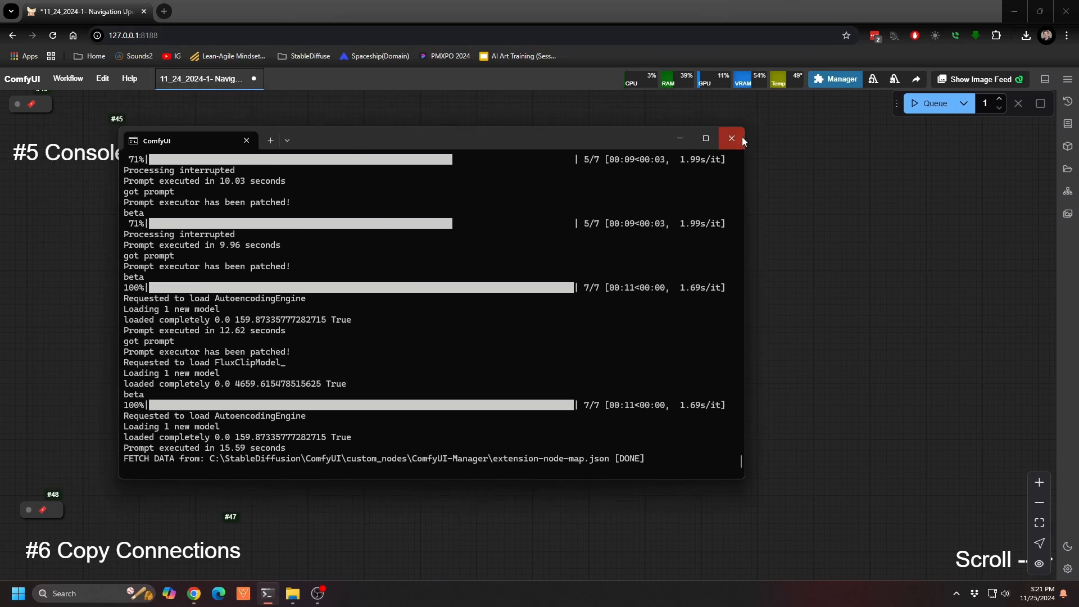
{"action": "scroll", "coordinate": [331, 332], "scroll_direction": "up", "scroll_amount": 5}
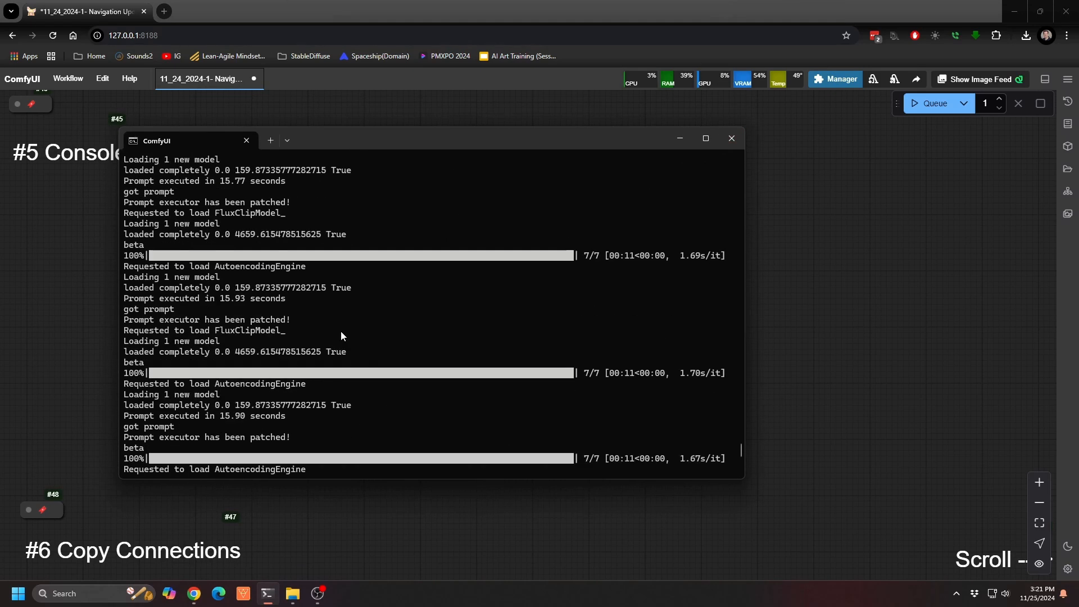
{"action": "scroll", "coordinate": [343, 332], "scroll_direction": "down", "scroll_amount": 5}
{"action": "left_click", "coordinate": [679, 138]}
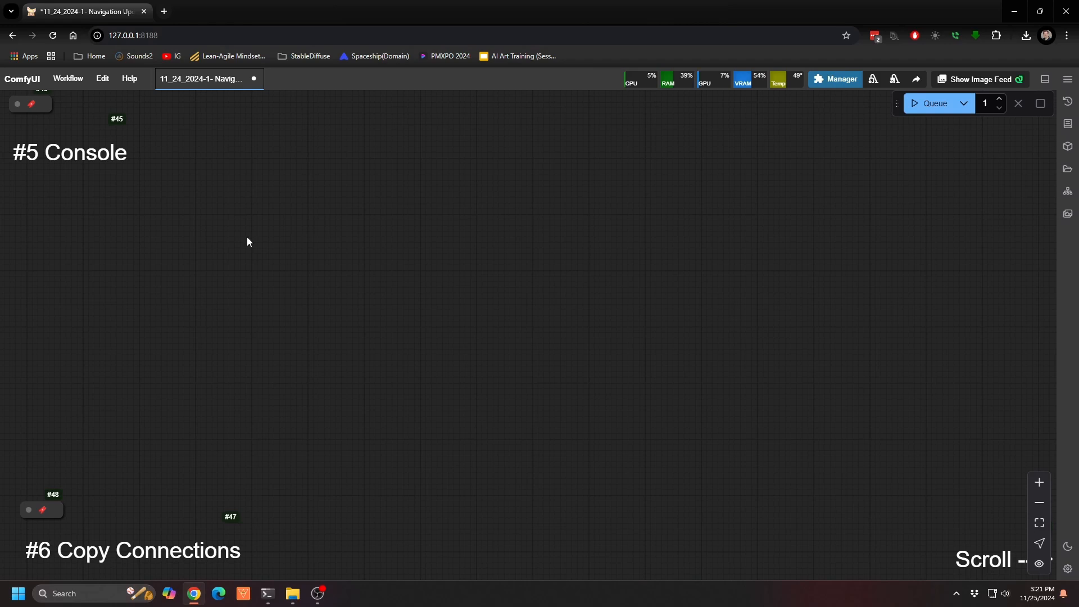
Step: Show the built-in terminal at the Console section, look through its log output and hide it again
{"action": "key", "text": "ctrl+grave"}
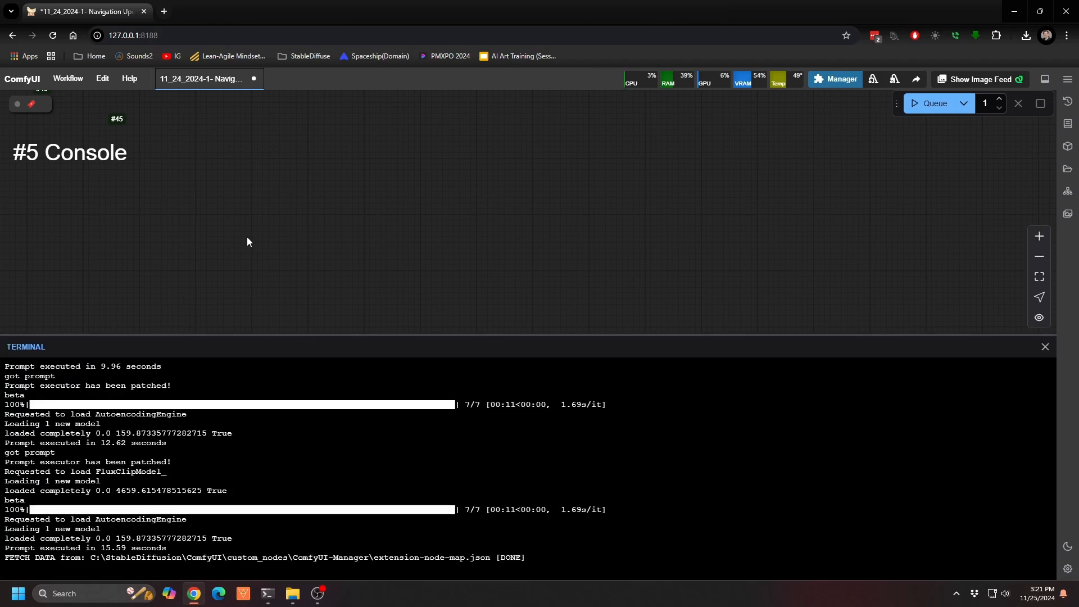
{"action": "scroll", "coordinate": [205, 495], "scroll_direction": "up", "scroll_amount": 10}
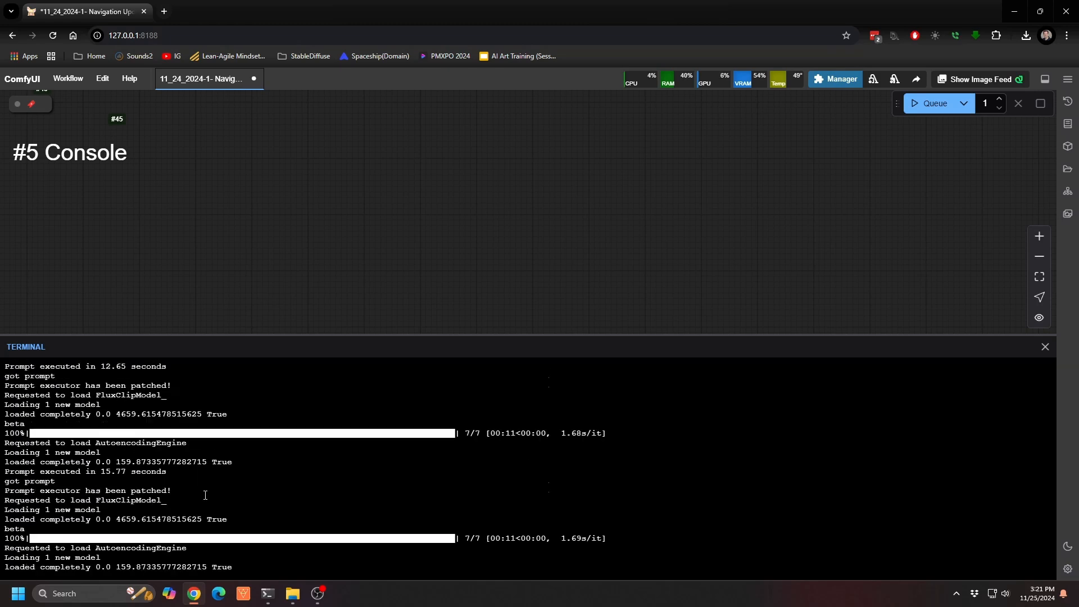
{"action": "scroll", "coordinate": [205, 494], "scroll_direction": "down", "scroll_amount": 10}
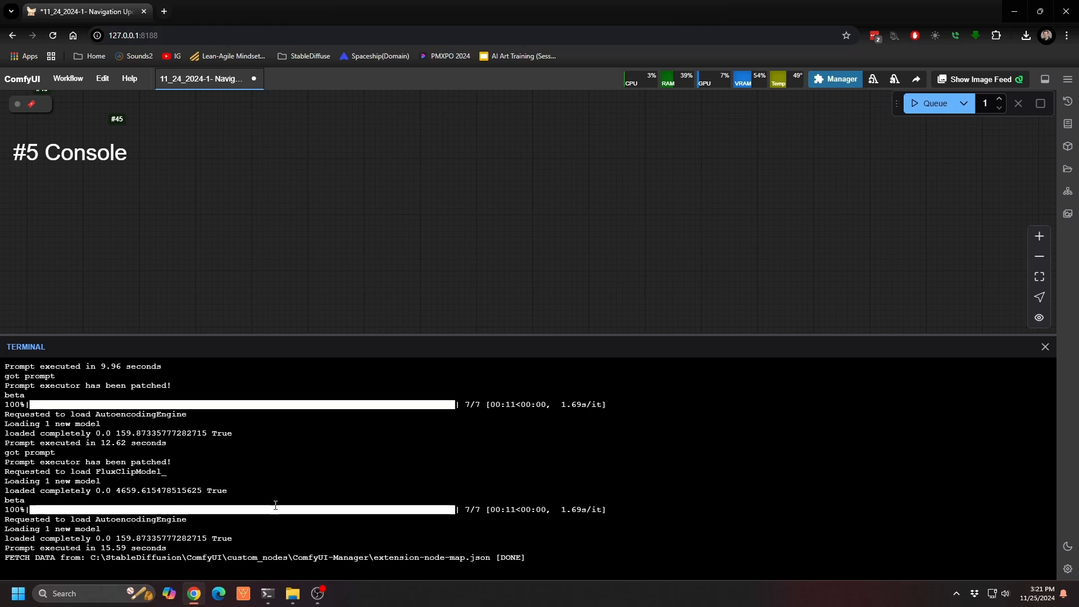
{"action": "key", "text": "ctrl+grave"}
{"action": "key", "text": "ctrl+grave"}
{"action": "key", "text": "ctrl+grave"}
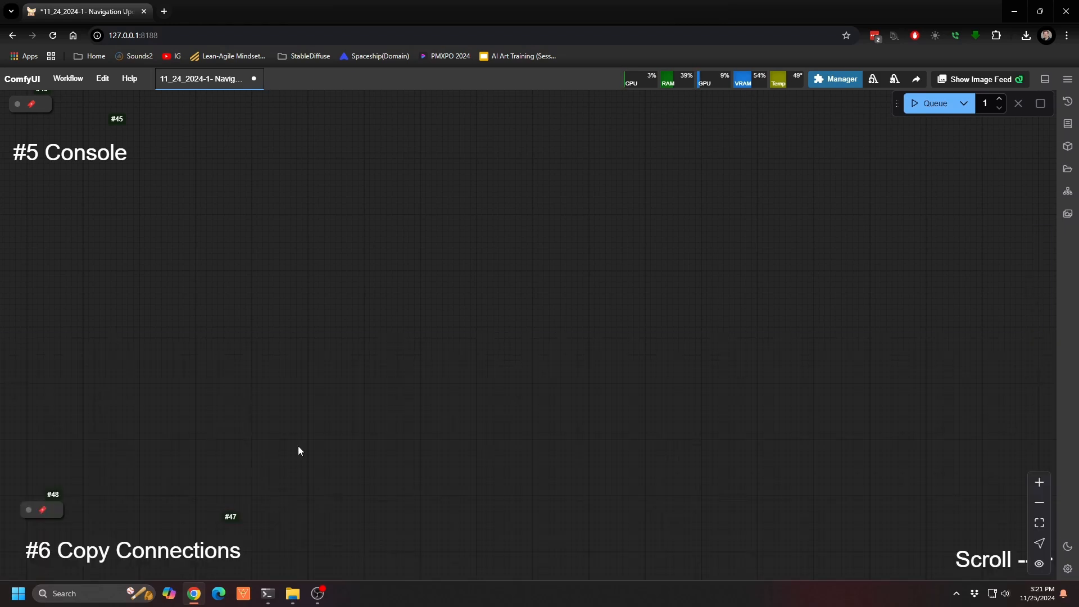
Step: In the Copy Connections section, nudge the Steps node and set its Number value to 20
{"action": "scroll", "coordinate": [297, 452], "scroll_direction": "down", "scroll_amount": 5}
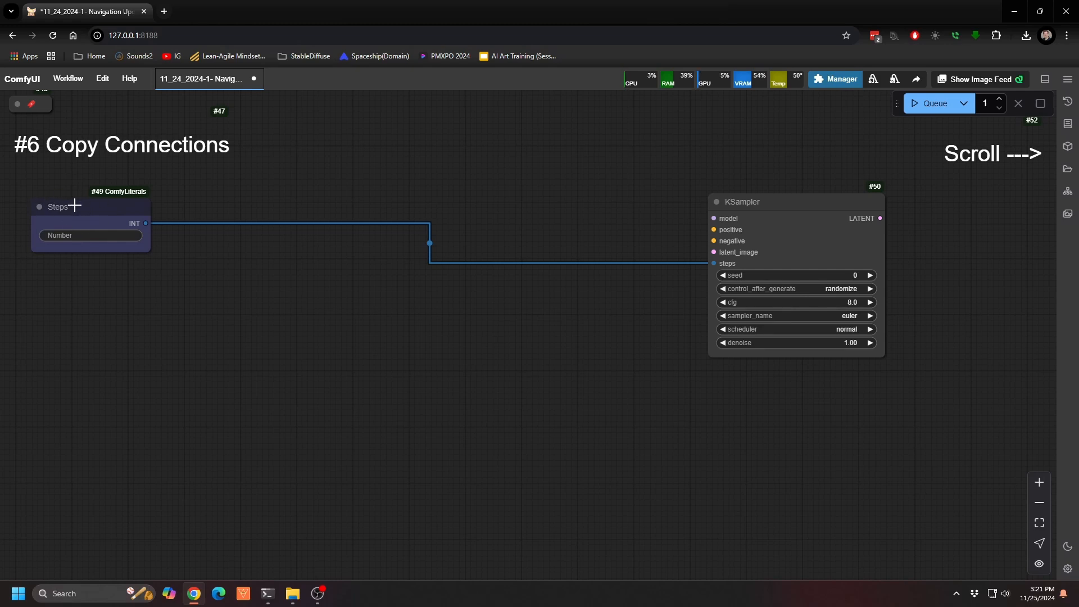
{"action": "left_click_drag", "start_coordinate": [75, 206], "coordinate": [70, 202]}
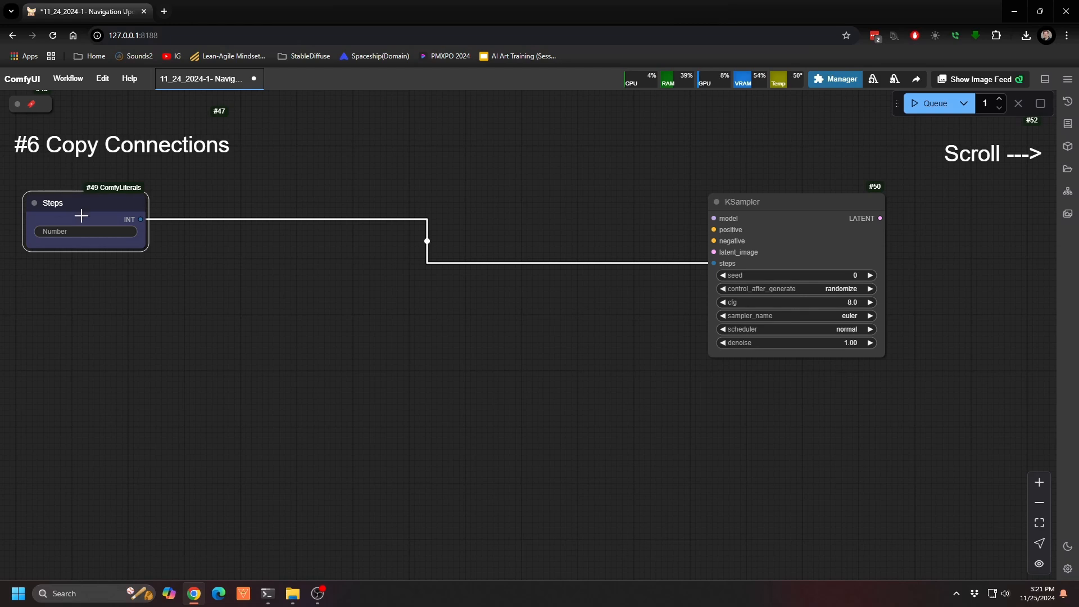
{"action": "left_click", "coordinate": [92, 232]}
{"action": "type", "text": "20"}
{"action": "key", "text": "Return"}
Step: Examine the Steps node's link to the first KSampler and the seed input of the distant second KSampler
{"action": "left_click_drag", "start_coordinate": [999, 374], "coordinate": [184, 357]}
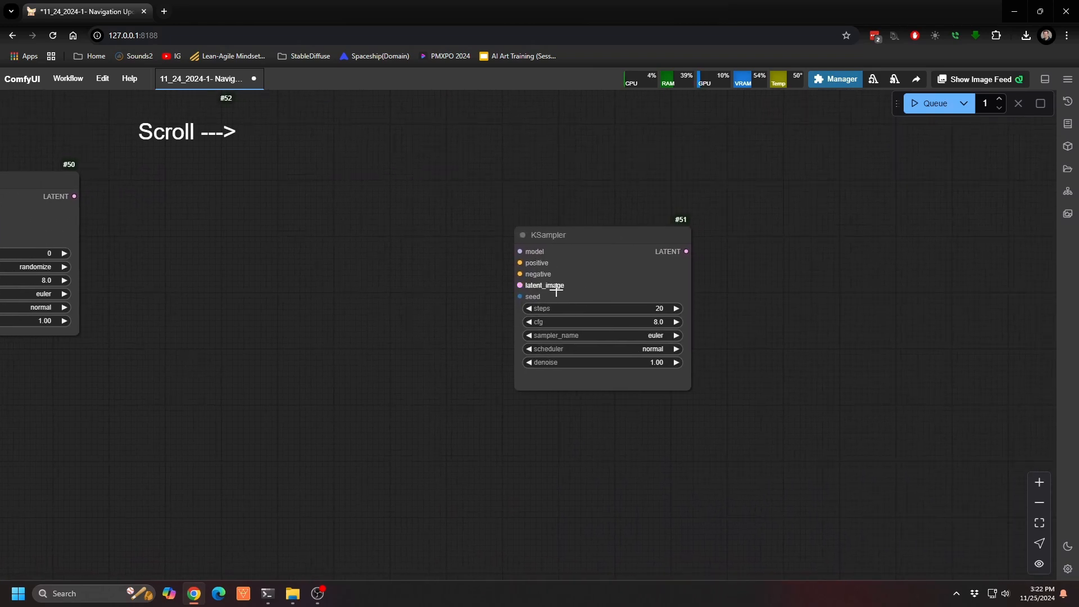
{"action": "left_click_drag", "start_coordinate": [386, 309], "coordinate": [803, 351]}
{"action": "left_click_drag", "start_coordinate": [454, 419], "coordinate": [838, 447]}
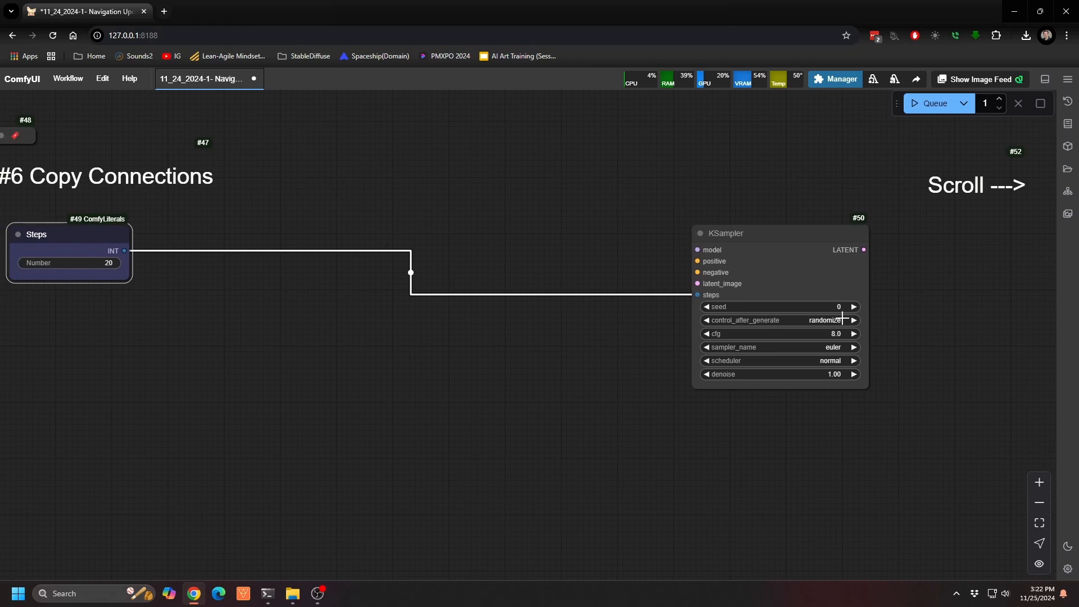
{"action": "left_click_drag", "start_coordinate": [242, 322], "coordinate": [332, 312]}
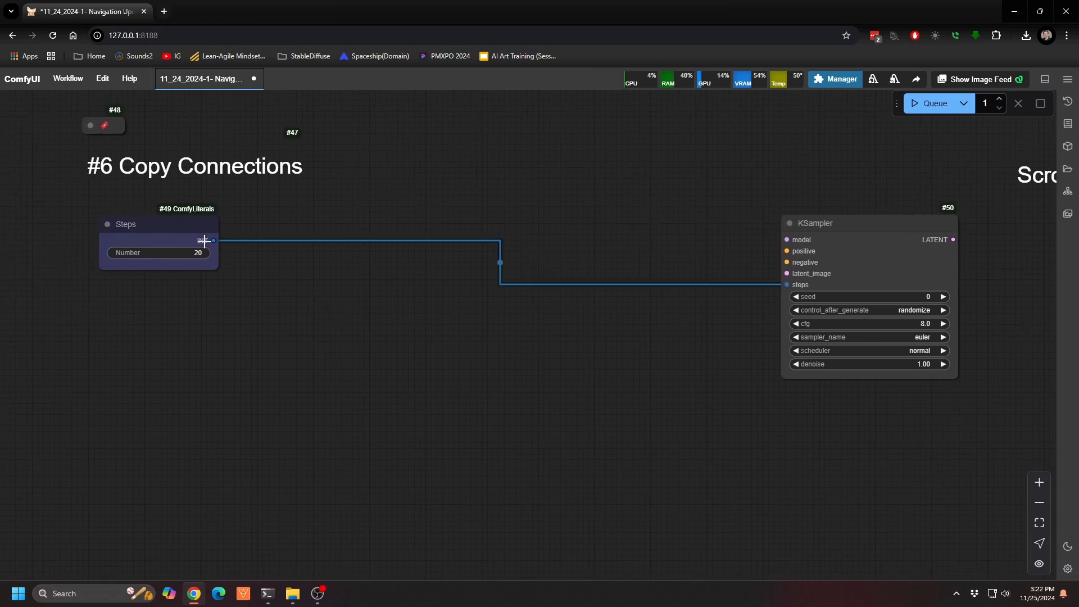
{"action": "left_click_drag", "start_coordinate": [205, 241], "coordinate": [269, 293]}
{"action": "left_click_drag", "start_coordinate": [710, 429], "coordinate": [13, 418]}
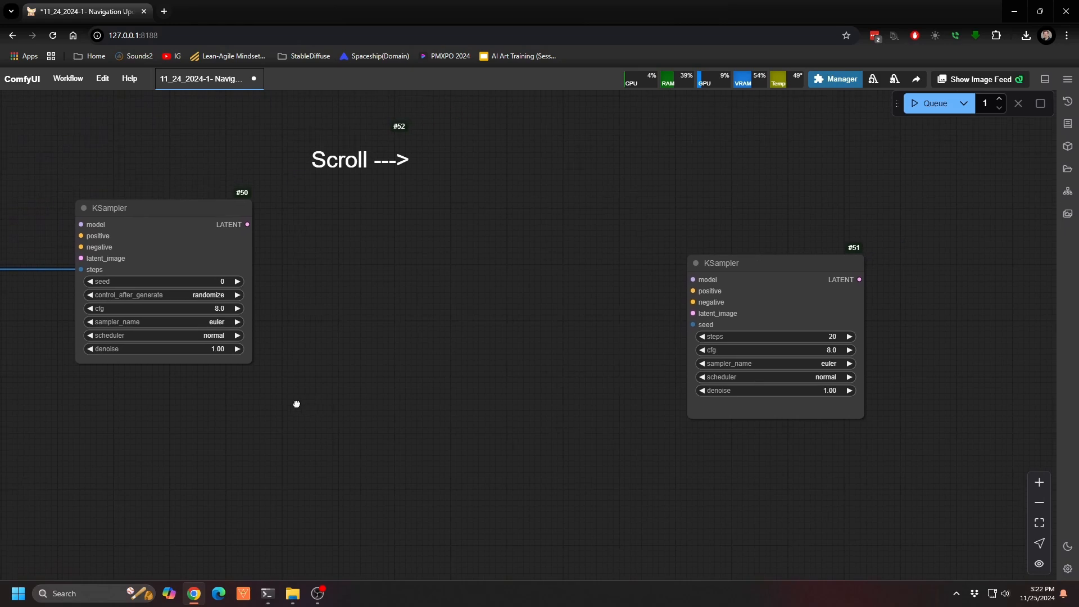
{"action": "left_click_drag", "start_coordinate": [296, 404], "coordinate": [266, 409]}
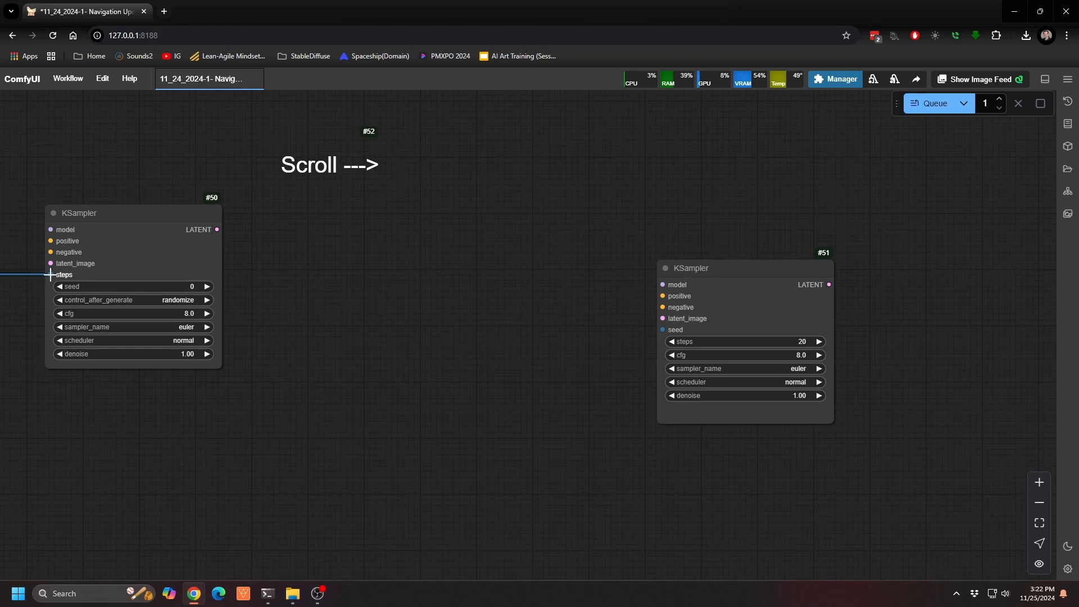
Step: Copy the Steps link from the first KSampler's steps input to the second KSampler's seed input and check its source
{"action": "left_click_drag", "start_coordinate": [50, 274], "coordinate": [664, 330]}
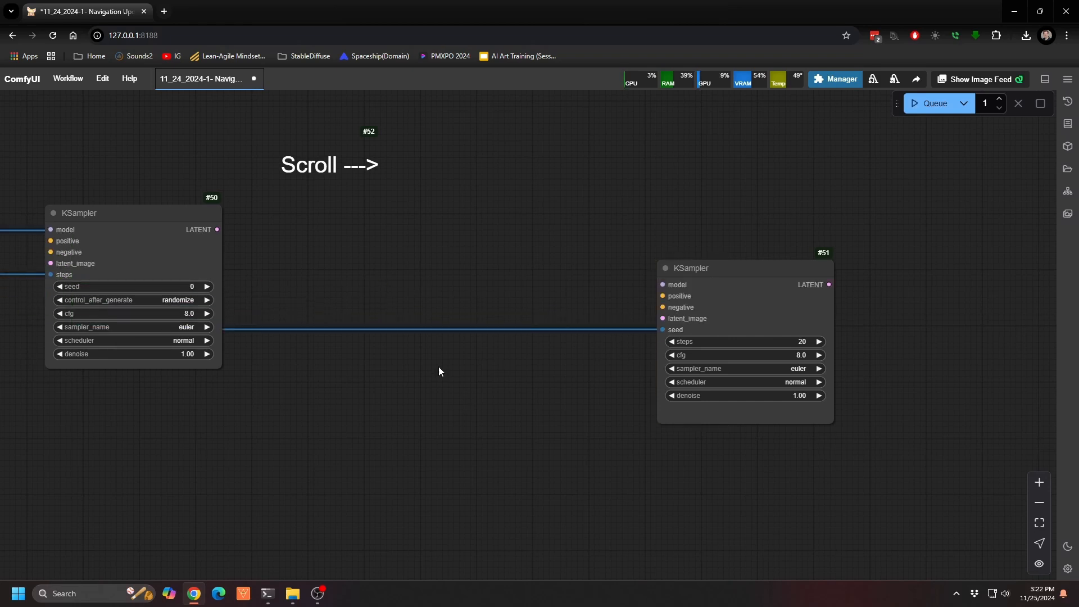
{"action": "scroll", "coordinate": [163, 352], "scroll_direction": "left", "scroll_amount": 10}
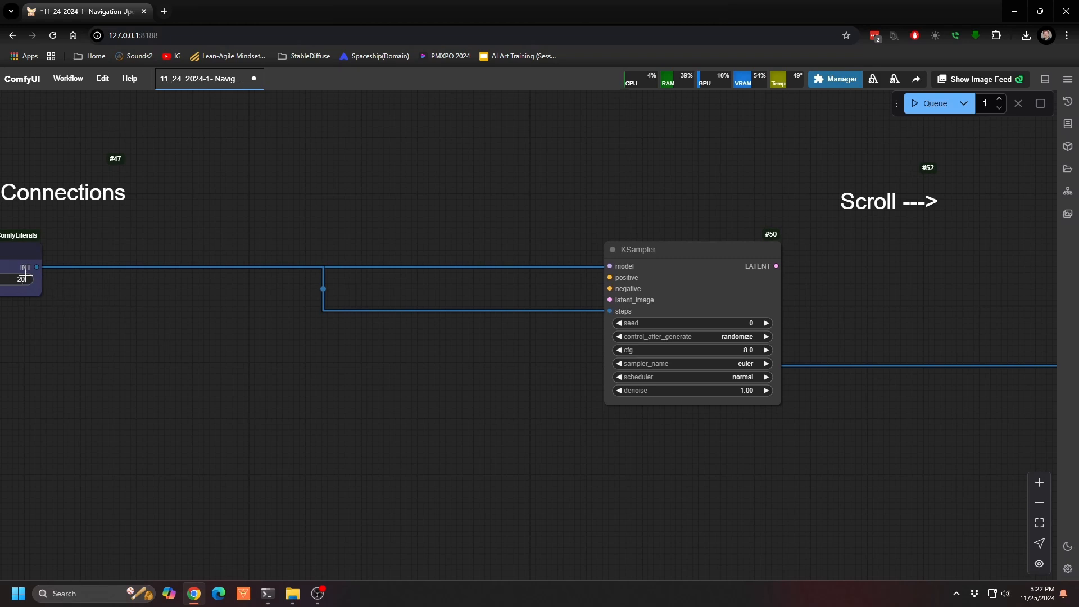
{"action": "scroll", "coordinate": [728, 453], "scroll_direction": "right", "scroll_amount": 10}
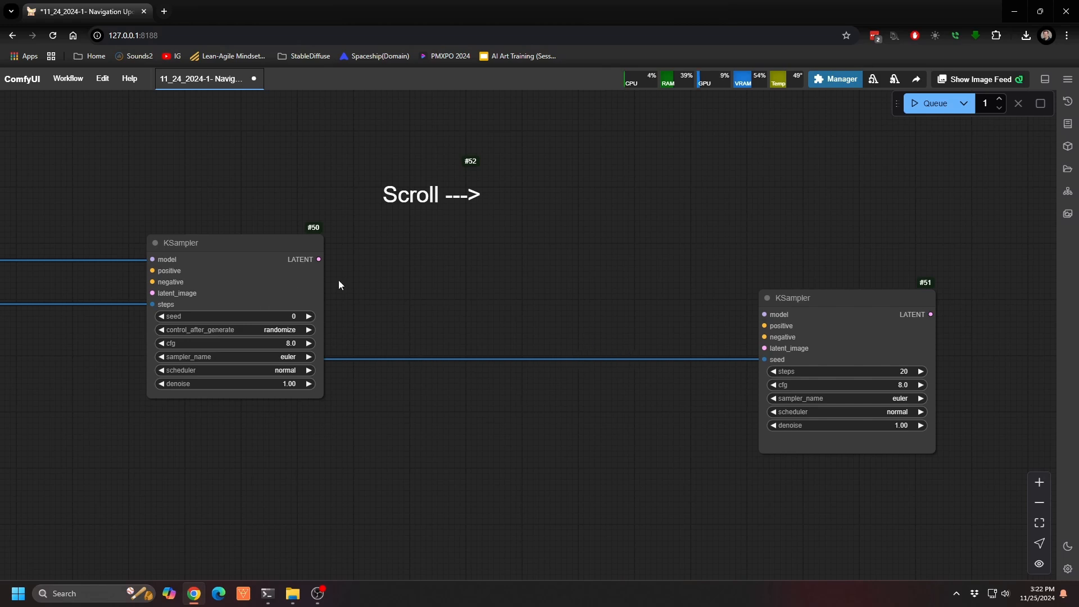
Step: Move the first KSampler below the copied link and trace both connections between the Steps node and the two KSamplers
{"action": "left_click_drag", "start_coordinate": [282, 256], "coordinate": [294, 406]}
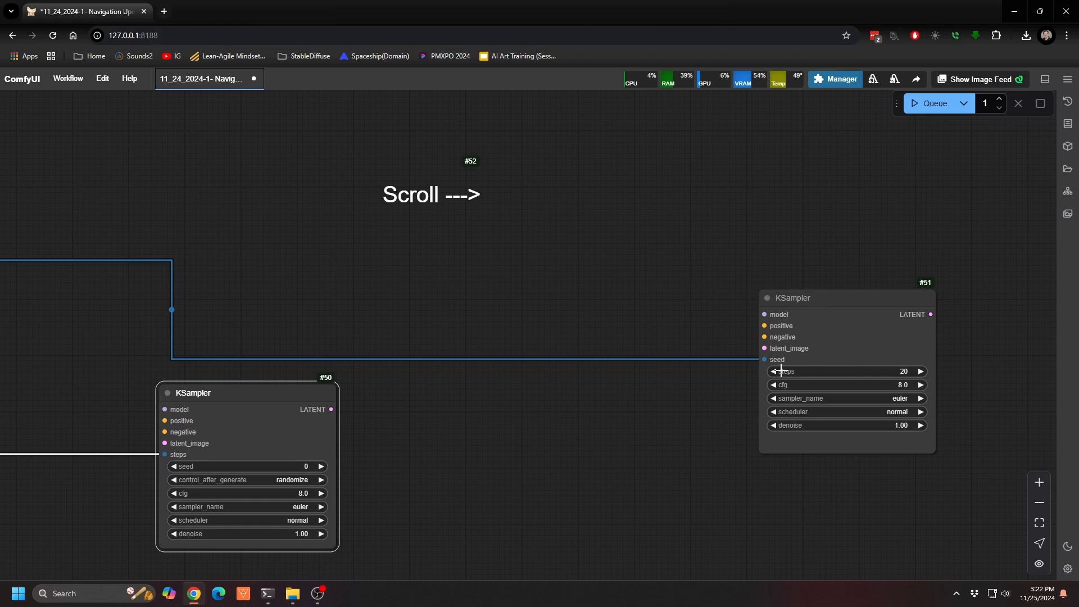
{"action": "left_click_drag", "start_coordinate": [440, 448], "coordinate": [1028, 459]}
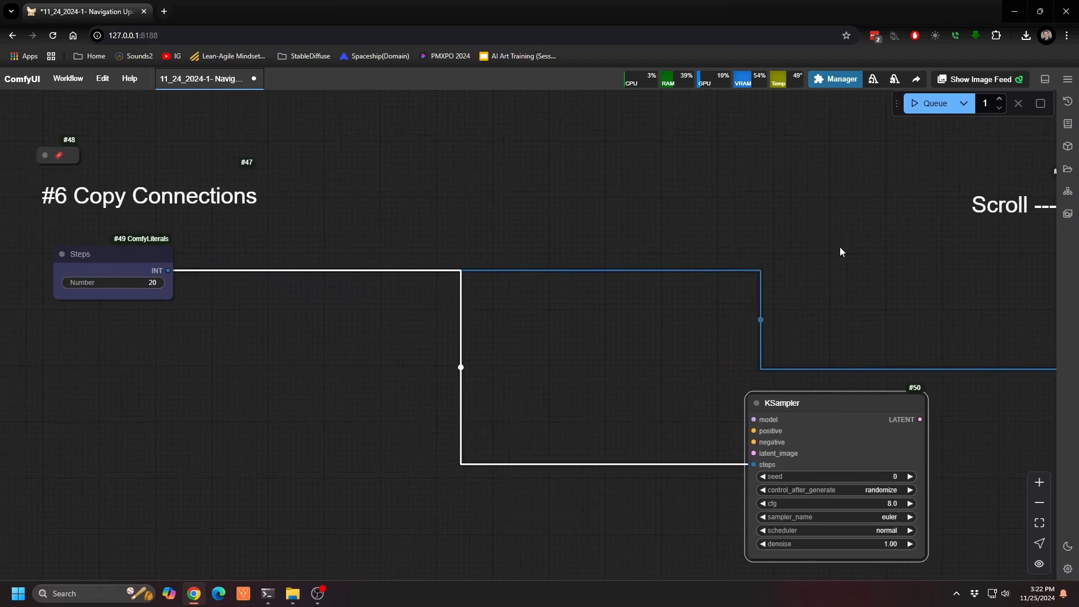
{"action": "left_click_drag", "start_coordinate": [841, 251], "coordinate": [236, 210]}
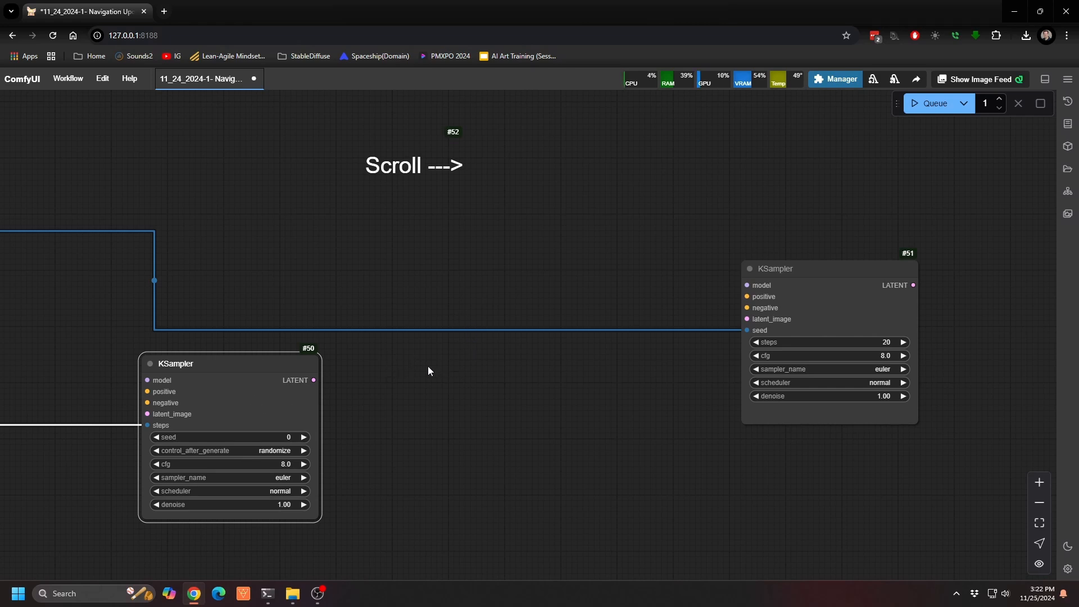
{"action": "mouse_move", "coordinate": [428, 371]}
{"action": "left_mouse_down"}
{"action": "mouse_move", "coordinate": [790, 366]}
{"action": "mouse_move", "coordinate": [858, 402]}
{"action": "left_mouse_up"}
{"action": "mouse_move", "coordinate": [395, 289]}
{"action": "left_mouse_down"}
{"action": "mouse_move", "coordinate": [618, 368]}
{"action": "mouse_move", "coordinate": [513, 304]}
{"action": "left_mouse_up"}
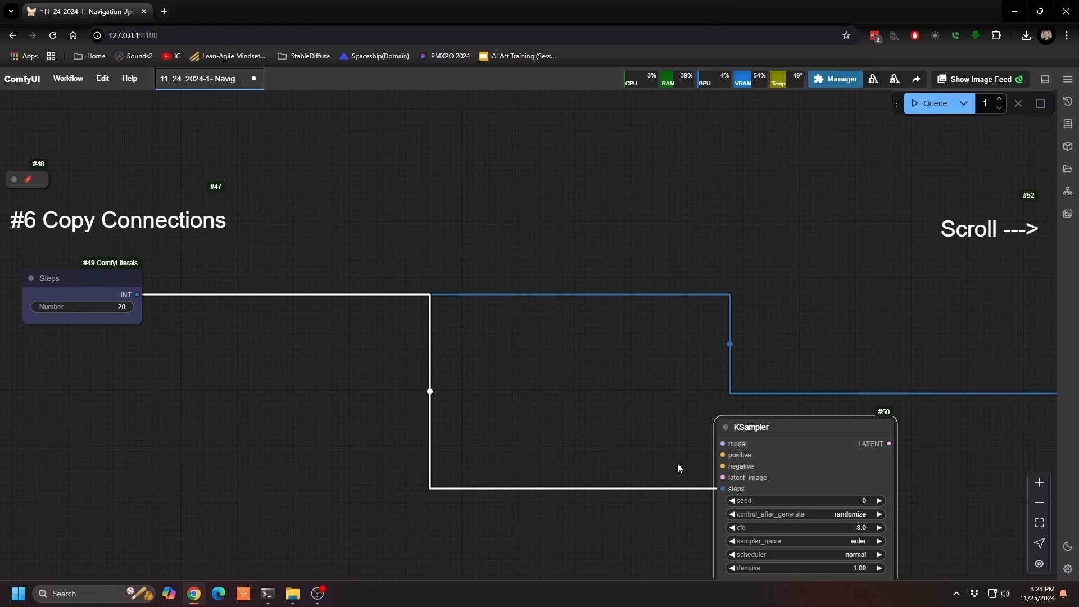
Step: Go to the Create / Kill Workflow Window section, create a blank workflow and return to the navigation workflow
{"action": "key", "text": "7"}
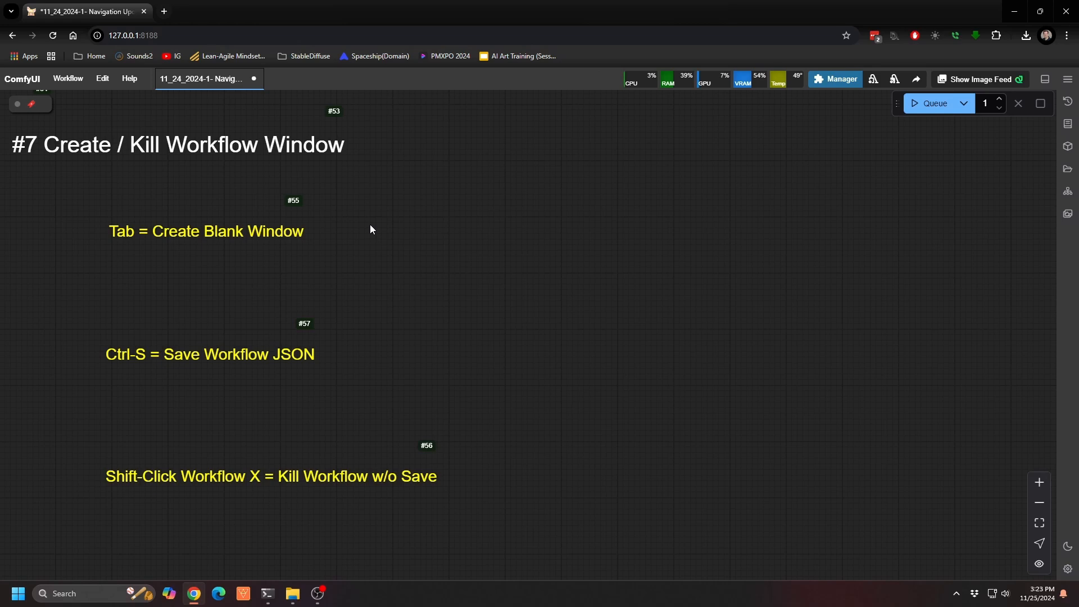
{"action": "key", "text": "Tab"}
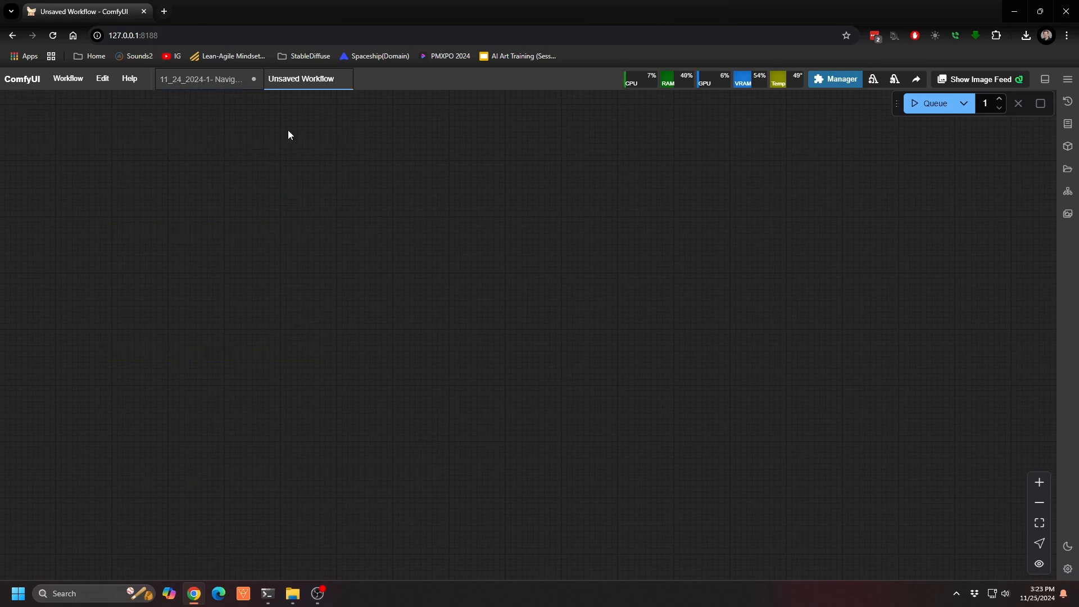
{"action": "left_click", "coordinate": [203, 79]}
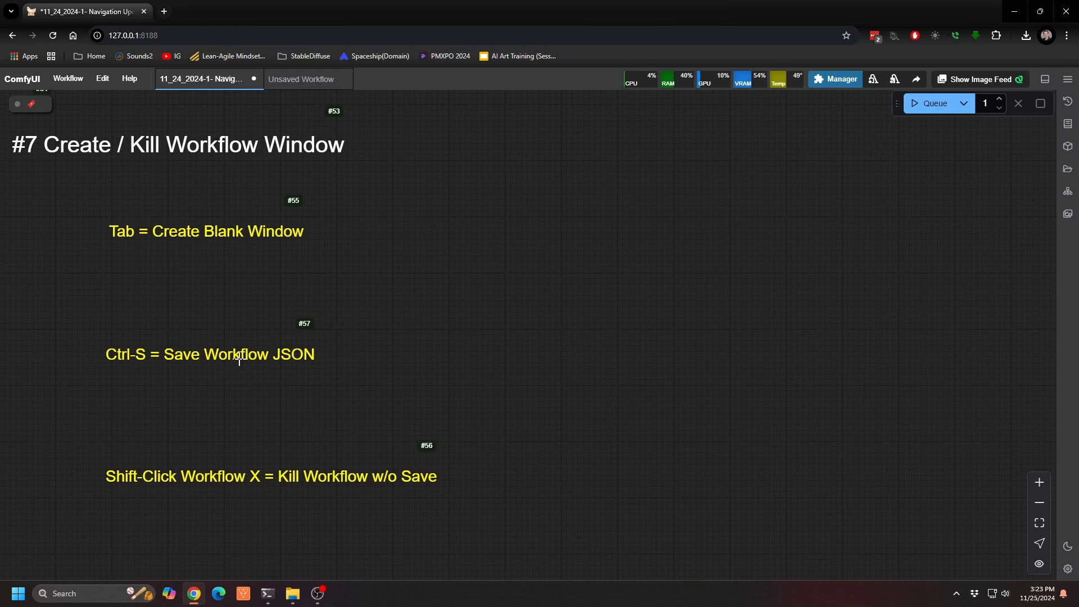
Step: Switch to the unsaved workflow and add a VAE Decode node to its blank canvas
{"action": "left_click", "coordinate": [307, 80]}
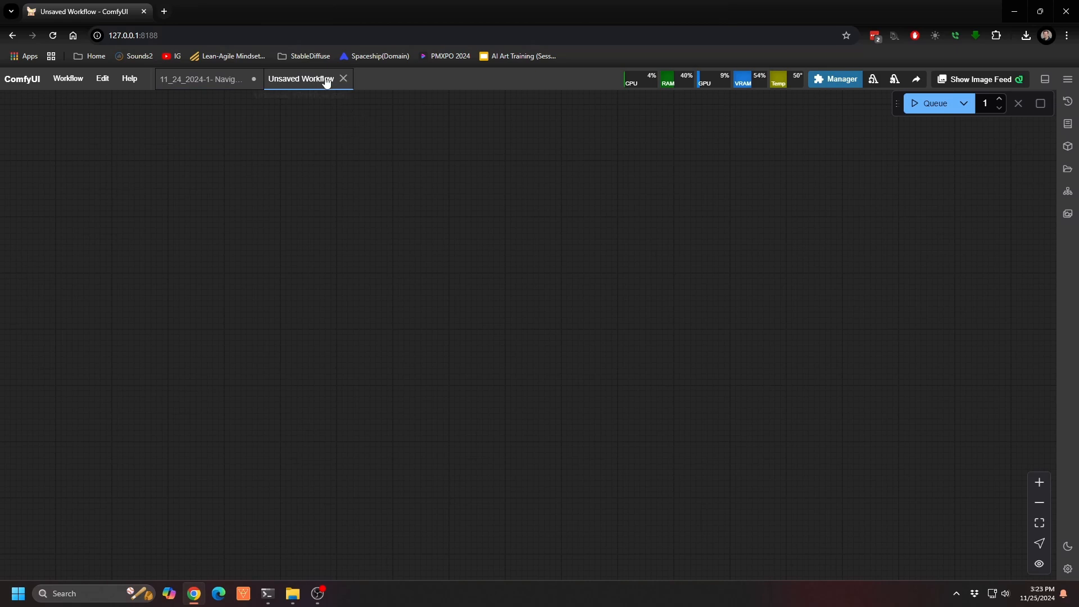
{"action": "left_click_drag", "start_coordinate": [376, 196], "coordinate": [355, 227]}
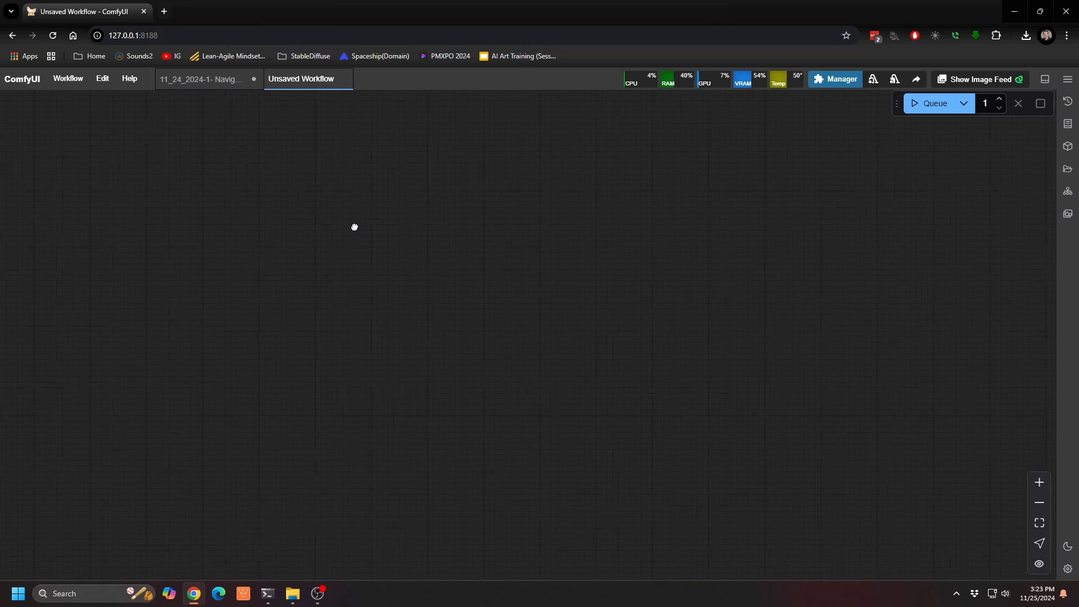
{"action": "double_click", "coordinate": [544, 246]}
{"action": "left_click", "coordinate": [522, 292]}
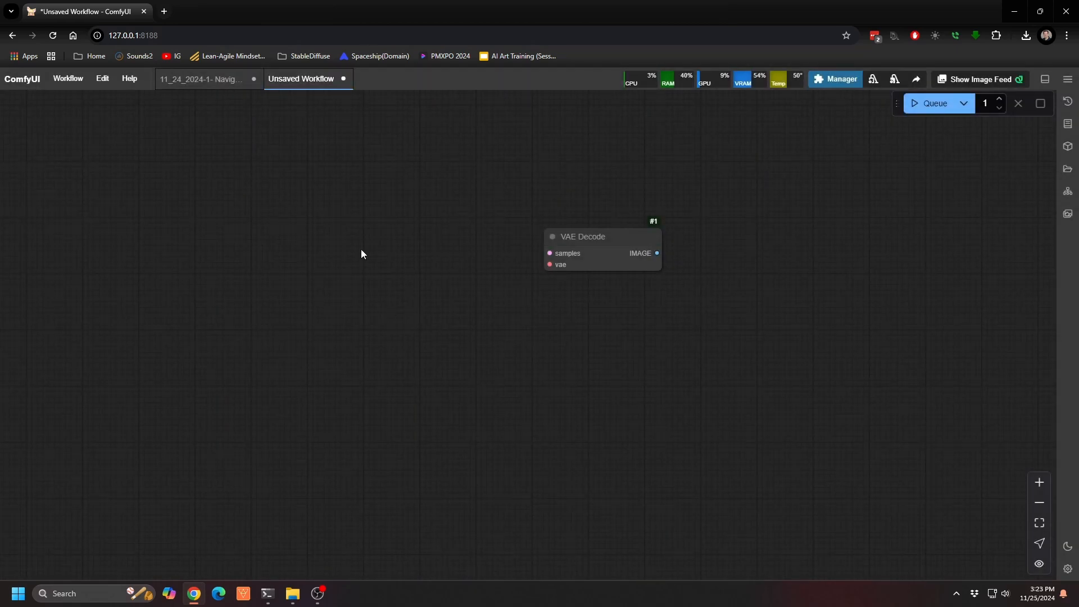
Step: Switch to the navigation workflow and back, then try closing the unsaved workflow and cancel at the save prompt
{"action": "left_click", "coordinate": [219, 83]}
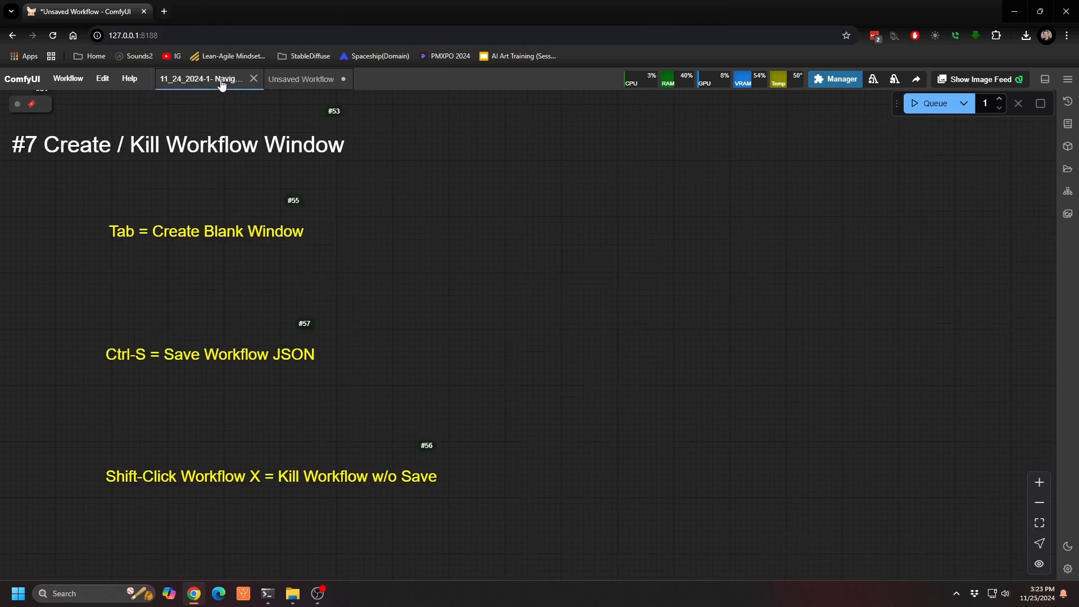
{"action": "left_click", "coordinate": [306, 81]}
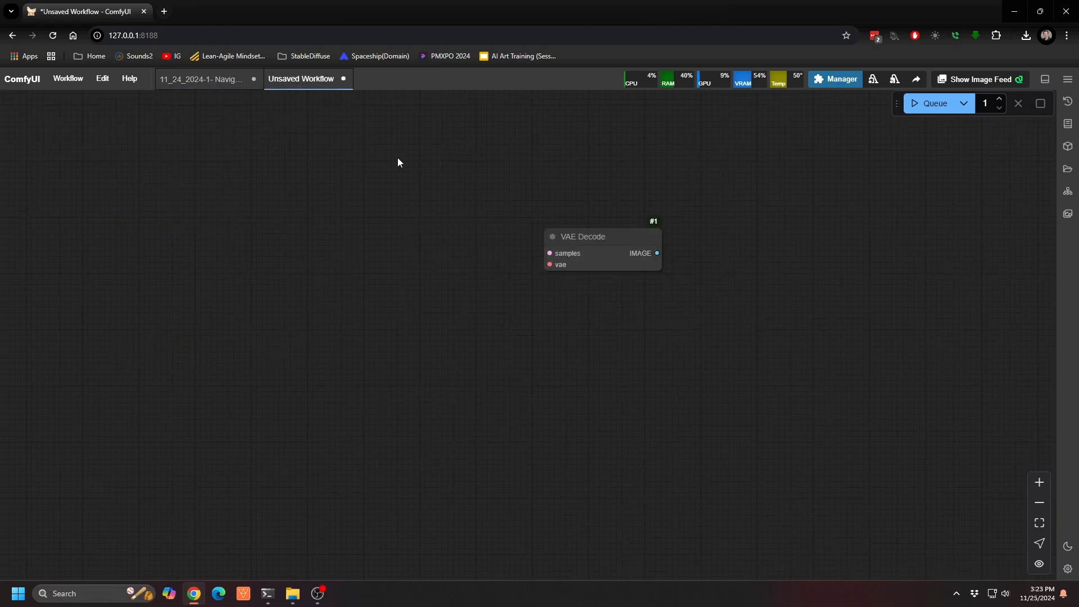
{"action": "left_click_drag", "start_coordinate": [655, 299], "coordinate": [483, 295]}
{"action": "left_click", "coordinate": [343, 78]}
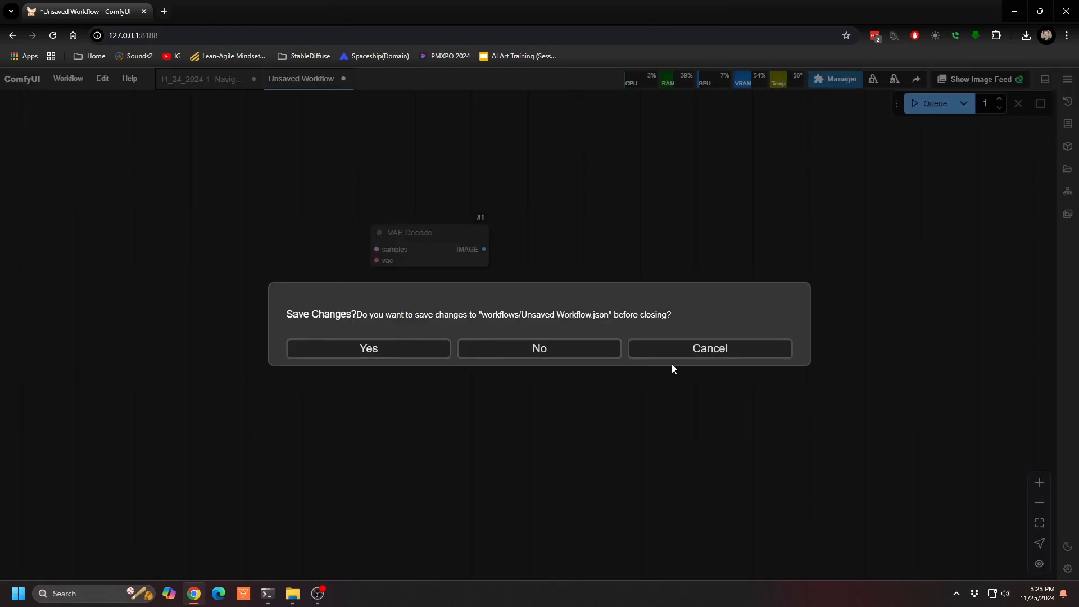
{"action": "left_click", "coordinate": [694, 350]}
Step: Kill the unsaved VAE Decode workflow directly, without saving and without the save prompt
{"action": "left_click_drag", "start_coordinate": [332, 214], "coordinate": [373, 236]}
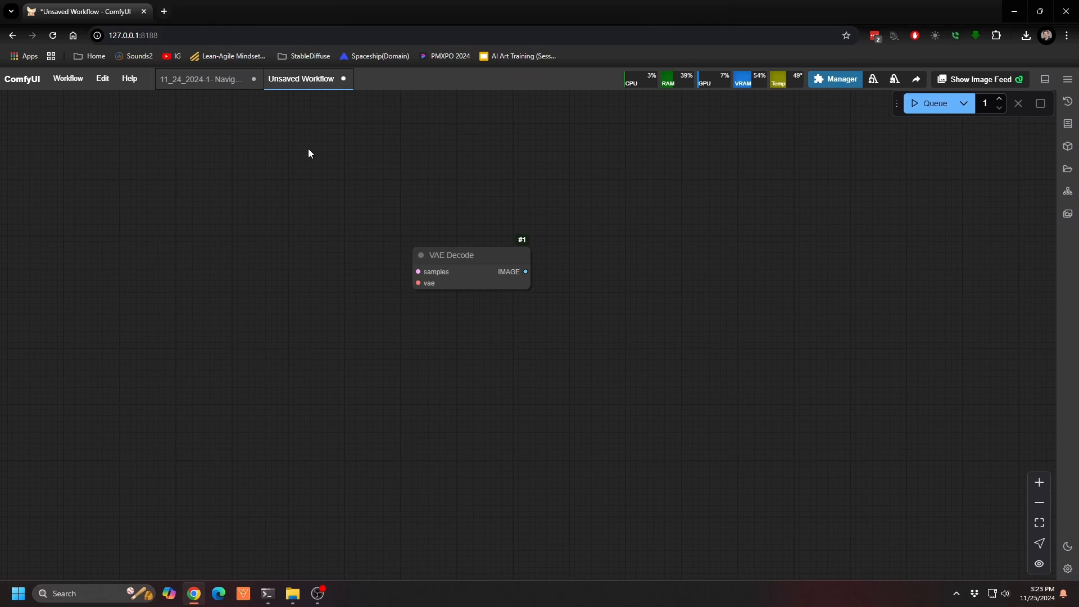
{"action": "left_click", "coordinate": [343, 79], "text": "shift"}
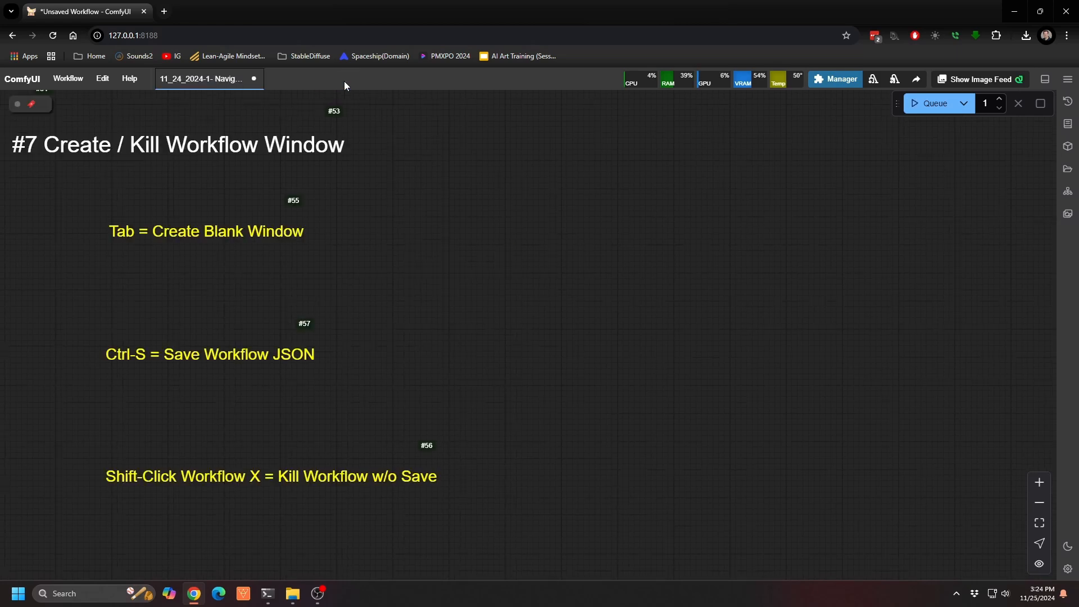
{"action": "mouse_move", "coordinate": [420, 308]}
{"action": "left_mouse_down"}
{"action": "mouse_move", "coordinate": [388, 299]}
{"action": "mouse_move", "coordinate": [426, 309]}
{"action": "left_mouse_up"}
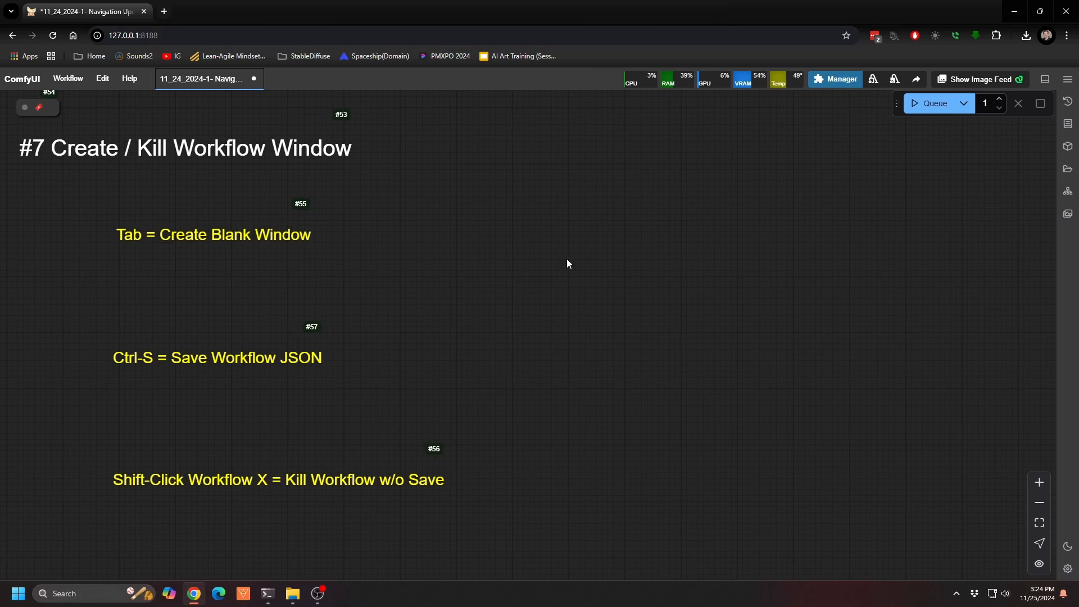
Step: In the Quick Workflows Tab / Switching section, open LOADER_Flux.json from the saved workflows list and close it again
{"action": "key", "text": "8"}
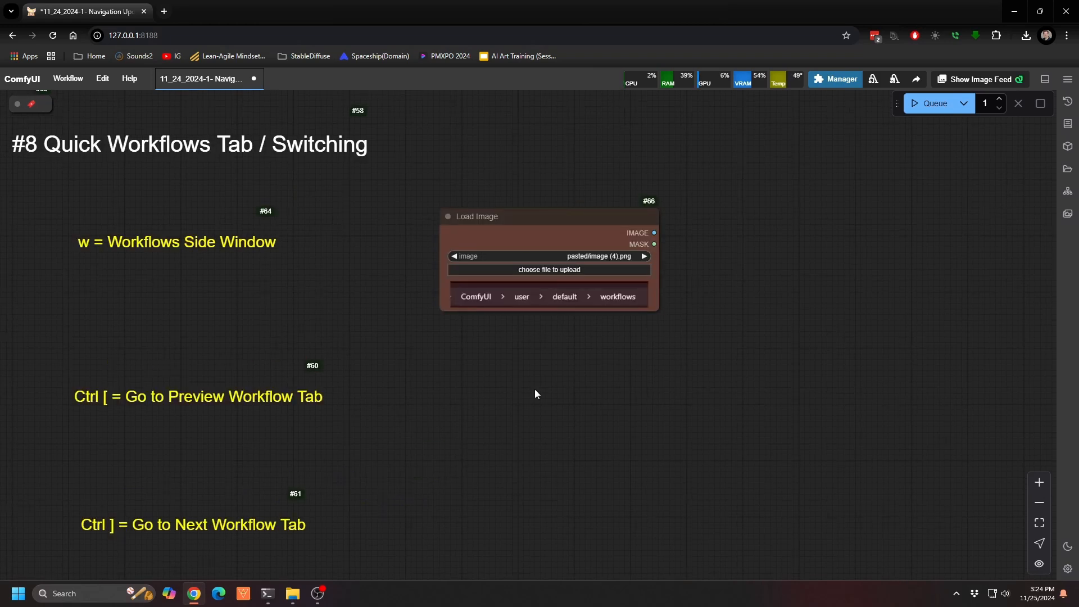
{"action": "left_click_drag", "start_coordinate": [535, 389], "coordinate": [536, 383]}
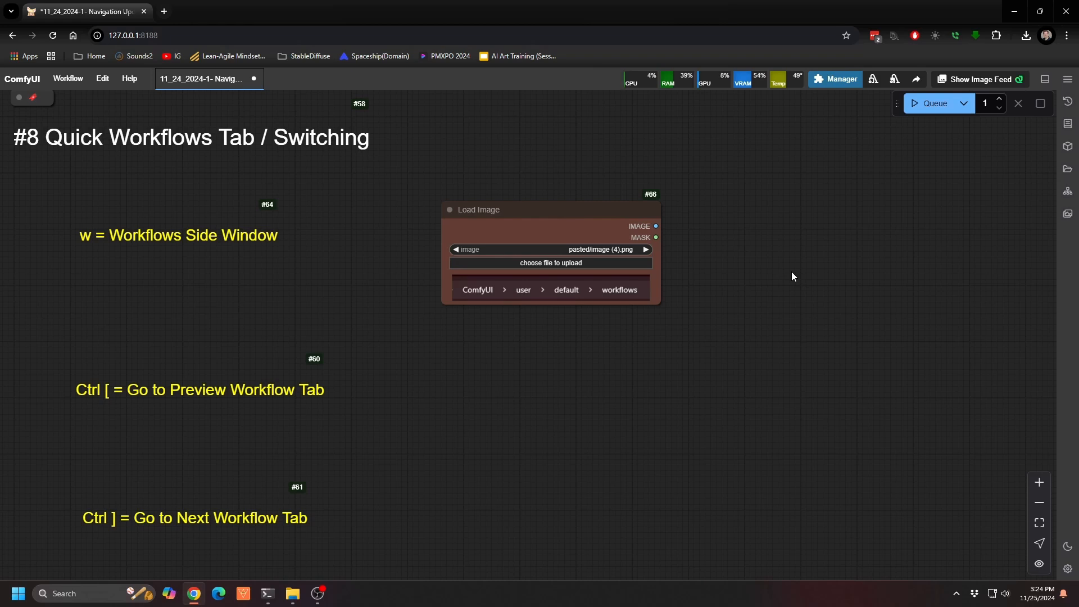
{"action": "key", "text": "w"}
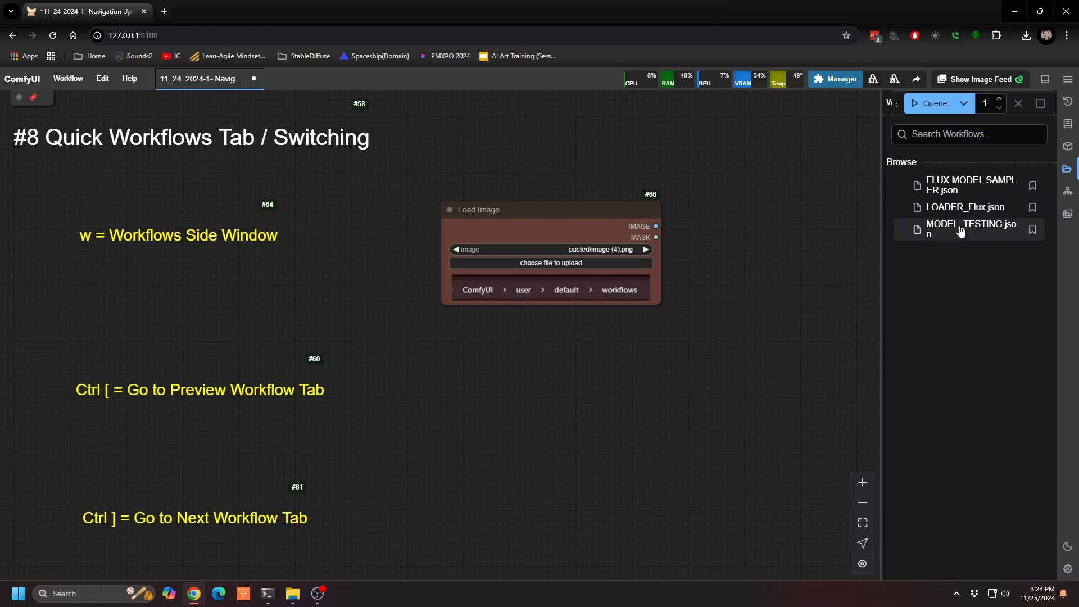
{"action": "left_click", "coordinate": [953, 208]}
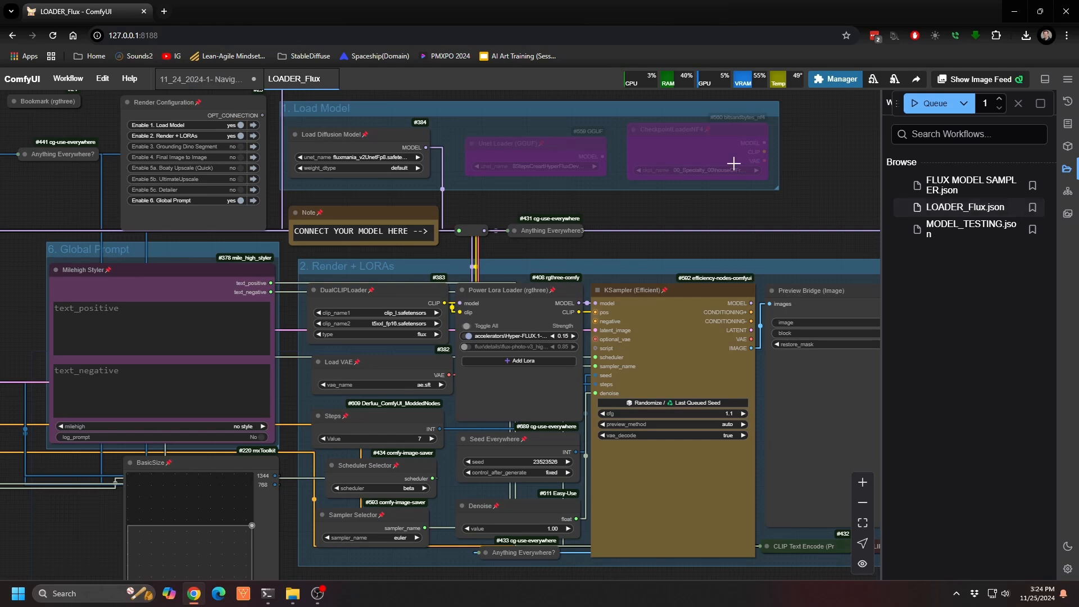
{"action": "left_click", "coordinate": [329, 79]}
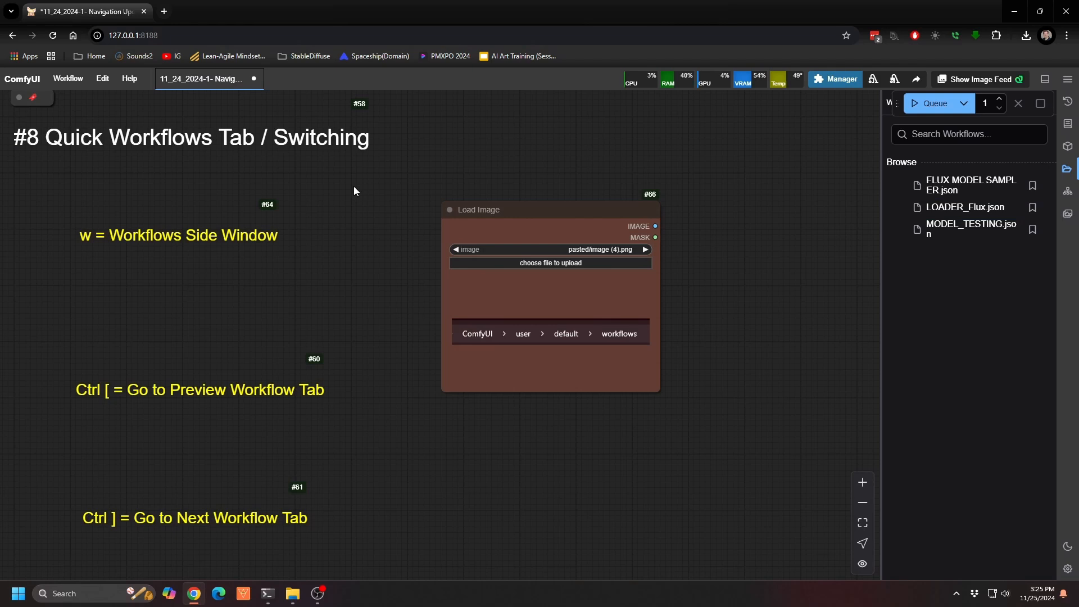
Step: Create a blank workflow and switch back and forth between it and the navigation workflow, hiding the saved workflows list
{"action": "key", "text": "alt+n"}
{"action": "key", "text": "ctrl+bracketleft"}
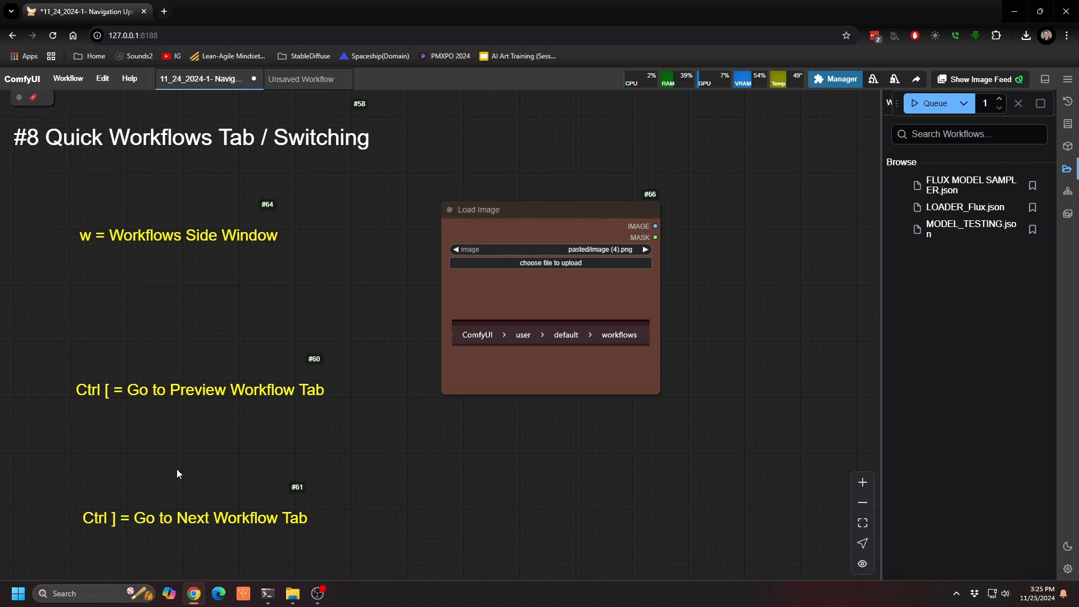
{"action": "key", "text": "w"}
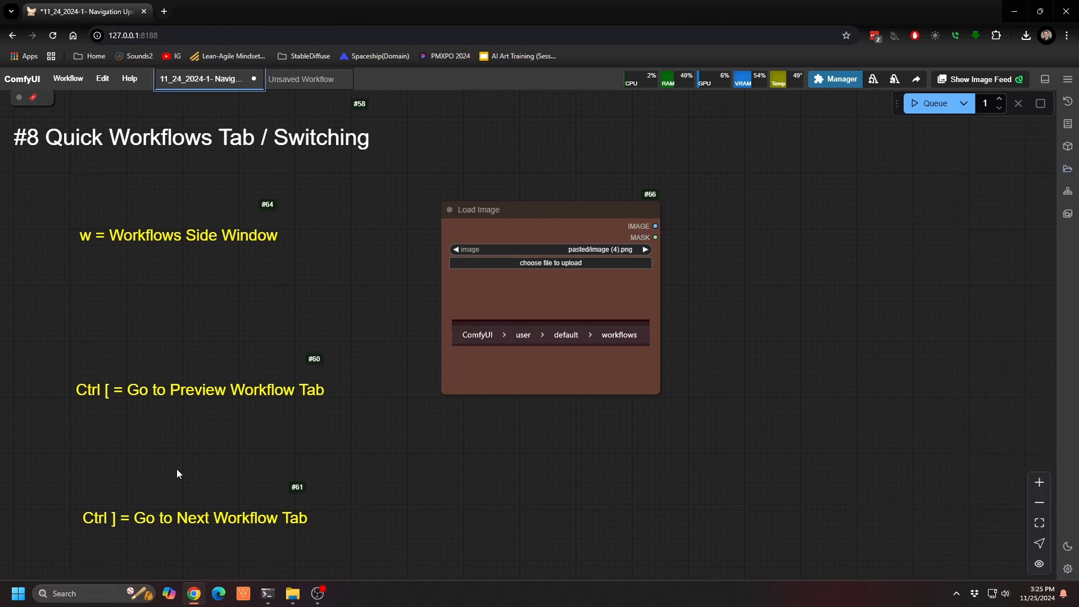
{"action": "key", "text": "ctrl+bracketright"}
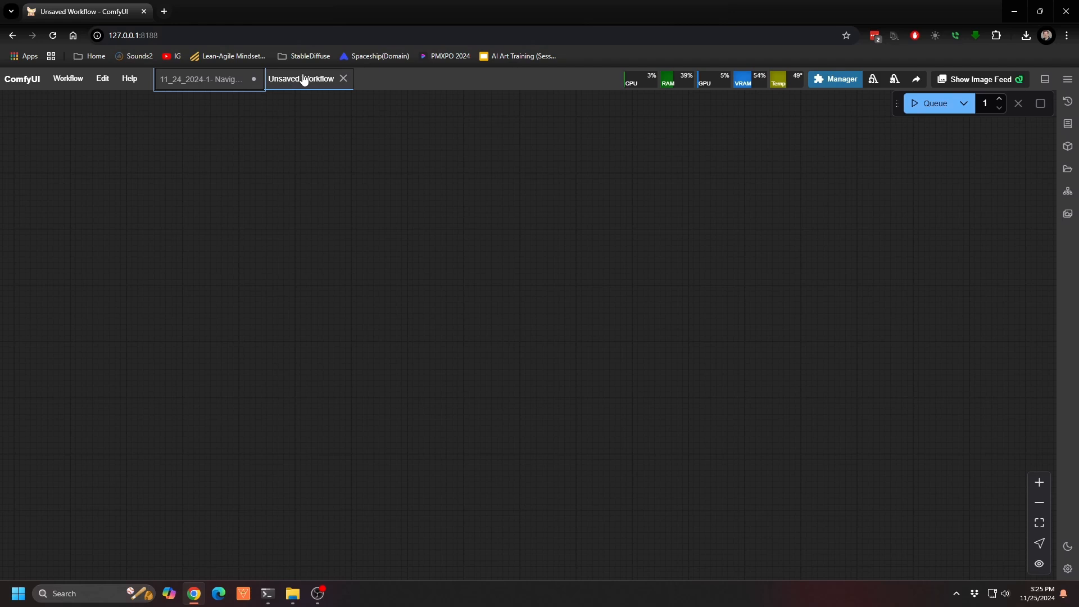
{"action": "key", "text": "ctrl+bracketleft"}
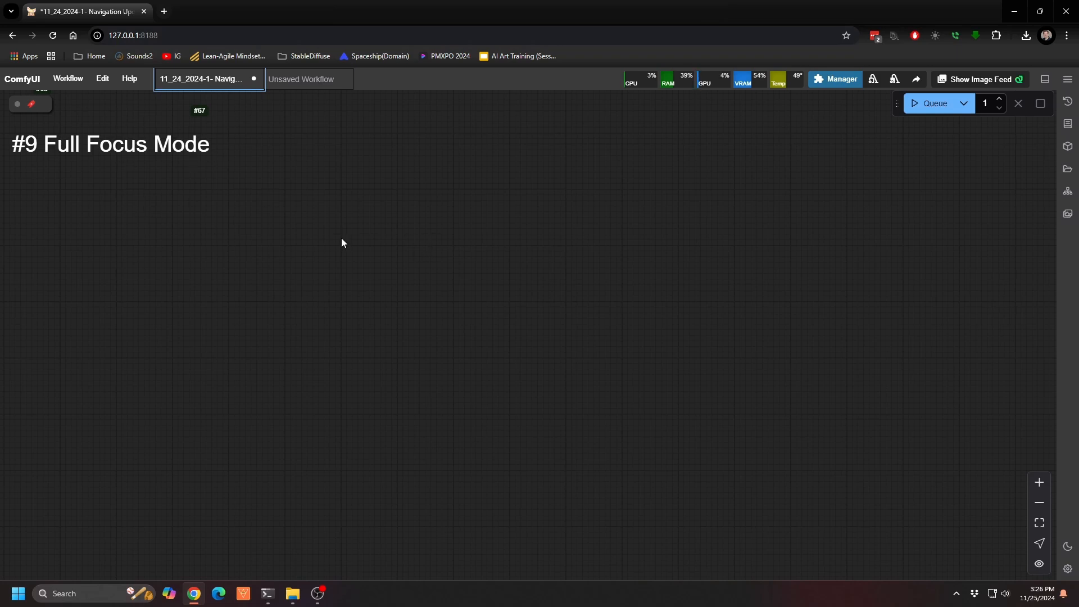
Step: At the Full Focus Mode section, hide the interface with focus mode and make the browser full screen
{"action": "key", "text": "f"}
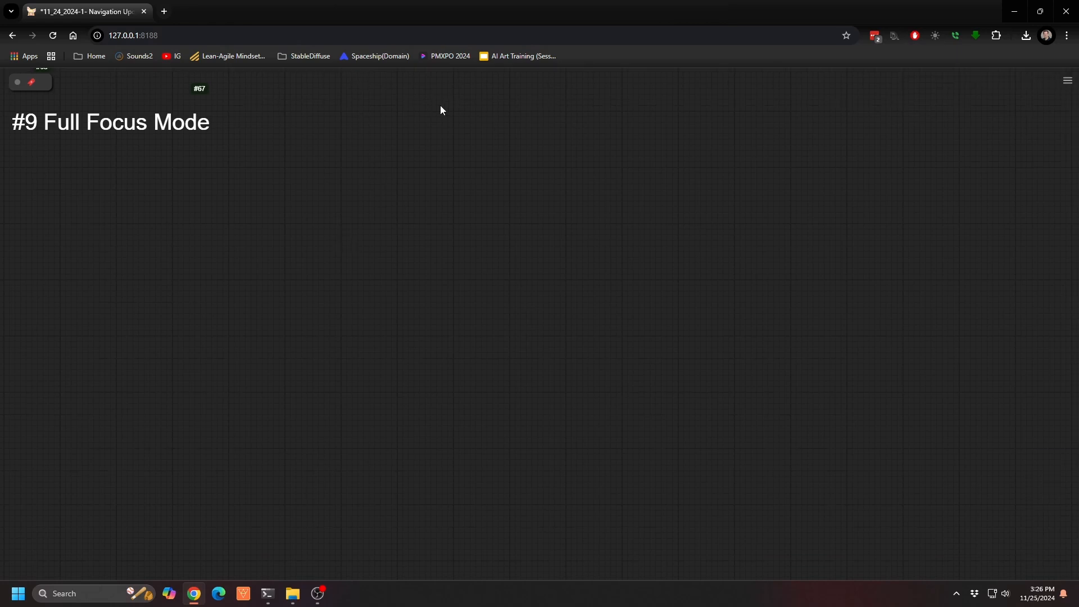
{"action": "key", "text": "F11"}
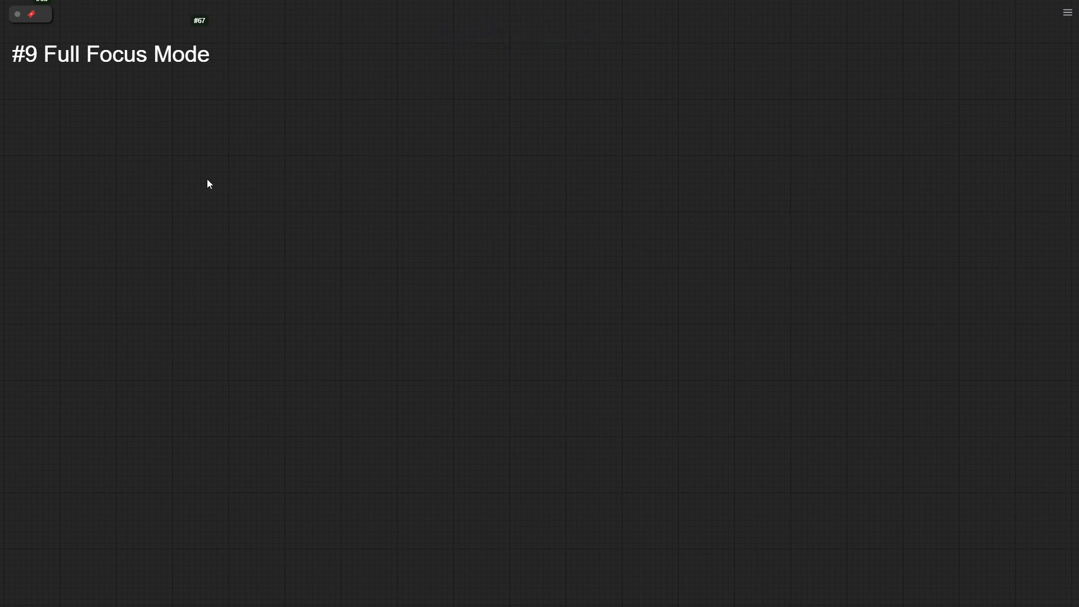
{"action": "left_click_drag", "start_coordinate": [246, 193], "coordinate": [284, 238]}
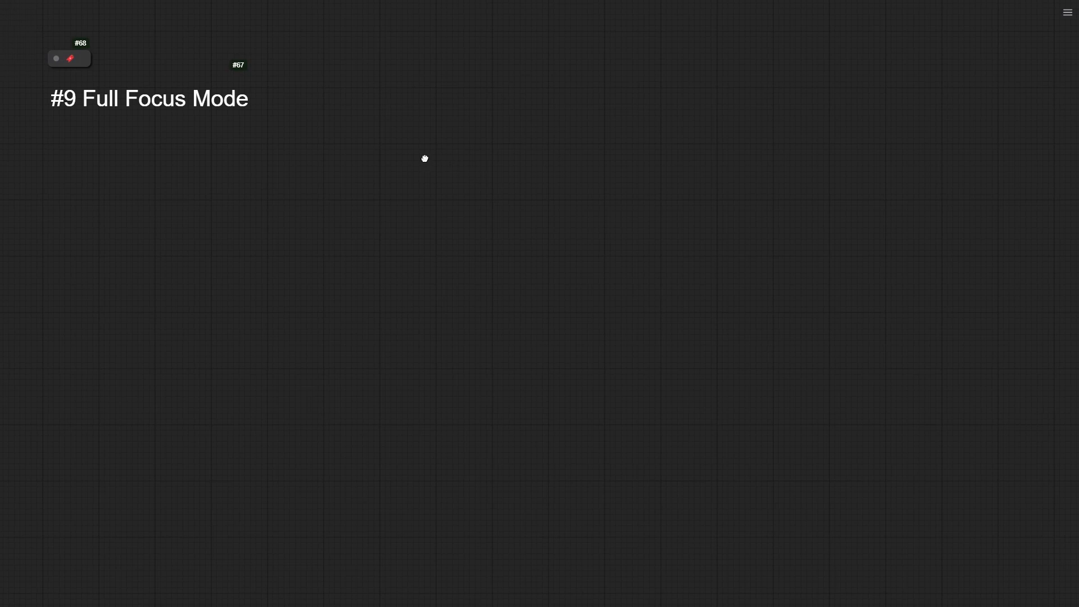
{"action": "left_click_drag", "start_coordinate": [425, 159], "coordinate": [402, 131]}
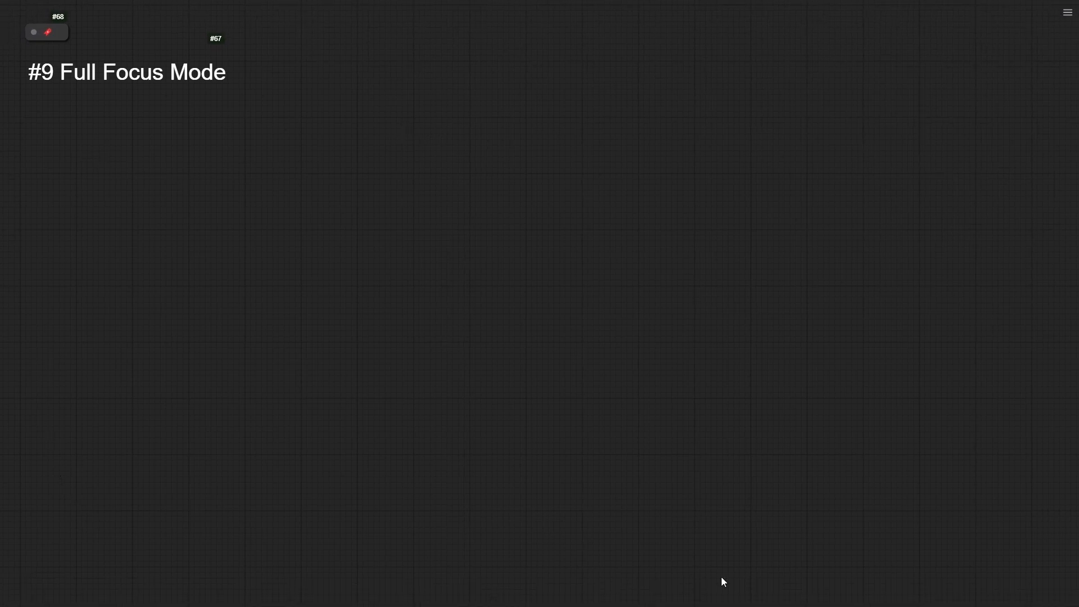
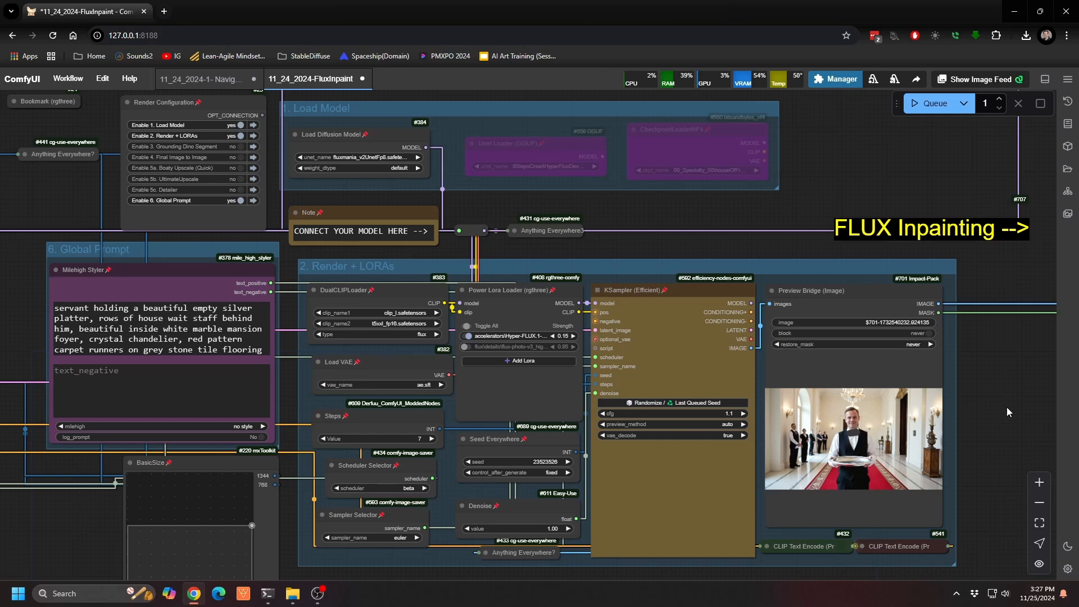
Step: In the FLUX Inpainting section, open the rendered image's Preview Bridge node in the MaskEditor and close it without saving
{"action": "left_click_drag", "start_coordinate": [1006, 412], "coordinate": [518, 379]}
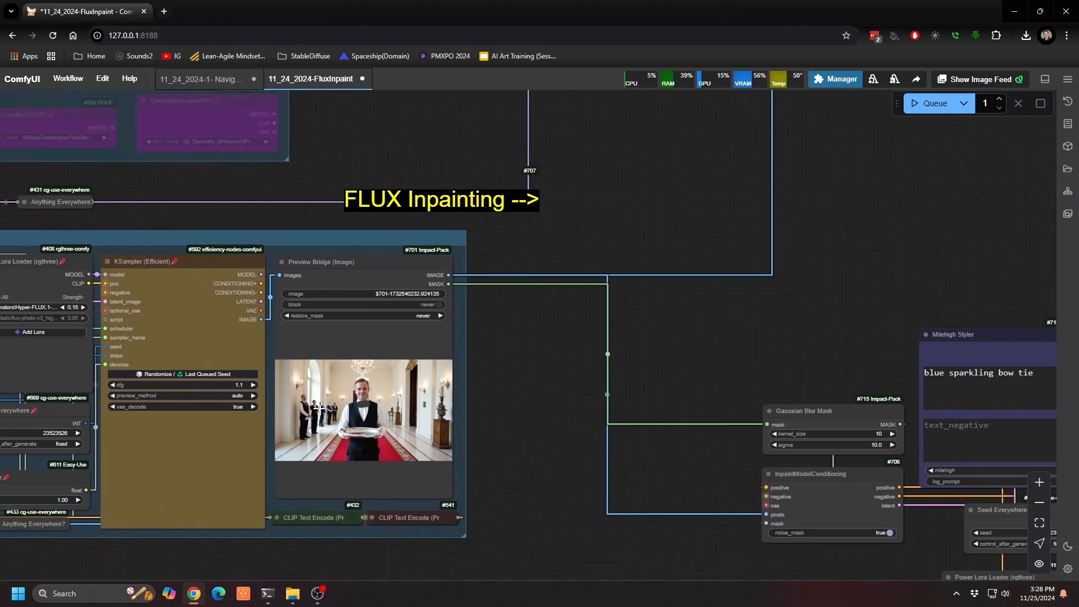
{"action": "scroll", "coordinate": [320, 431], "scroll_direction": "up", "scroll_amount": 12}
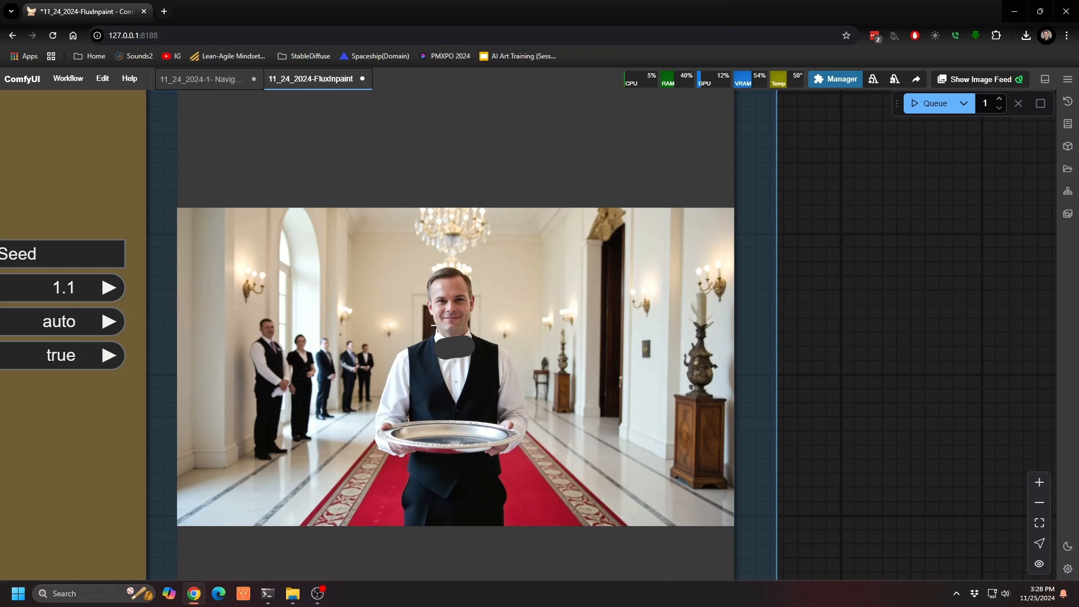
{"action": "right_click", "coordinate": [494, 347]}
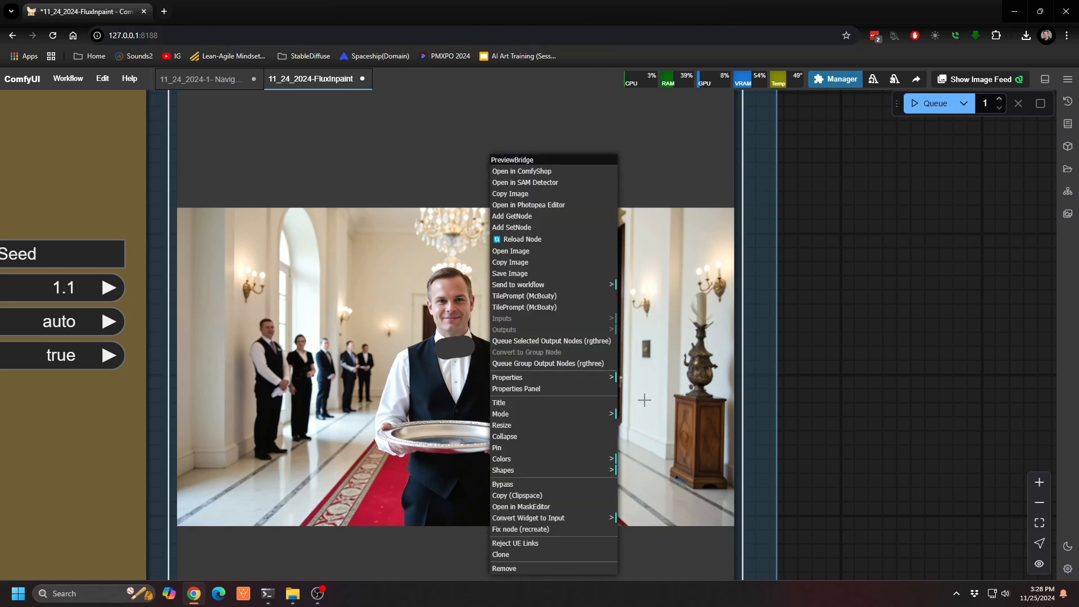
{"action": "left_click", "coordinate": [560, 516]}
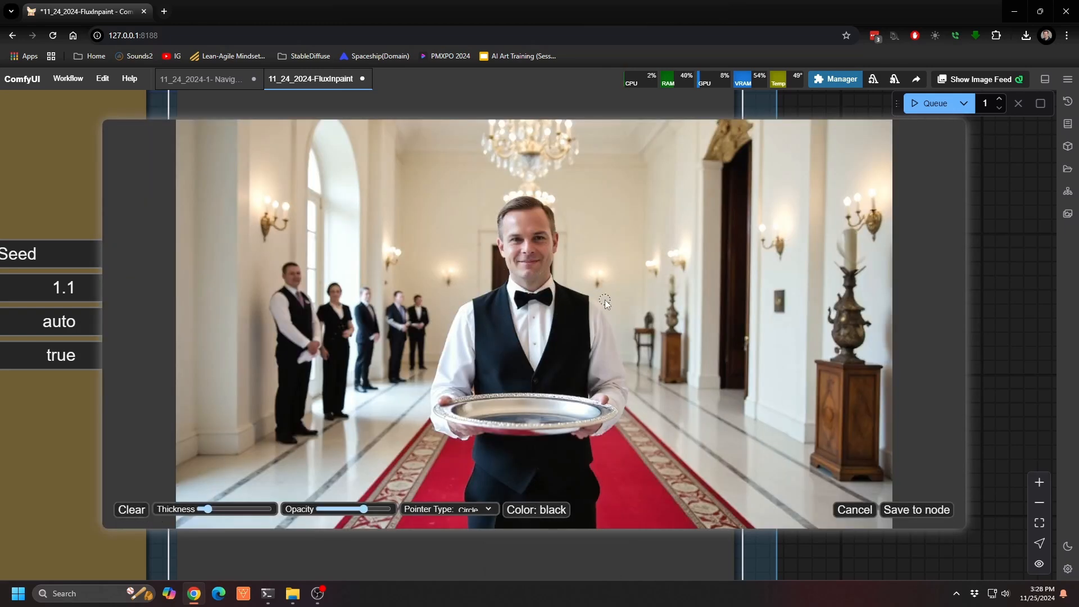
{"action": "left_click", "coordinate": [854, 509]}
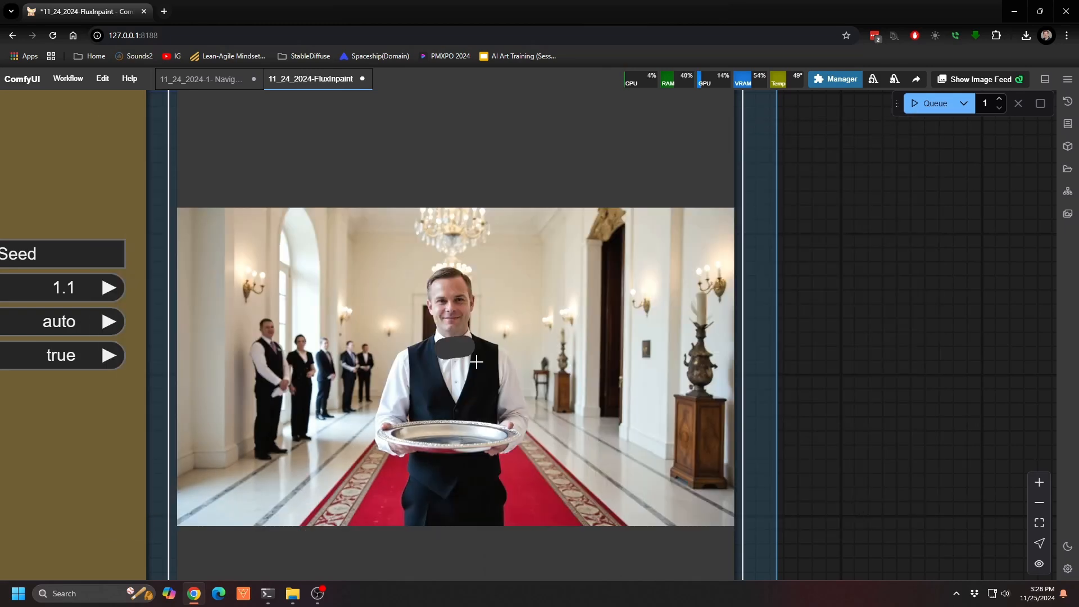
Step: Examine the first inpainting node chain, including the "blue sparkling bow tie" prompt, the diffusion model loader and the KSampler
{"action": "scroll", "coordinate": [477, 376], "scroll_direction": "down", "scroll_amount": 7}
{"action": "left_click_drag", "start_coordinate": [902, 312], "coordinate": [337, 470]}
{"action": "scroll", "coordinate": [338, 471], "scroll_direction": "down", "scroll_amount": 6}
{"action": "left_click_drag", "start_coordinate": [366, 437], "coordinate": [150, 208]}
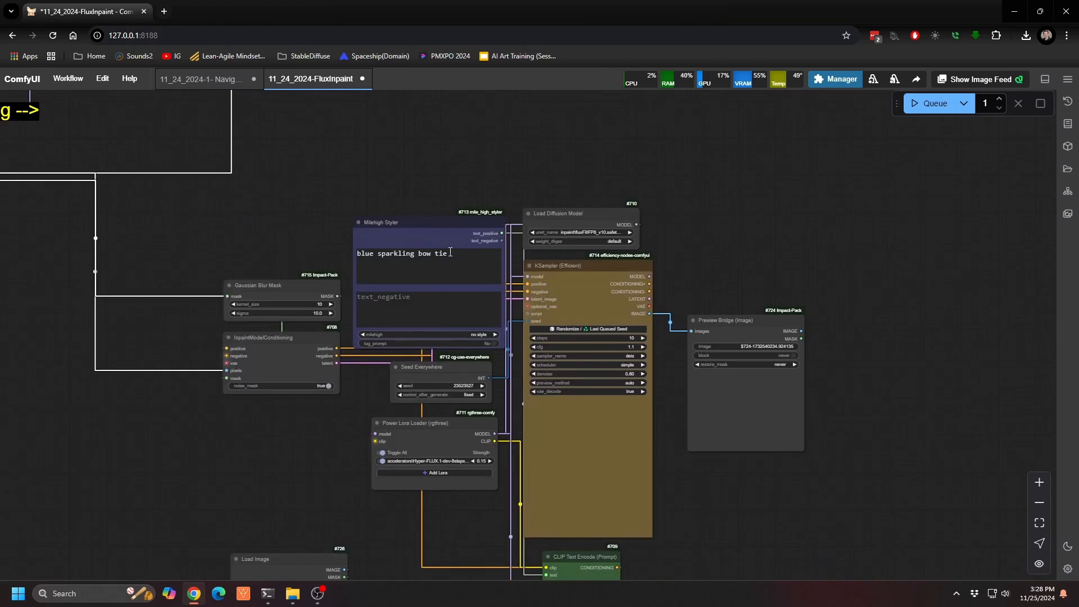
{"action": "scroll", "coordinate": [543, 408], "scroll_direction": "up", "scroll_amount": 6}
{"action": "scroll", "coordinate": [543, 405], "scroll_direction": "down", "scroll_amount": 1}
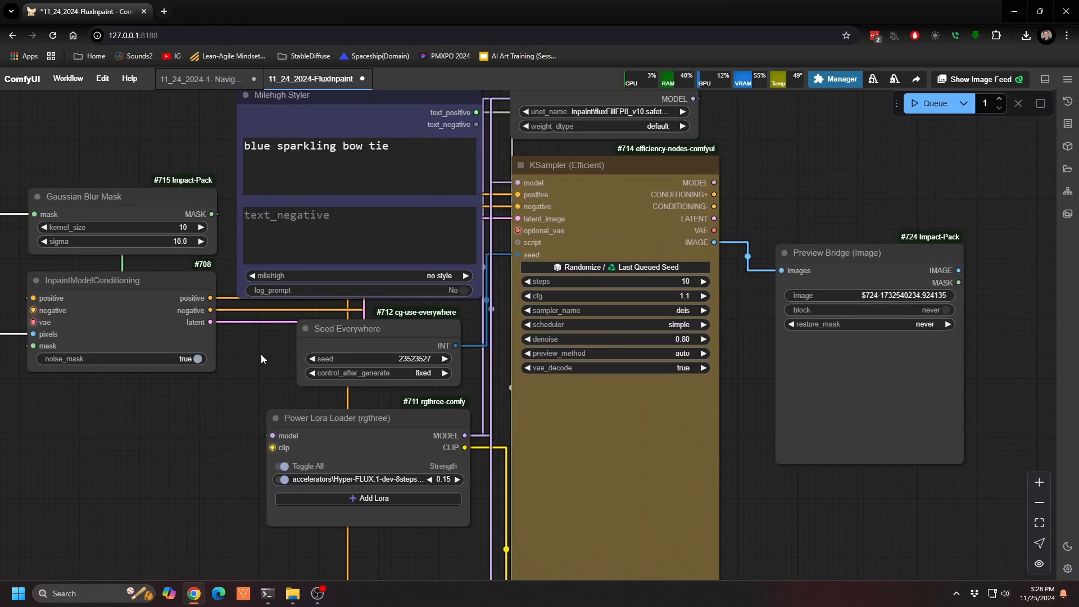
{"action": "left_click_drag", "start_coordinate": [286, 358], "coordinate": [291, 425]}
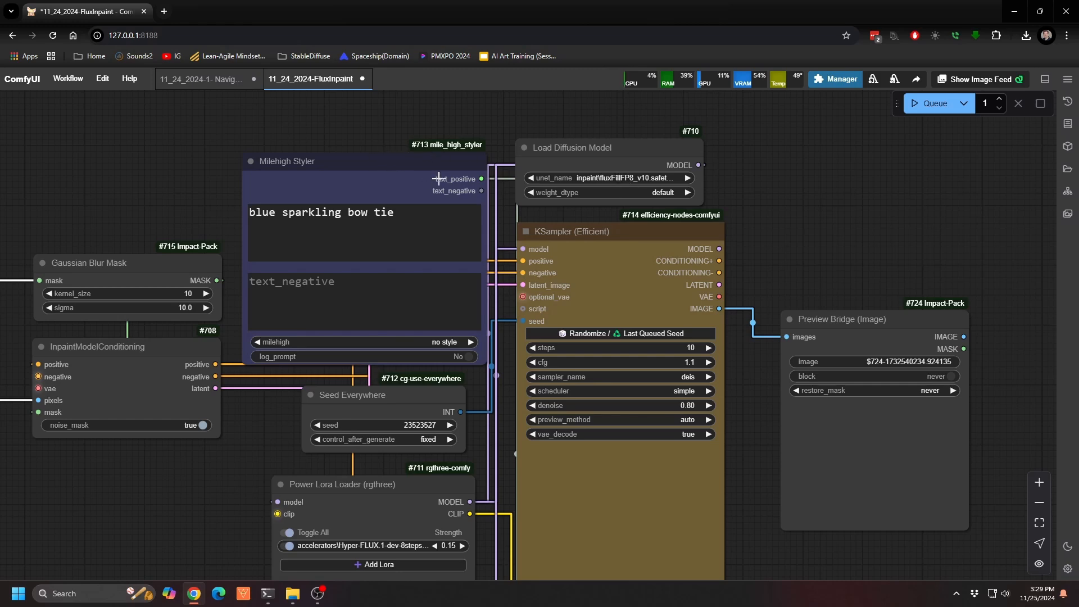
Step: Trace the image and mask links from the first Preview Bridge to the Gaussian Blur Mask and InpaintModelConditioning nodes
{"action": "scroll", "coordinate": [439, 179], "scroll_direction": "down", "scroll_amount": 10}
{"action": "left_click_drag", "start_coordinate": [194, 276], "coordinate": [500, 356]}
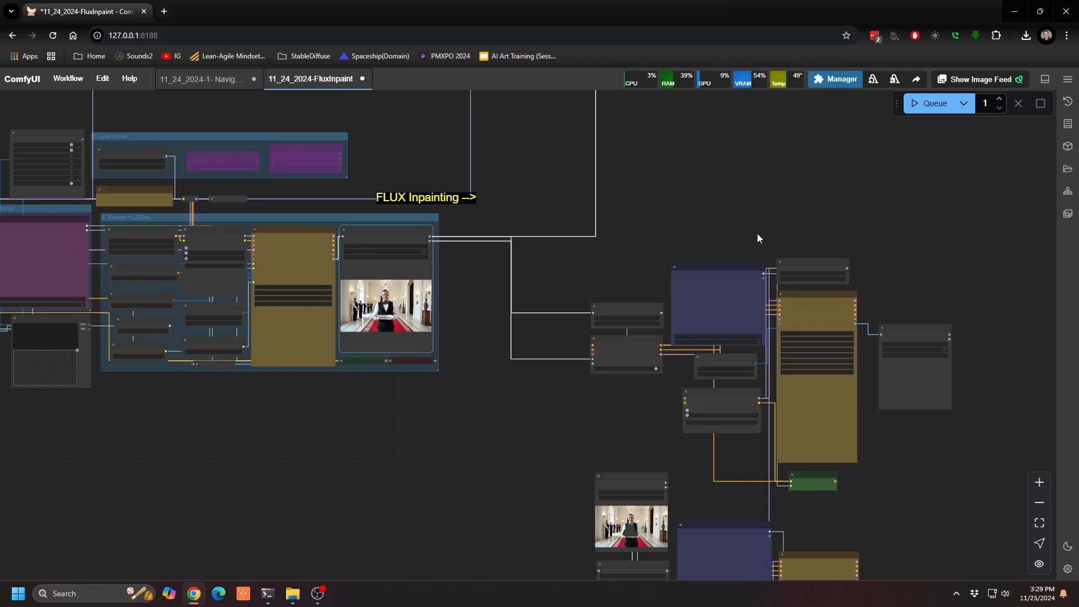
{"action": "left_click_drag", "start_coordinate": [757, 234], "coordinate": [545, 114]}
{"action": "scroll", "coordinate": [541, 137], "scroll_direction": "up", "scroll_amount": 8}
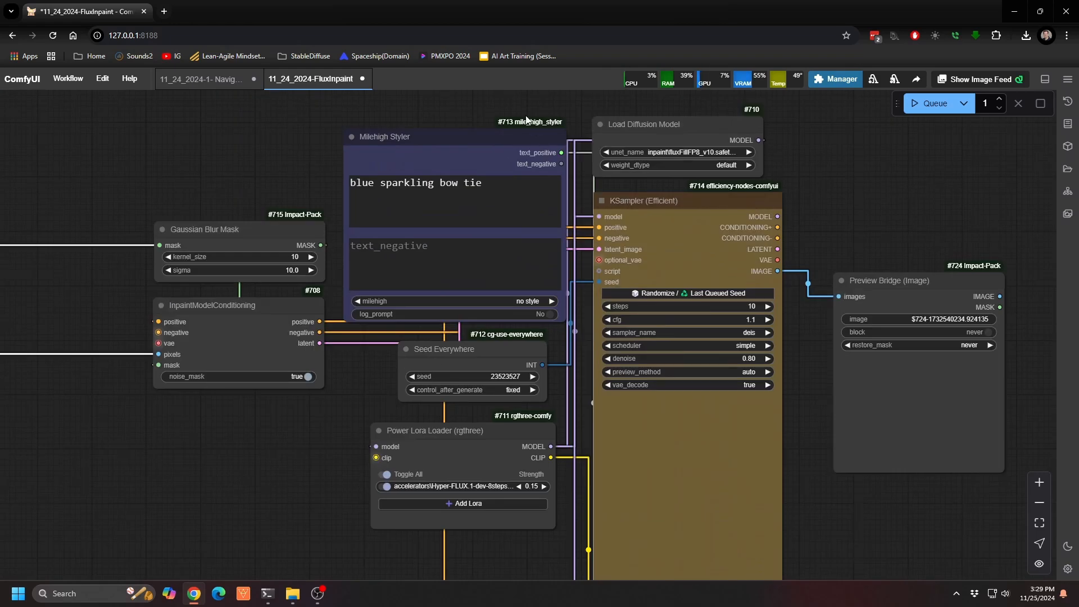
{"action": "left_click_drag", "start_coordinate": [466, 103], "coordinate": [1056, 220]}
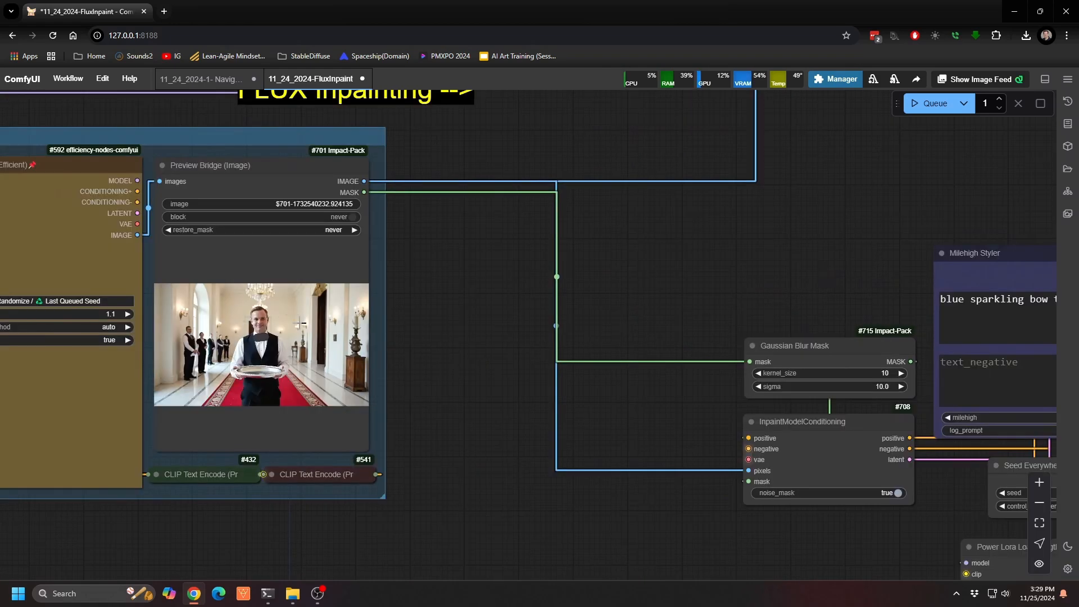
{"action": "left_click_drag", "start_coordinate": [646, 270], "coordinate": [255, 203]}
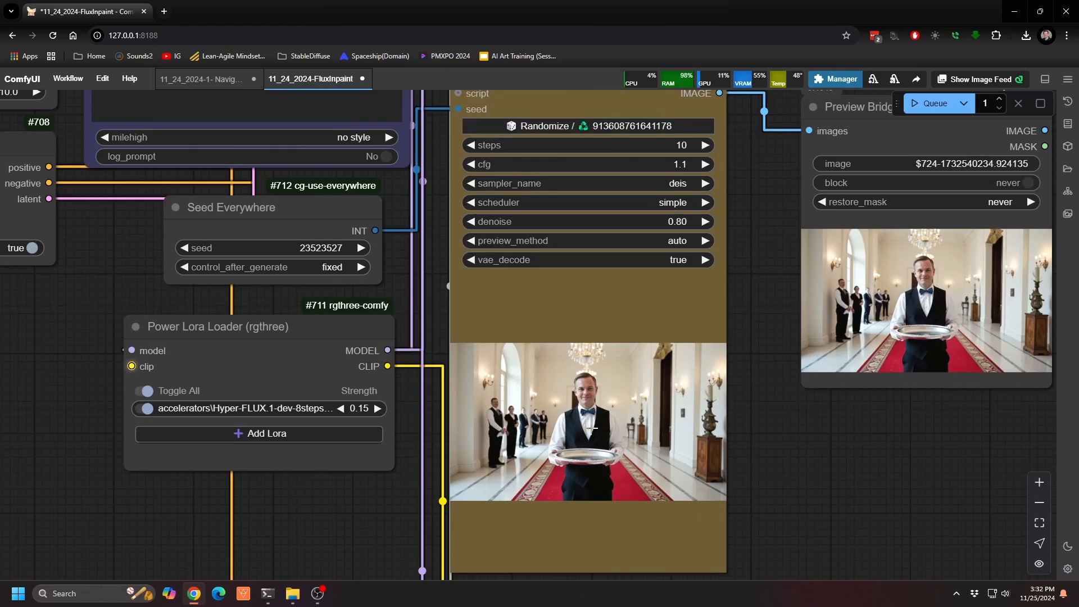
Step: Inspect the inpainted bow tie up close in the output image of the first inpainting KSampler
{"action": "scroll", "coordinate": [591, 428], "scroll_direction": "up", "scroll_amount": 15}
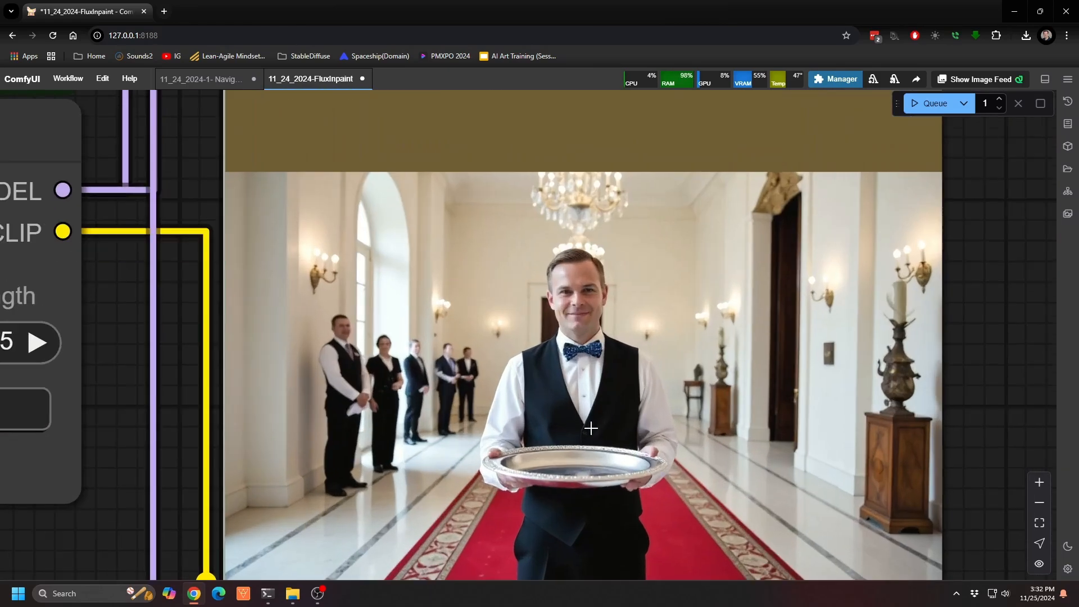
{"action": "scroll", "coordinate": [585, 403], "scroll_direction": "down", "scroll_amount": 2}
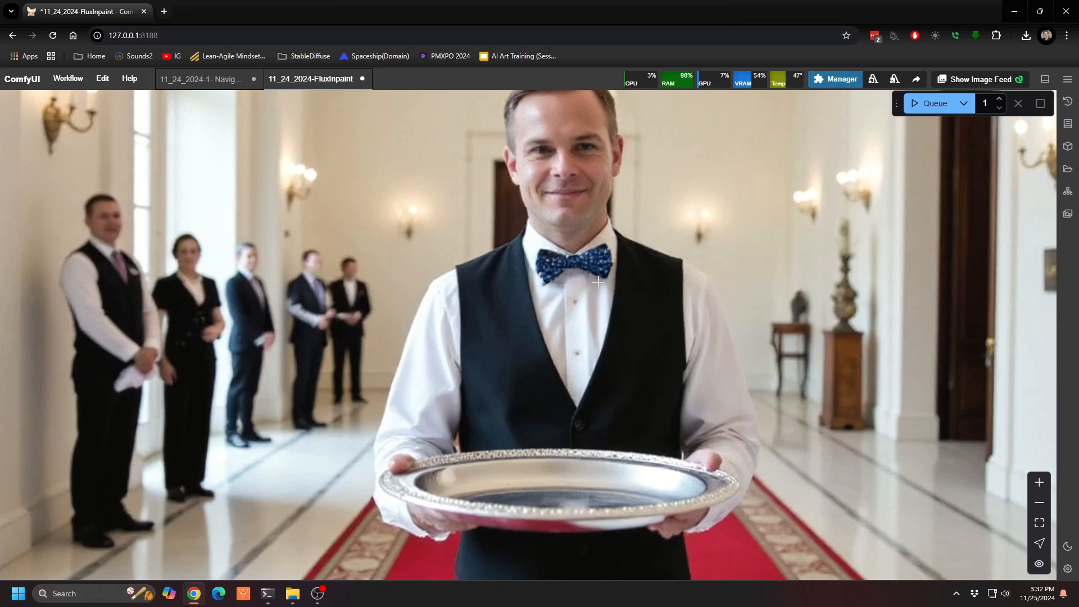
{"action": "scroll", "coordinate": [597, 281], "scroll_direction": "down", "scroll_amount": 6}
{"action": "left_click_drag", "start_coordinate": [489, 482], "coordinate": [538, 568]}
{"action": "scroll", "coordinate": [537, 563], "scroll_direction": "down", "scroll_amount": 3}
Step: Review the Gaussian Blur Mask settings, the InpaintModelConditioning inputs and the KSampler settings of the bow tie inpaint
{"action": "left_click_drag", "start_coordinate": [302, 461], "coordinate": [532, 552]}
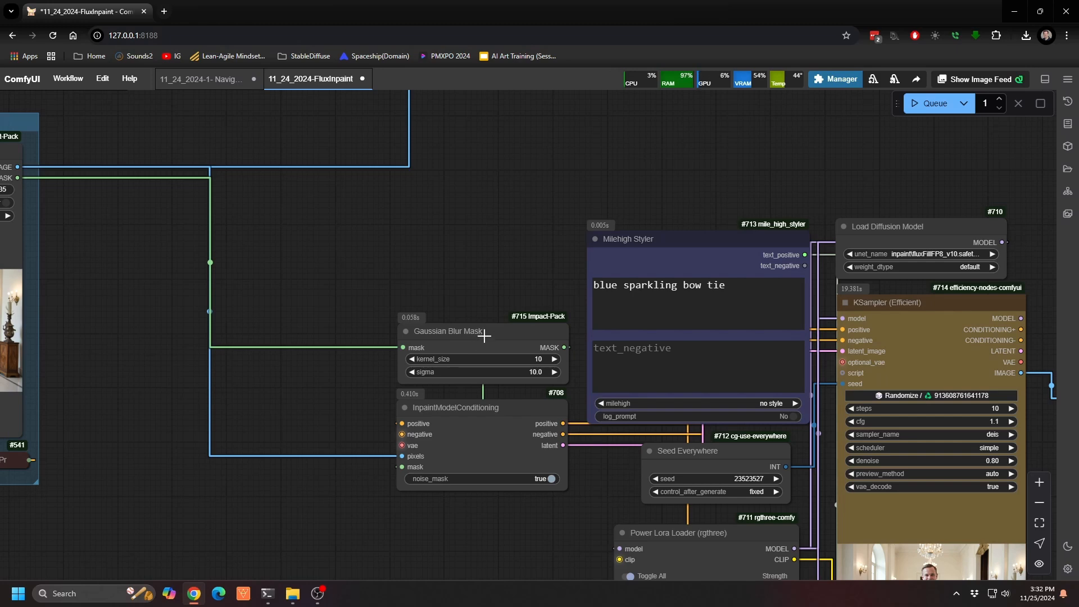
{"action": "left_click_drag", "start_coordinate": [588, 480], "coordinate": [555, 429]}
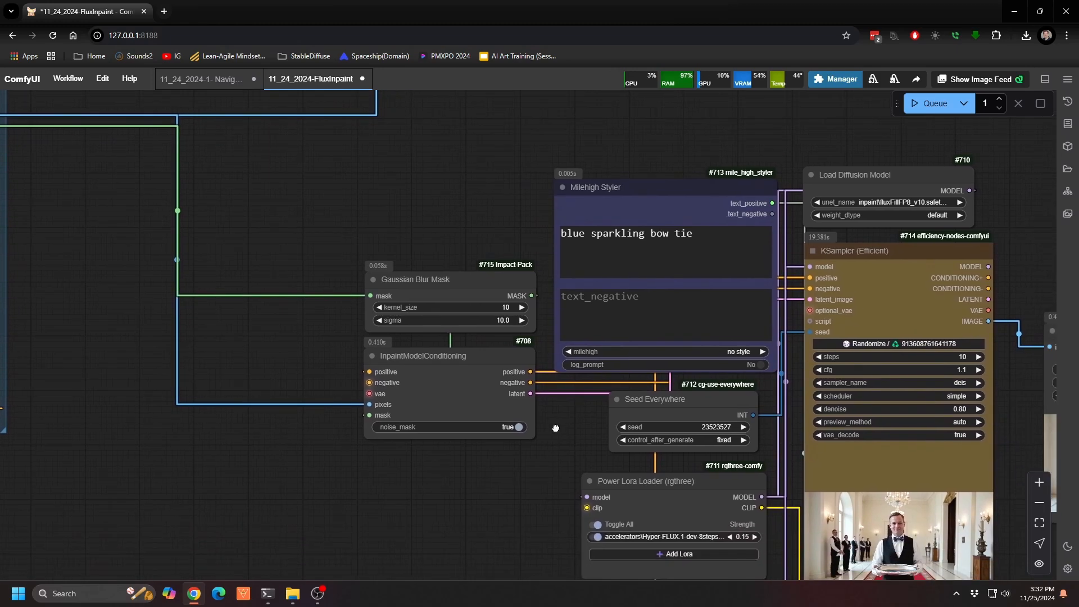
{"action": "scroll", "coordinate": [496, 414], "scroll_direction": "up", "scroll_amount": 2}
{"action": "left_click", "coordinate": [338, 325]}
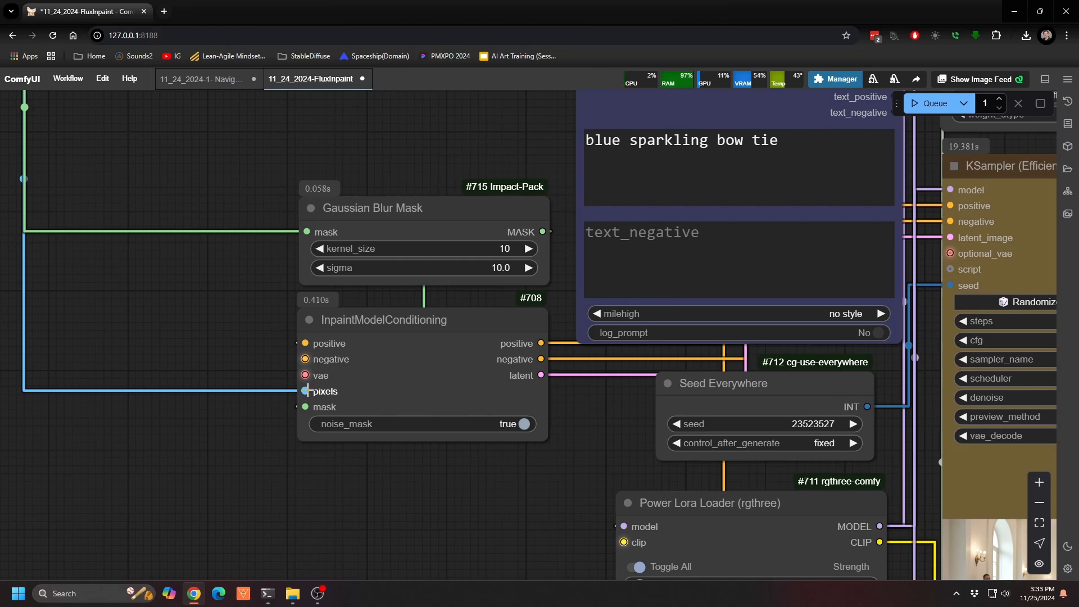
{"action": "left_click_drag", "start_coordinate": [588, 447], "coordinate": [292, 431]}
{"action": "scroll", "coordinate": [393, 426], "scroll_direction": "down", "scroll_amount": 3}
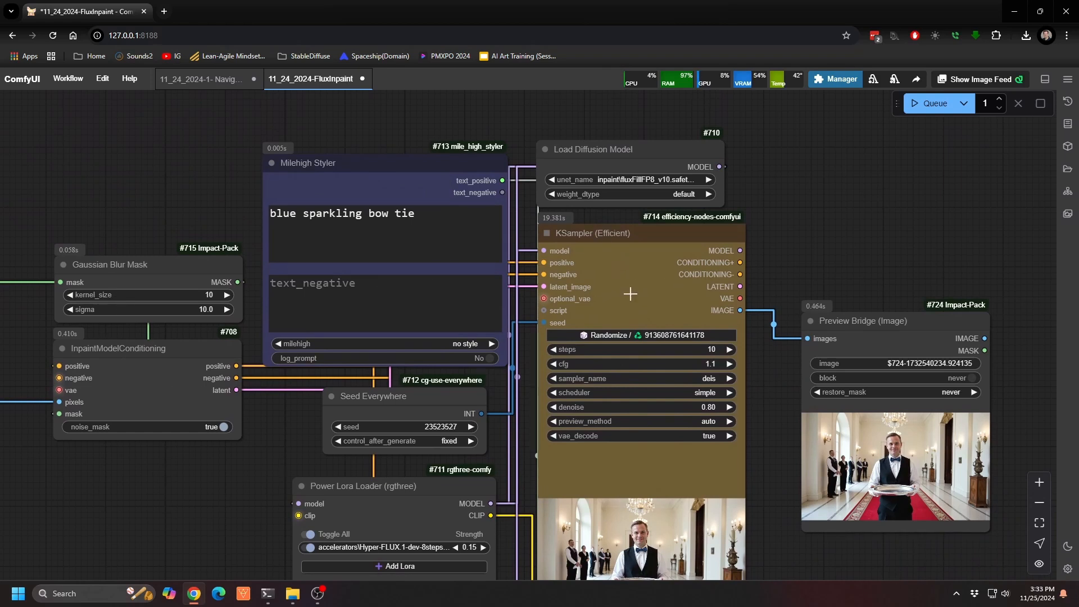
{"action": "left_click_drag", "start_coordinate": [525, 258], "coordinate": [485, 234]}
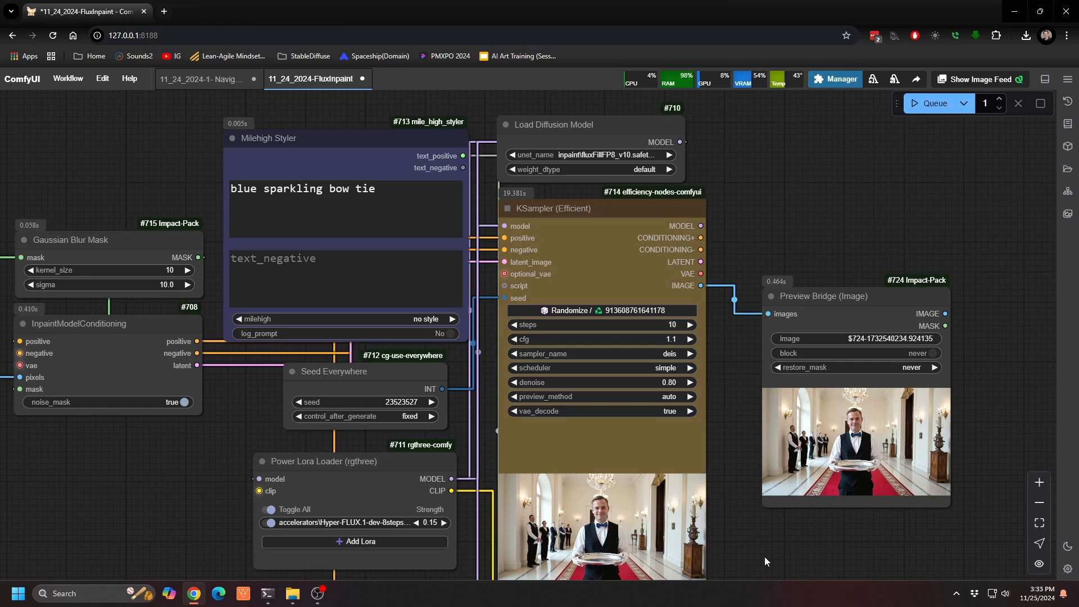
Step: Mask the silver platter and the area just above it in the bow tie result's Preview Bridge and save the mask to the node
{"action": "left_click_drag", "start_coordinate": [764, 557], "coordinate": [666, 485]}
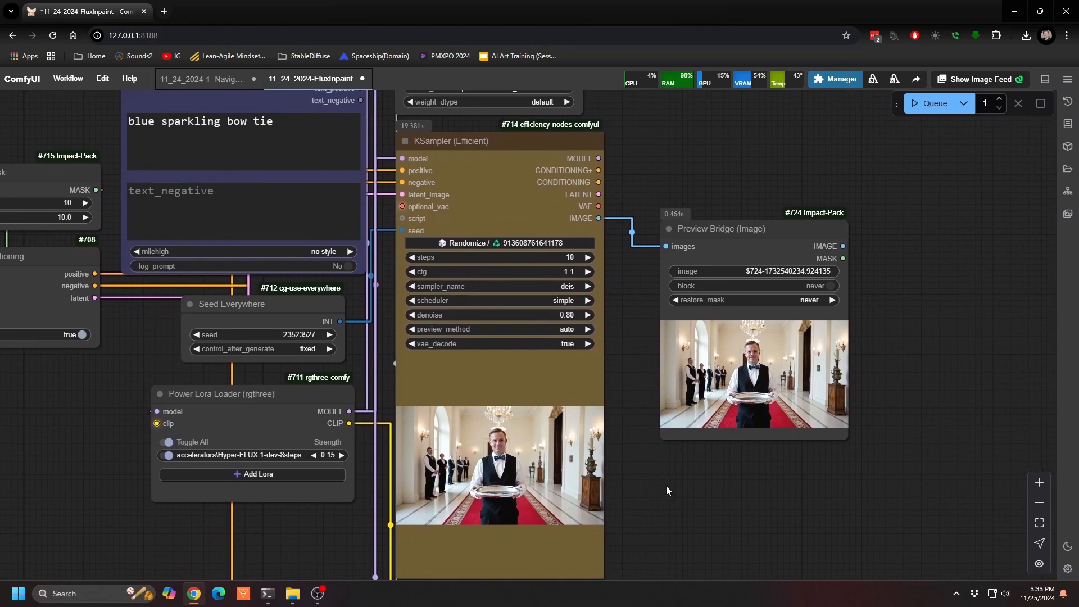
{"action": "scroll", "coordinate": [820, 345], "scroll_direction": "up", "scroll_amount": 12}
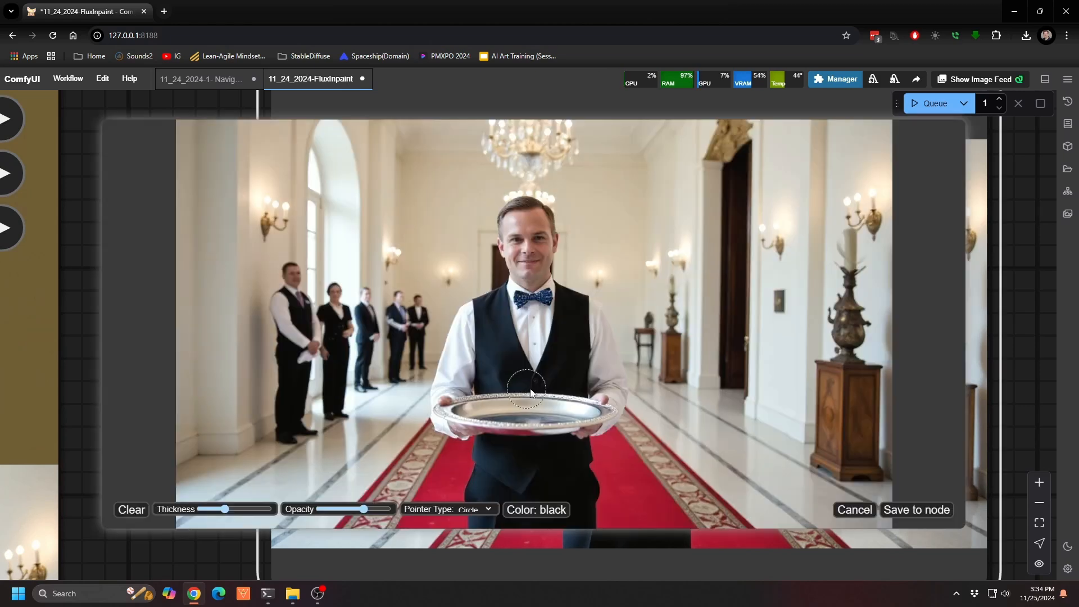
{"action": "left_click_drag", "start_coordinate": [522, 387], "coordinate": [550, 399]}
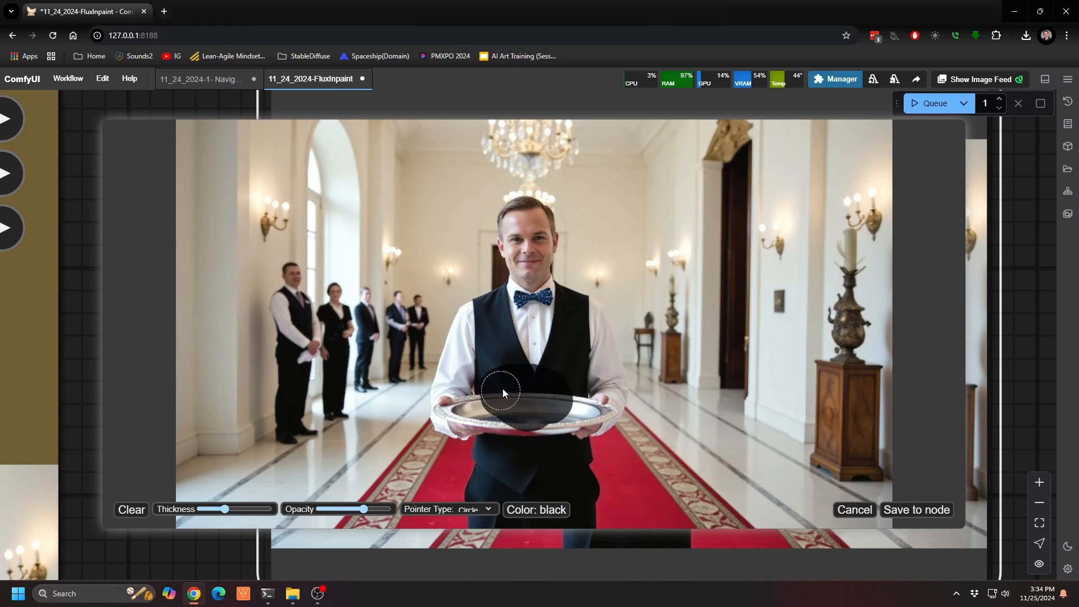
{"action": "left_click_drag", "start_coordinate": [472, 403], "coordinate": [560, 396]}
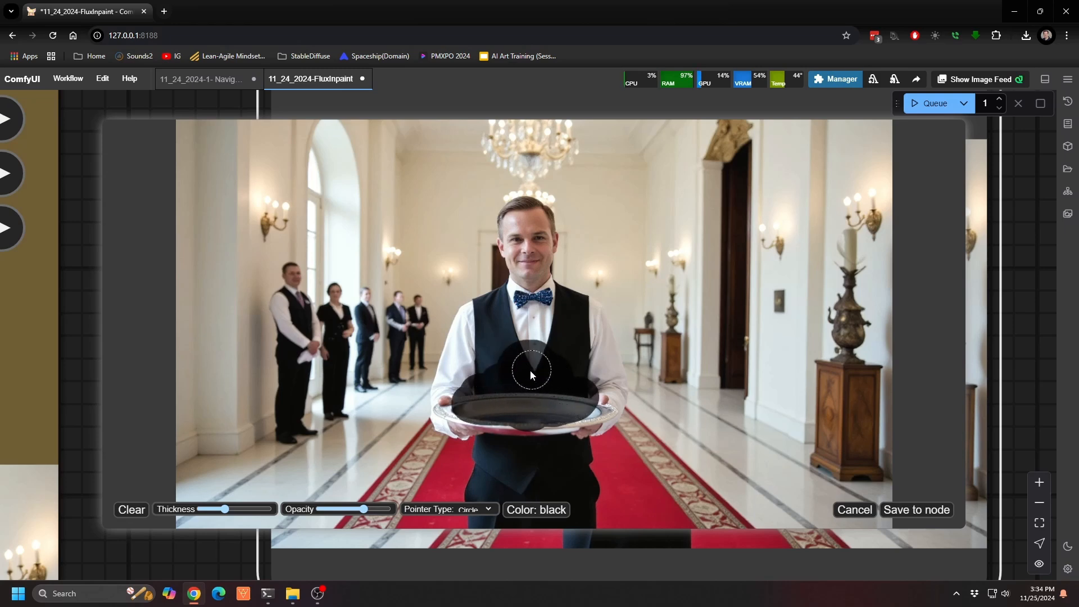
{"action": "left_click", "coordinate": [915, 509]}
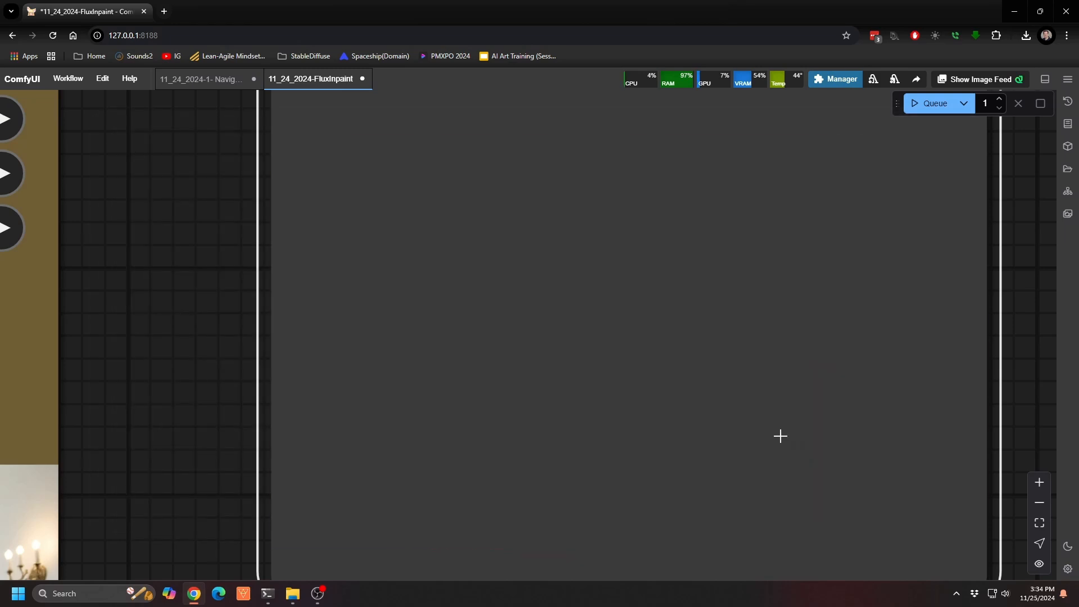
Step: Examine the masked Preview Bridge, and the Load Image node and gourmet cake prompt in the second inpainting chain
{"action": "scroll", "coordinate": [752, 414], "scroll_direction": "down", "scroll_amount": 10}
{"action": "left_click_drag", "start_coordinate": [832, 505], "coordinate": [750, 279]}
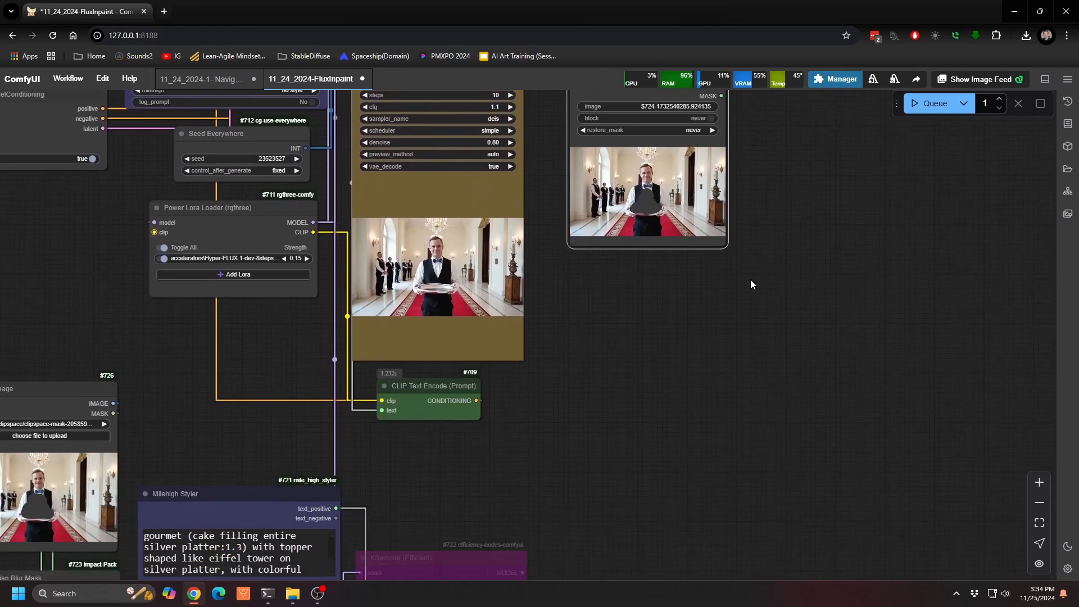
{"action": "left_click_drag", "start_coordinate": [744, 386], "coordinate": [910, 400]}
{"action": "scroll", "coordinate": [723, 396], "scroll_direction": "down", "scroll_amount": 5}
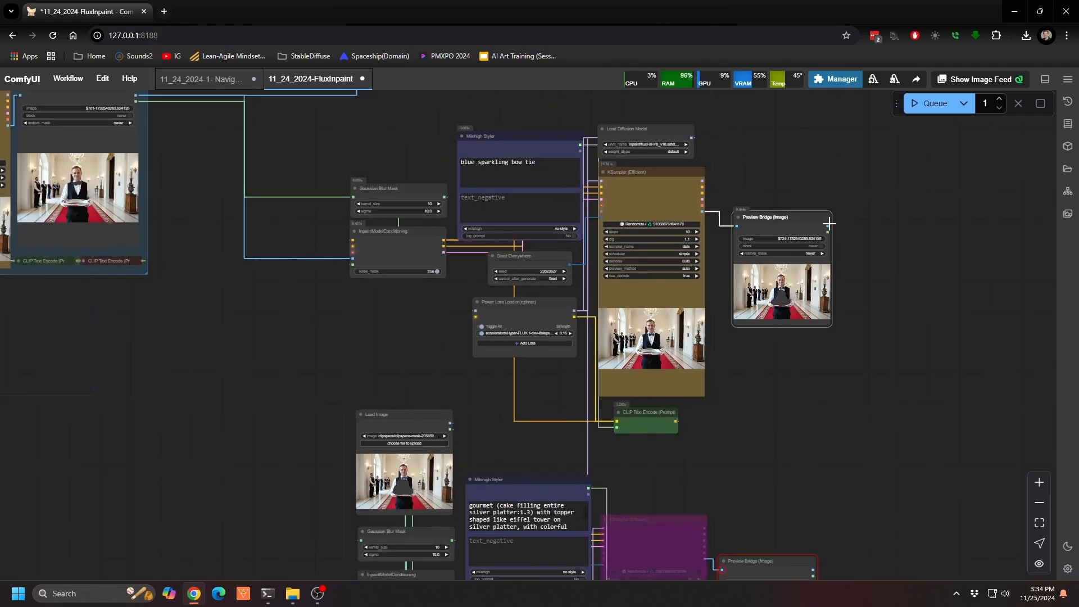
{"action": "scroll", "coordinate": [703, 129], "scroll_direction": "up", "scroll_amount": 8}
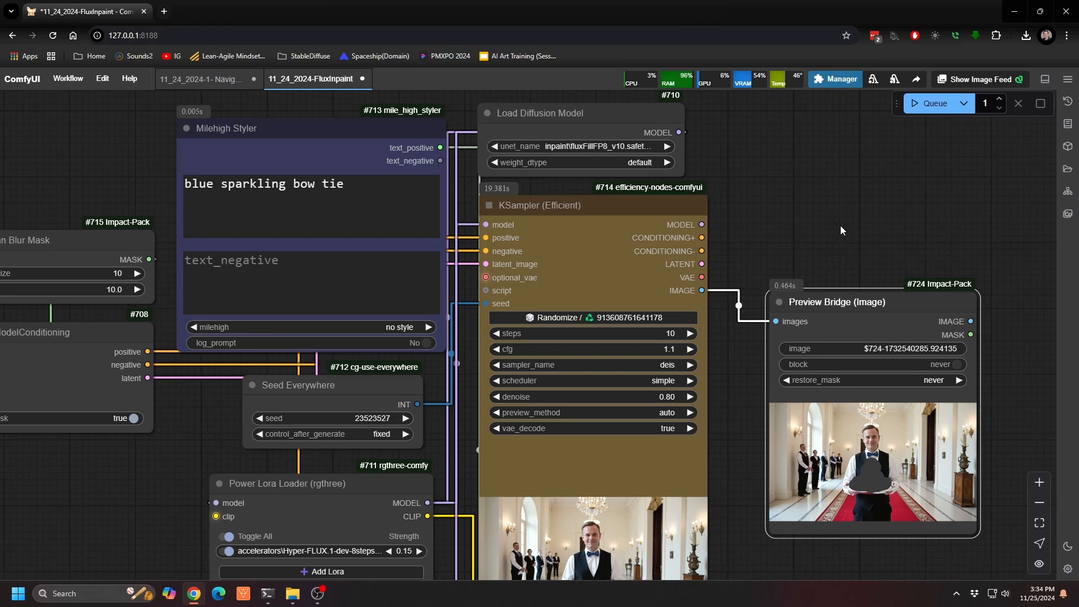
{"action": "left_click_drag", "start_coordinate": [1002, 430], "coordinate": [844, 231]}
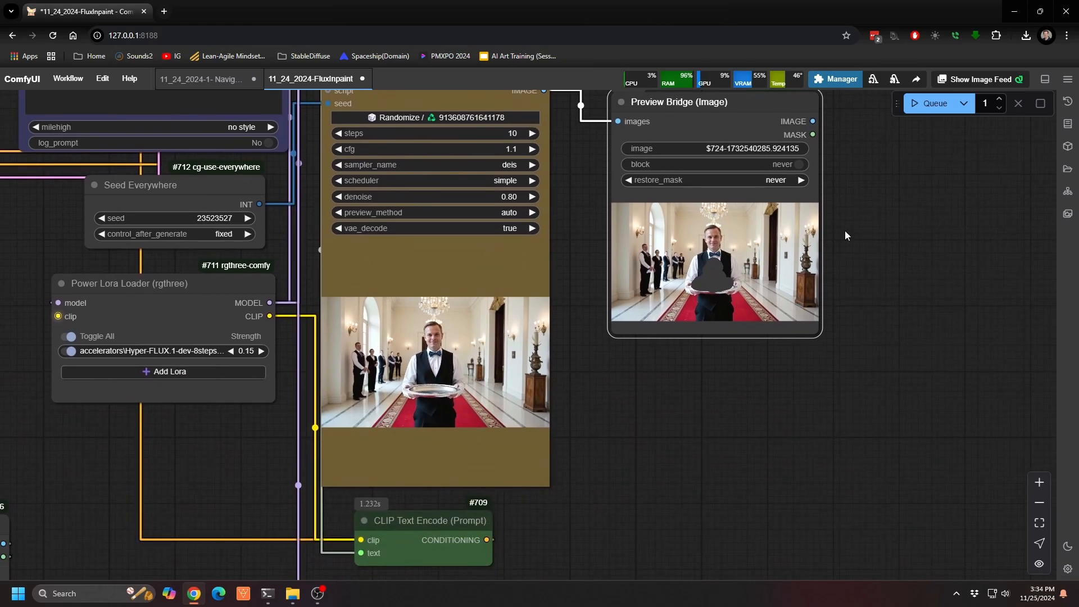
{"action": "scroll", "coordinate": [845, 231], "scroll_direction": "down", "scroll_amount": 5}
{"action": "left_click_drag", "start_coordinate": [830, 401], "coordinate": [979, 259]}
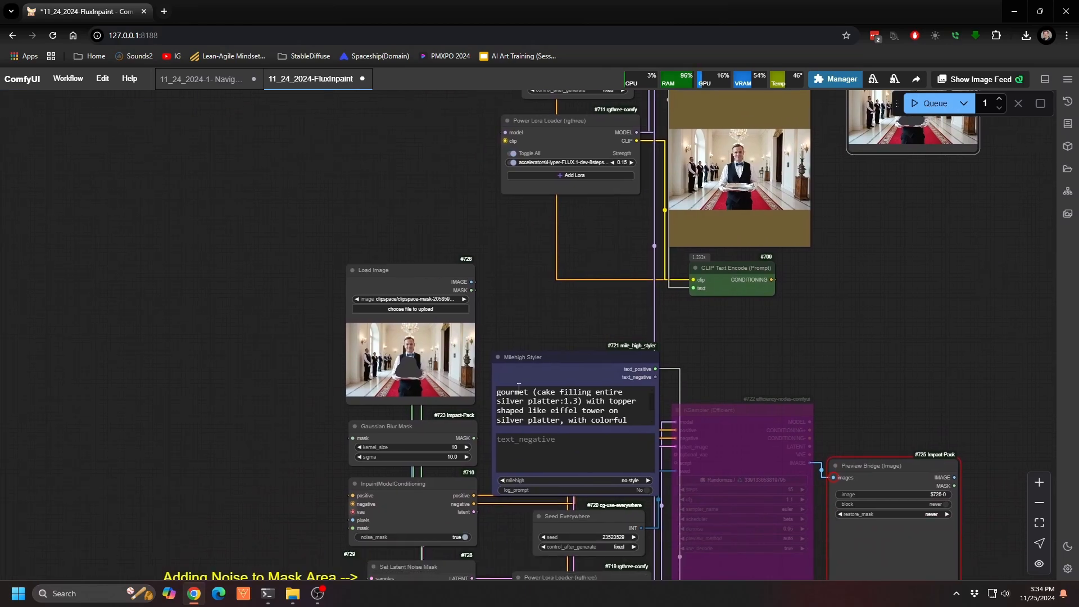
{"action": "scroll", "coordinate": [479, 353], "scroll_direction": "up", "scroll_amount": 9}
{"action": "left_click_drag", "start_coordinate": [521, 280], "coordinate": [706, 210]}
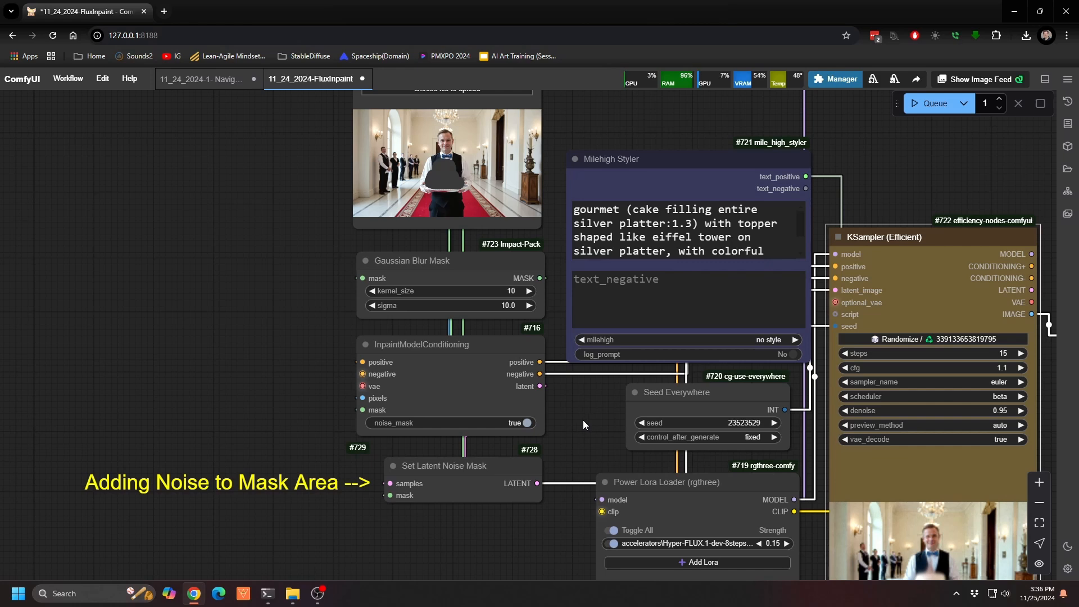
Step: Review the second inpainting KSampler's settings and inspect its cake output image up close
{"action": "left_click_drag", "start_coordinate": [596, 423], "coordinate": [298, 418]}
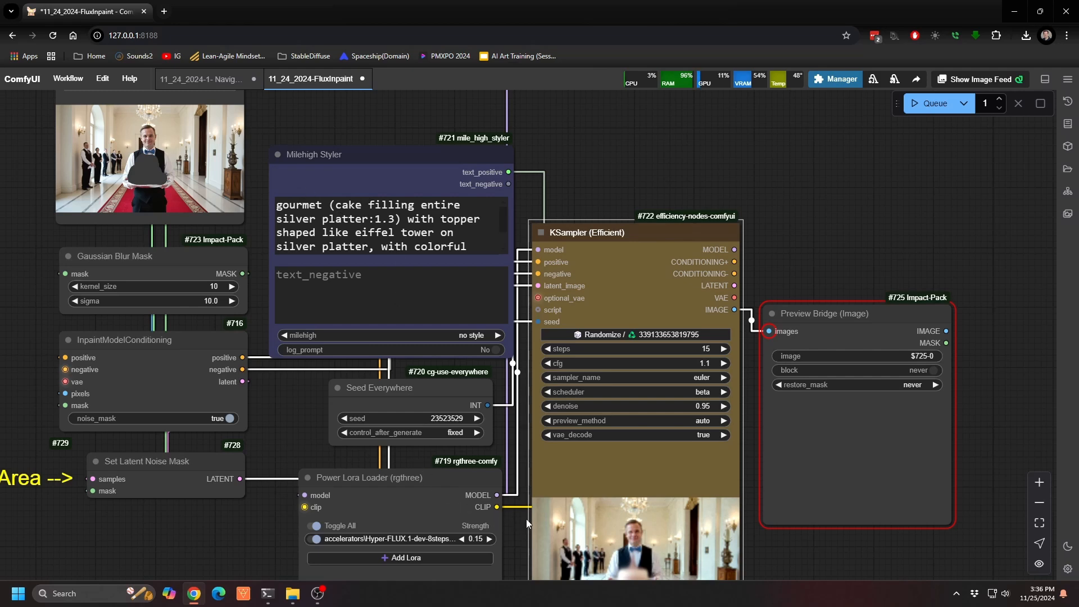
{"action": "scroll", "coordinate": [674, 430], "scroll_direction": "up", "scroll_amount": 9}
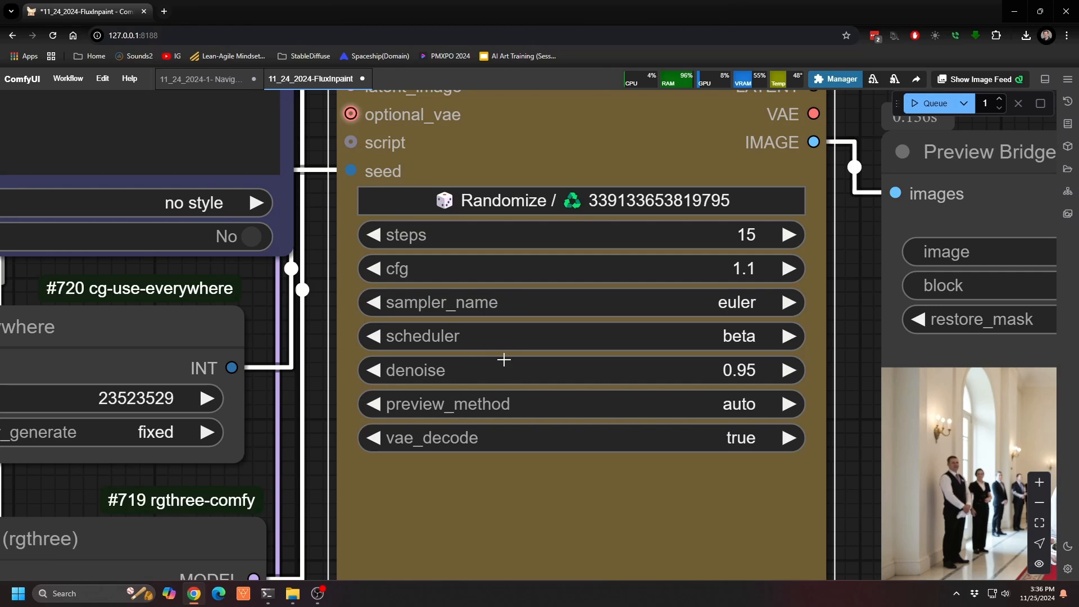
{"action": "scroll", "coordinate": [504, 360], "scroll_direction": "down", "scroll_amount": 10}
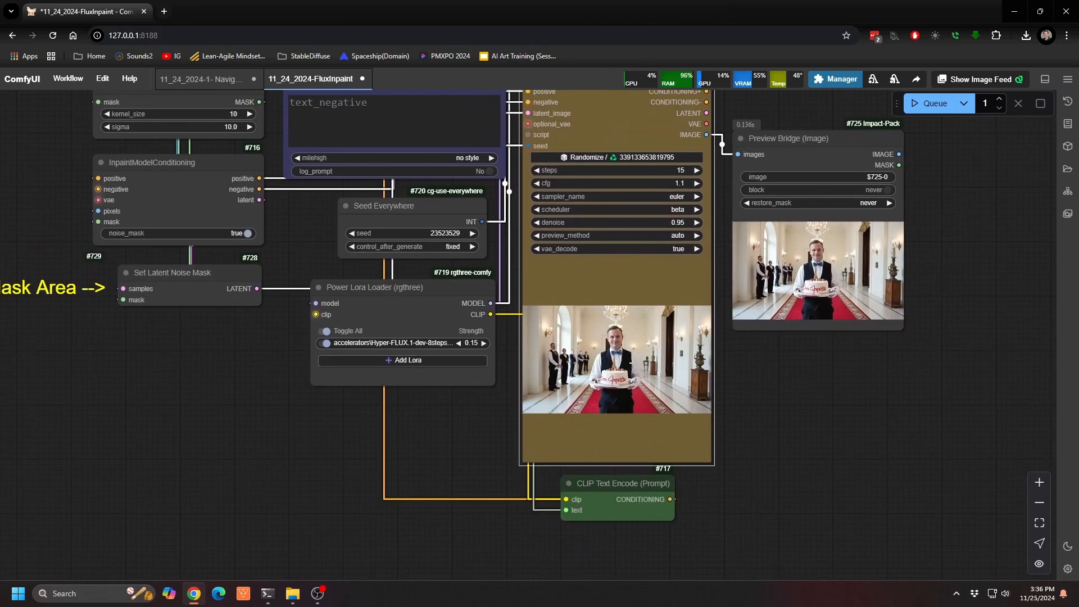
{"action": "scroll", "coordinate": [630, 364], "scroll_direction": "up", "scroll_amount": 15}
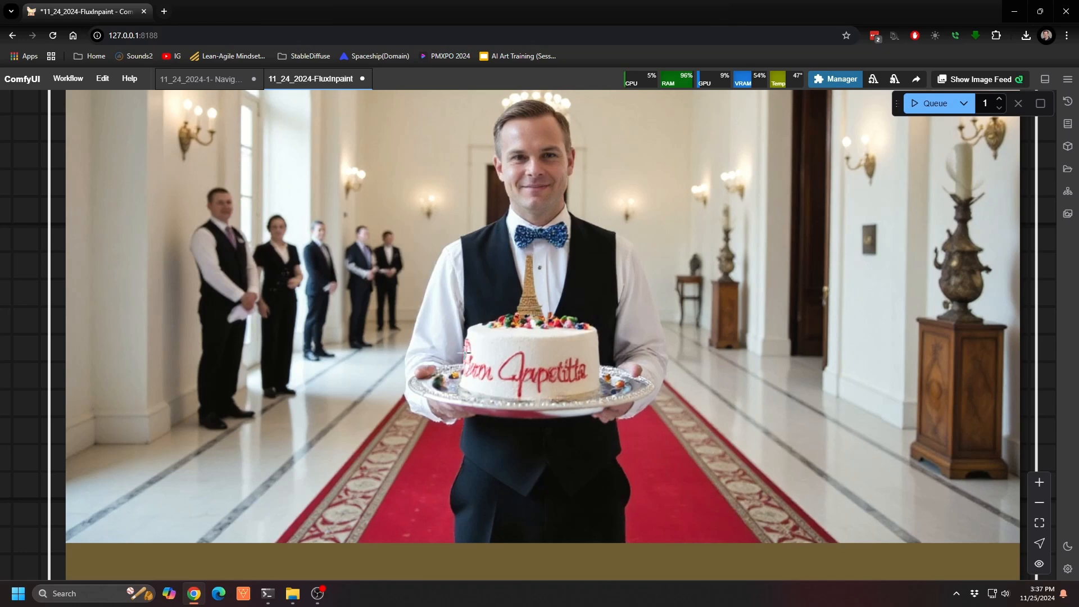
{"action": "scroll", "coordinate": [411, 294], "scroll_direction": "down", "scroll_amount": 5}
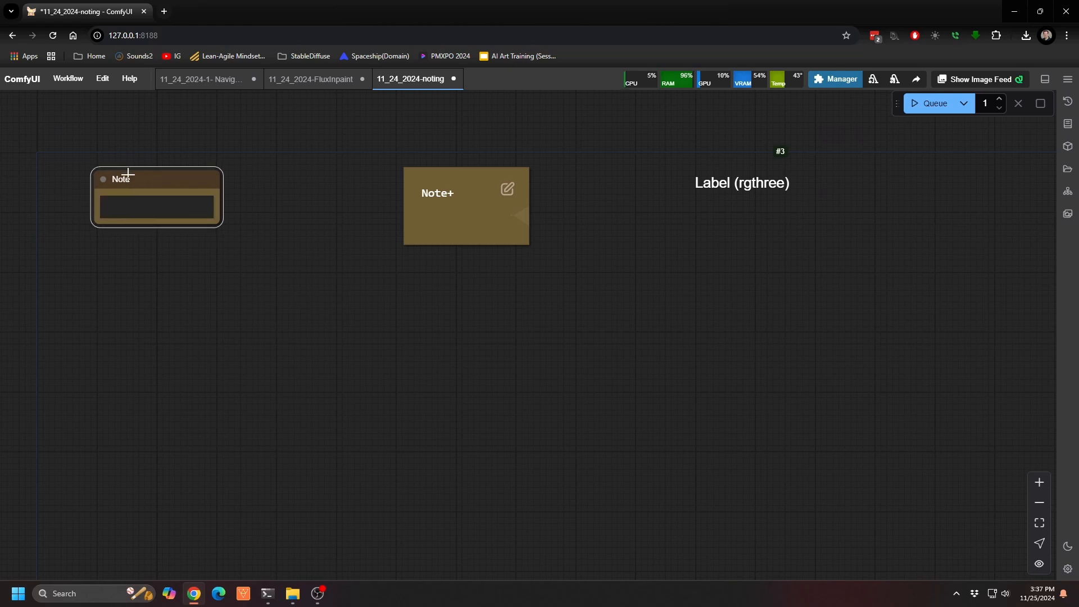
Step: Move and slightly enlarge the Note node, and shift the rgthree Label a little up and to the left
{"action": "left_click_drag", "start_coordinate": [133, 175], "coordinate": [105, 161]}
{"action": "left_click_drag", "start_coordinate": [195, 211], "coordinate": [209, 227]}
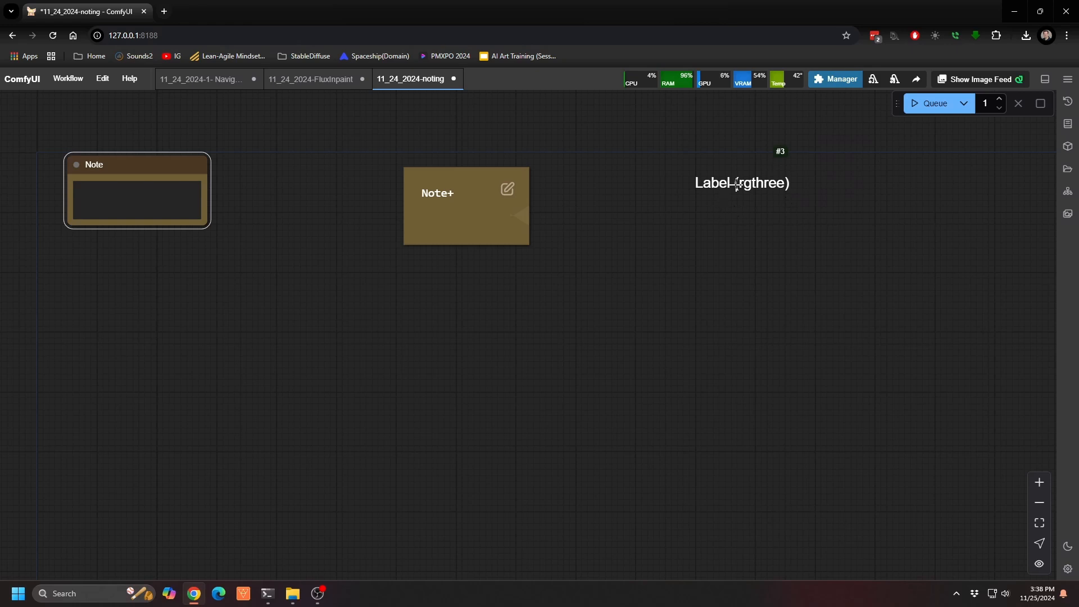
{"action": "left_click_drag", "start_coordinate": [719, 186], "coordinate": [706, 176]}
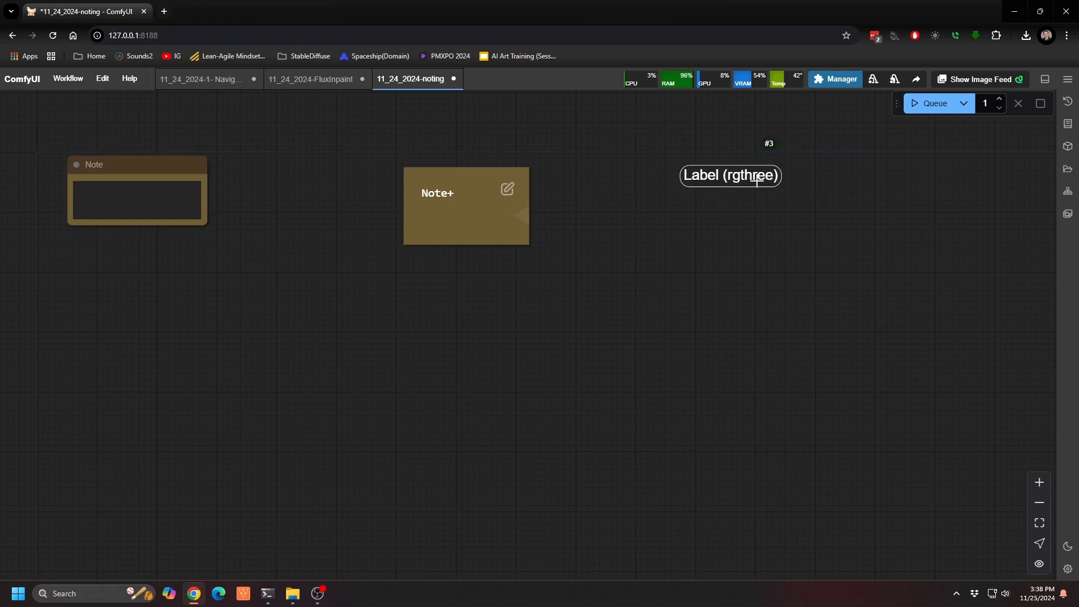
Step: Set the font color of the rgthree Label to #ff0000 in its properties
{"action": "double_click", "coordinate": [713, 178]}
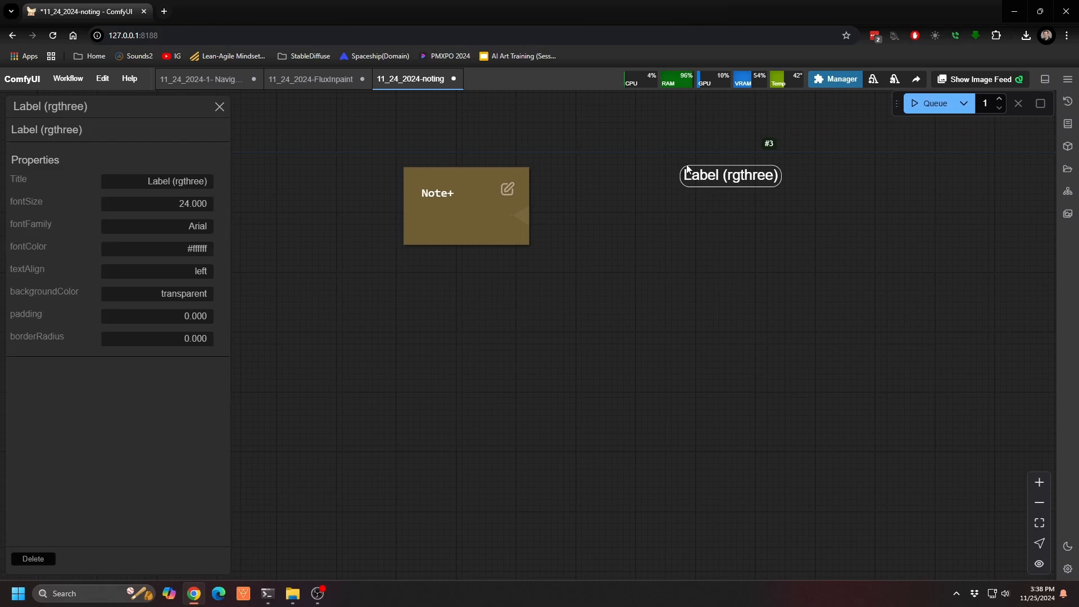
{"action": "left_click", "coordinate": [726, 200]}
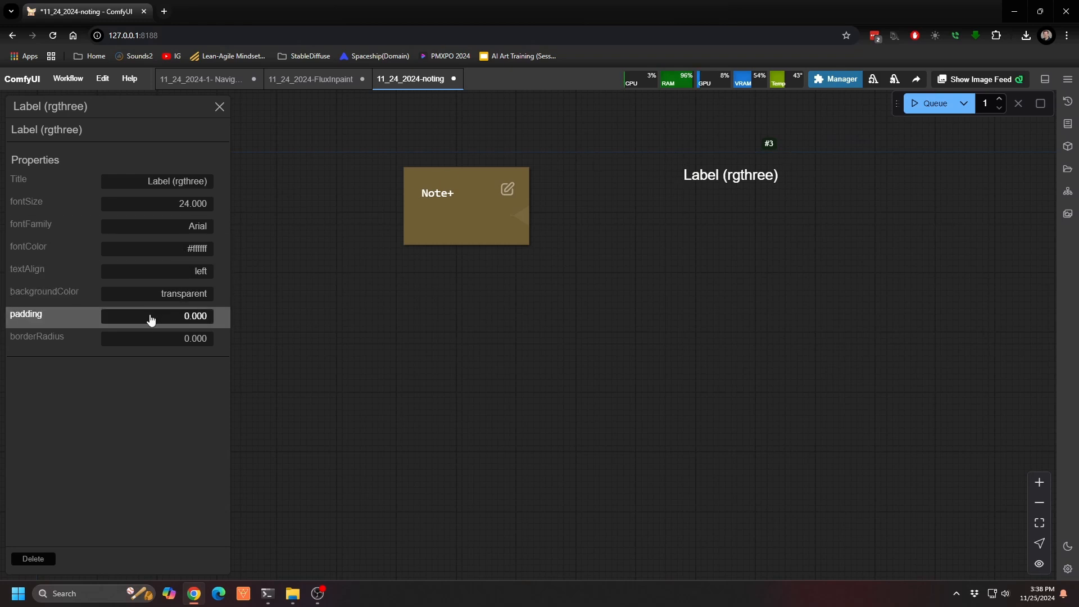
{"action": "left_click", "coordinate": [188, 250]}
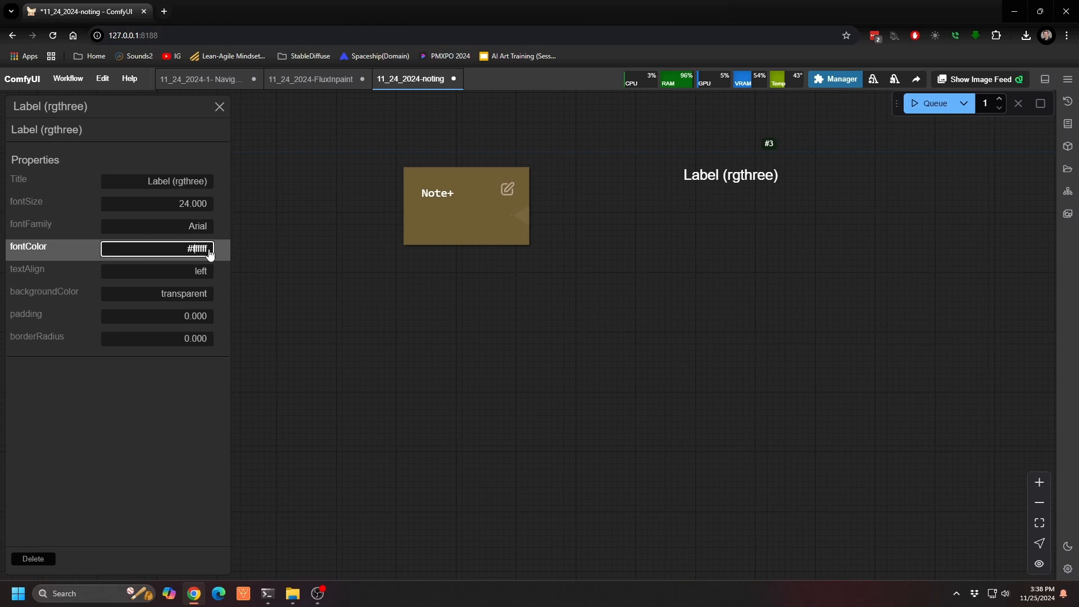
{"action": "key", "text": "BackSpace"}
{"action": "key", "text": "BackSpace"}
{"action": "key", "text": "BackSpace"}
{"action": "key", "text": "BackSpace"}
{"action": "type", "text": "0000"}
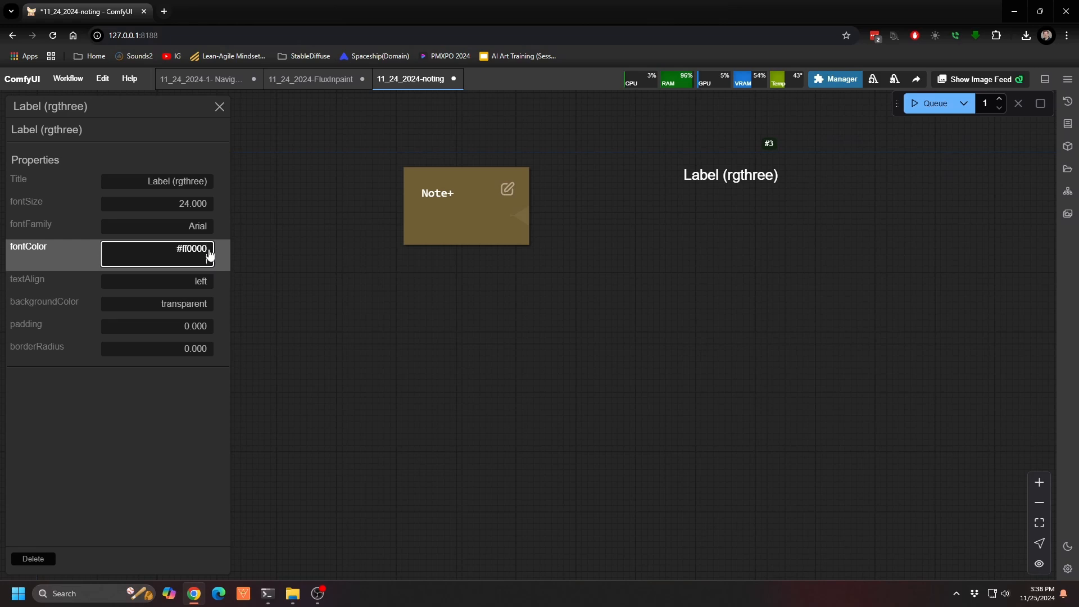
{"action": "left_click", "coordinate": [323, 265]}
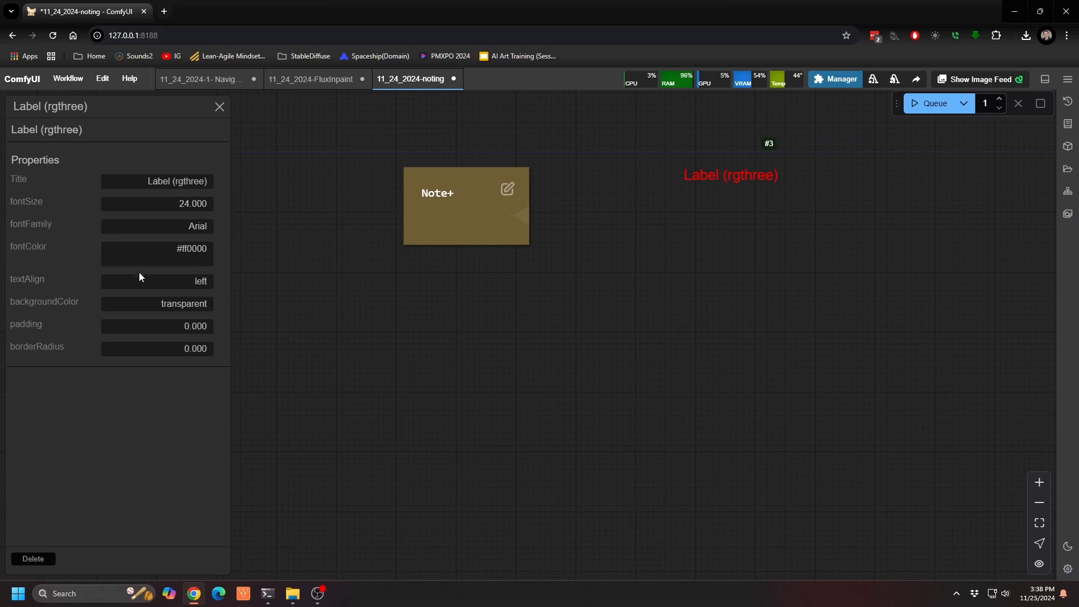
{"action": "left_click", "coordinate": [182, 309]}
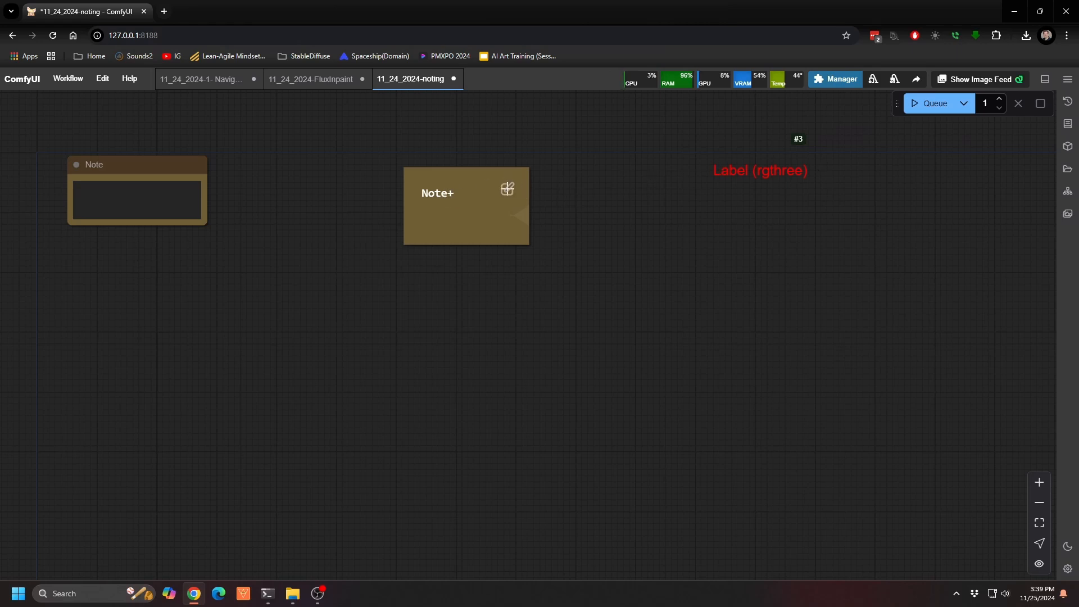
Step: Add the markdown bullets "test" and "test 23" below the Note+ heading, enlarging the node and saving the text
{"action": "left_click", "coordinate": [508, 188]}
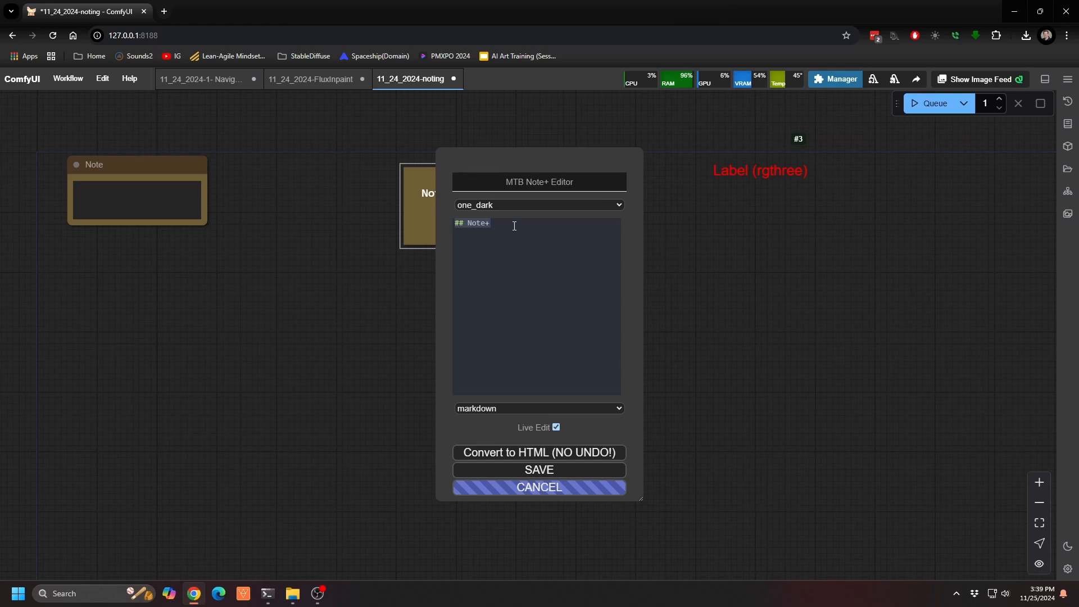
{"action": "left_click_drag", "start_coordinate": [376, 275], "coordinate": [180, 308]}
{"action": "left_click", "coordinate": [590, 254]}
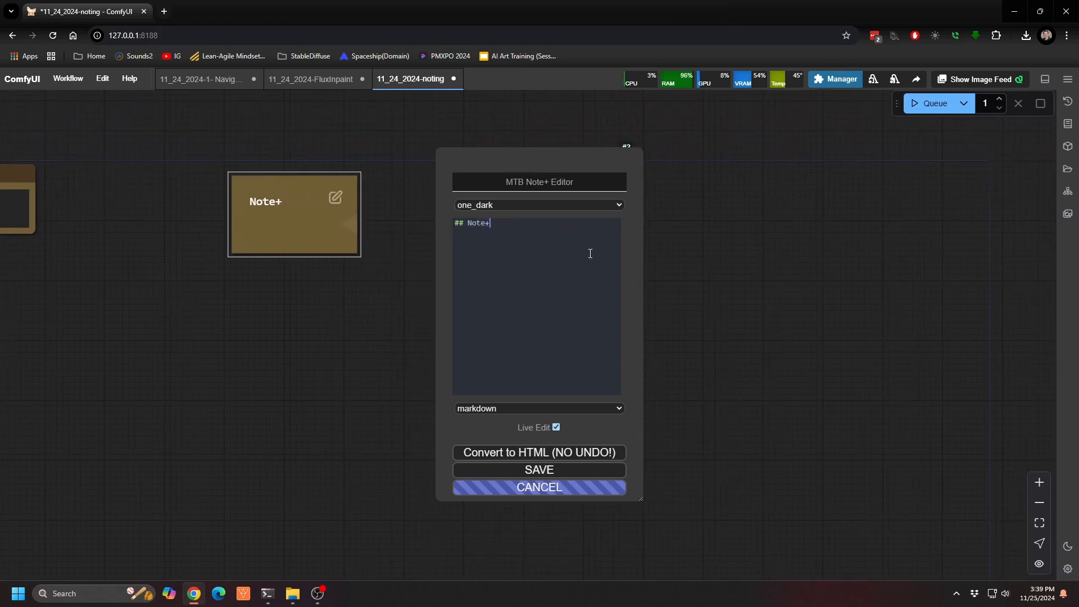
{"action": "type", "text": "*"}
{"action": "type", "text": " test * "}
{"action": "type", "text": "test 23"}
{"action": "left_click", "coordinate": [706, 265]}
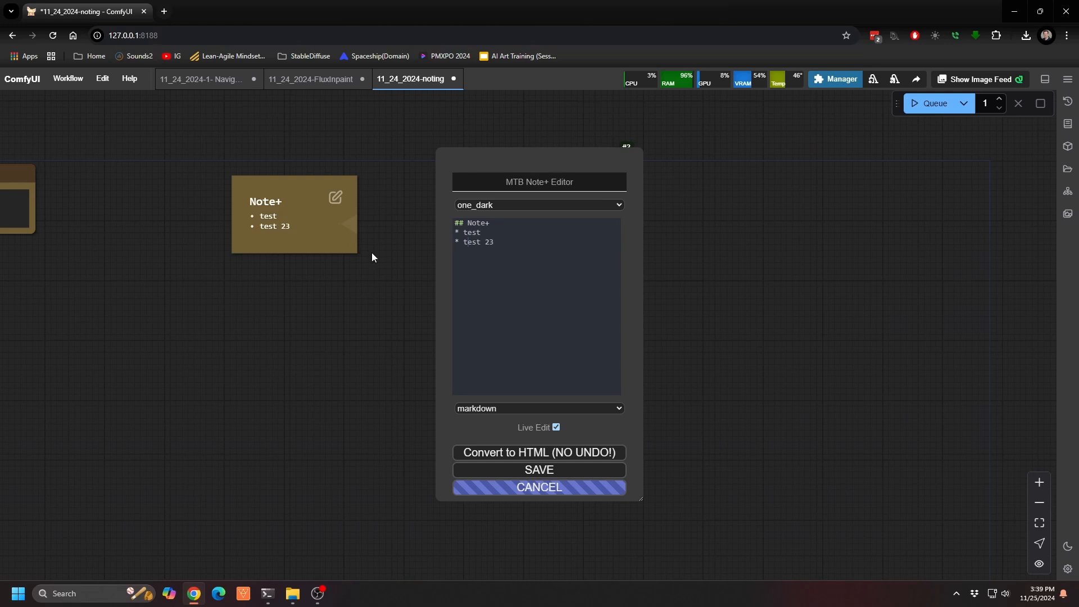
{"action": "left_click_drag", "start_coordinate": [354, 252], "coordinate": [382, 302]}
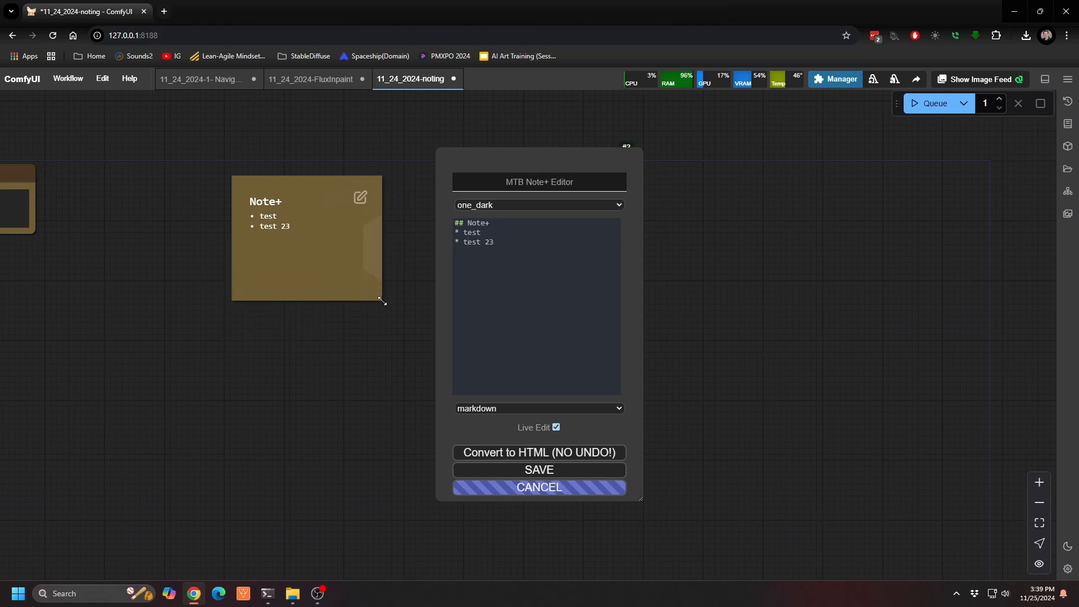
{"action": "left_click", "coordinate": [547, 468]}
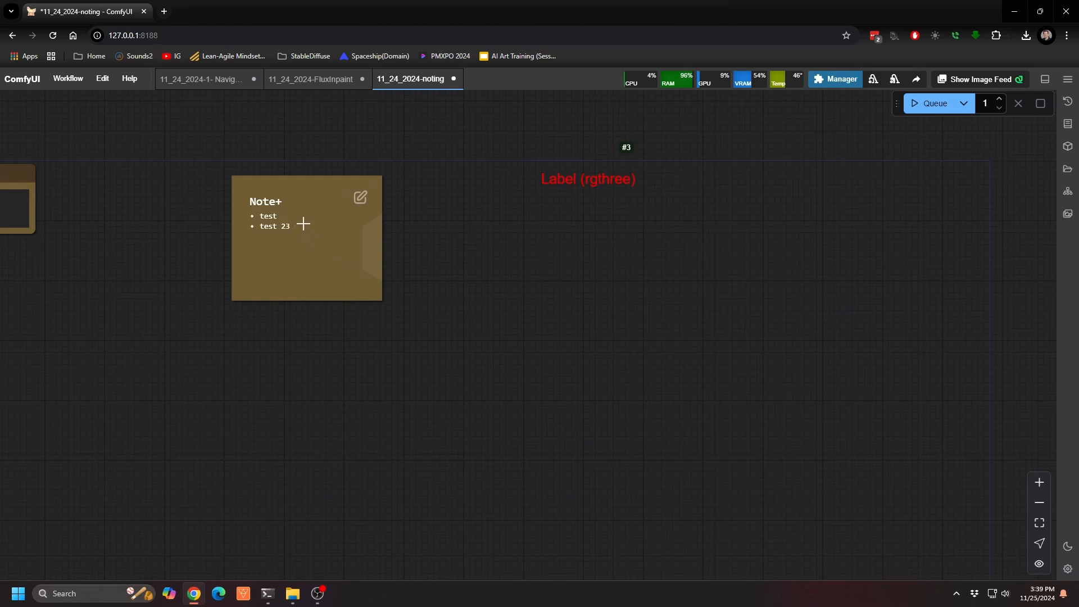
Step: Format the first "test" bullet of the Note+ node as a level-three markdown heading (###) and save the note
{"action": "left_click", "coordinate": [361, 197]}
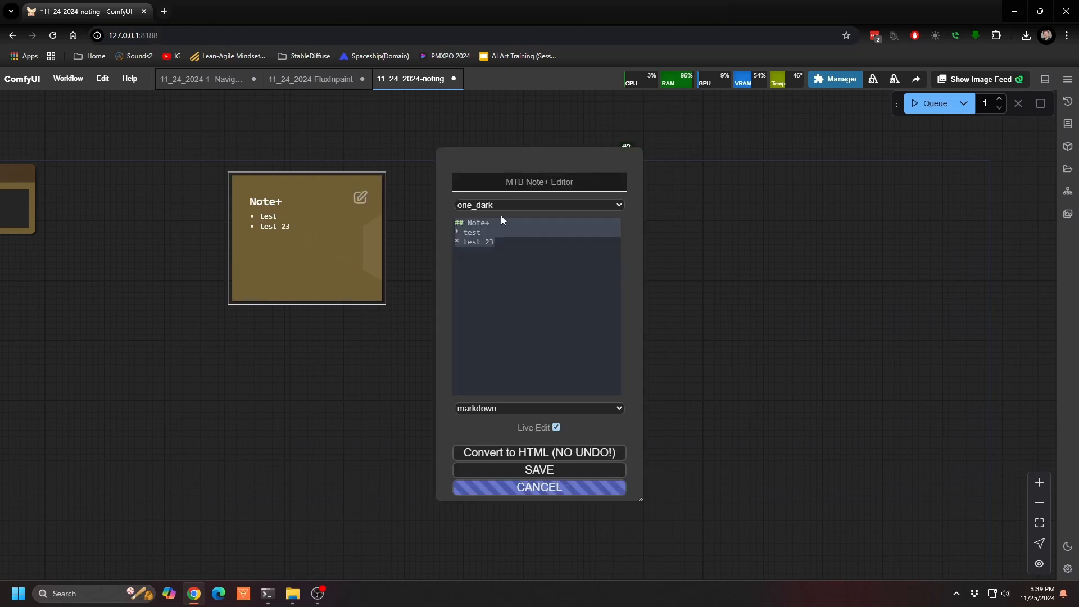
{"action": "left_click", "coordinate": [466, 233]}
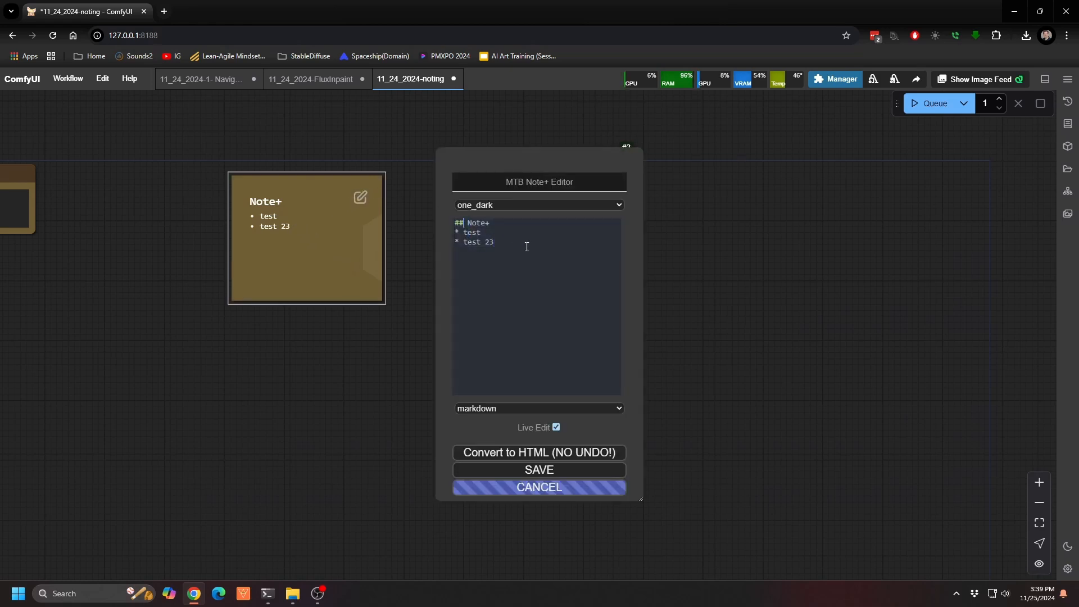
{"action": "key", "text": "Down"}
{"action": "type", "text": "# "}
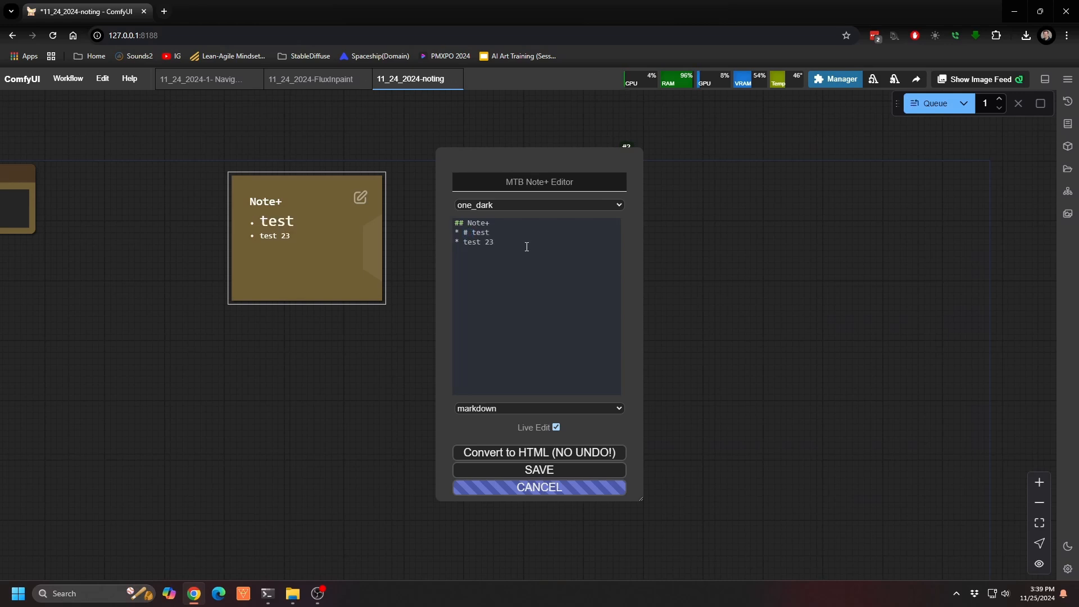
{"action": "type", "text": "##"}
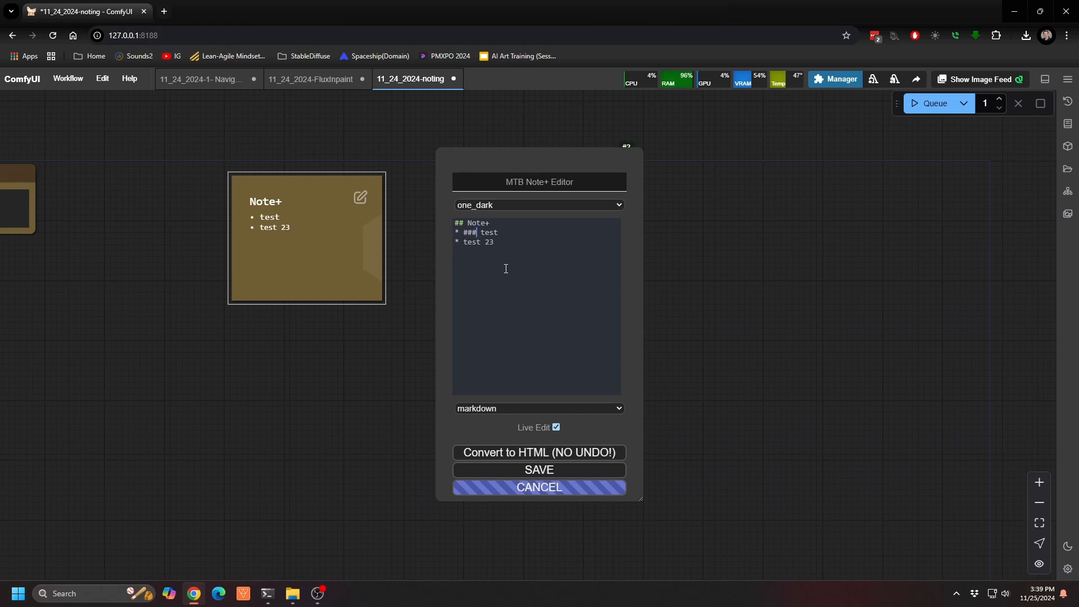
{"action": "left_click", "coordinate": [553, 469]}
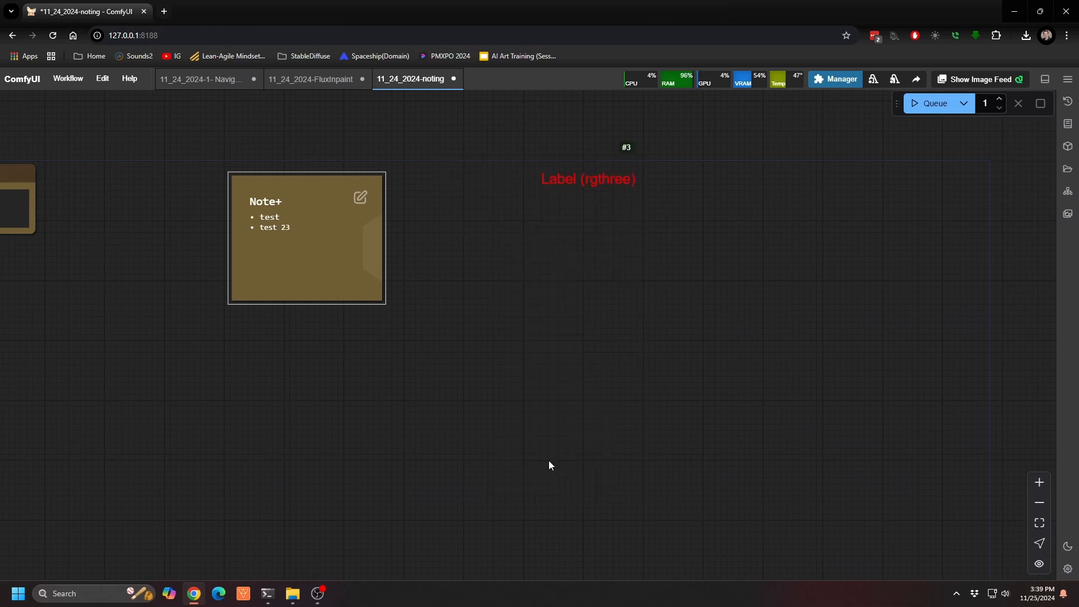
{"action": "left_click_drag", "start_coordinate": [370, 406], "coordinate": [538, 436]}
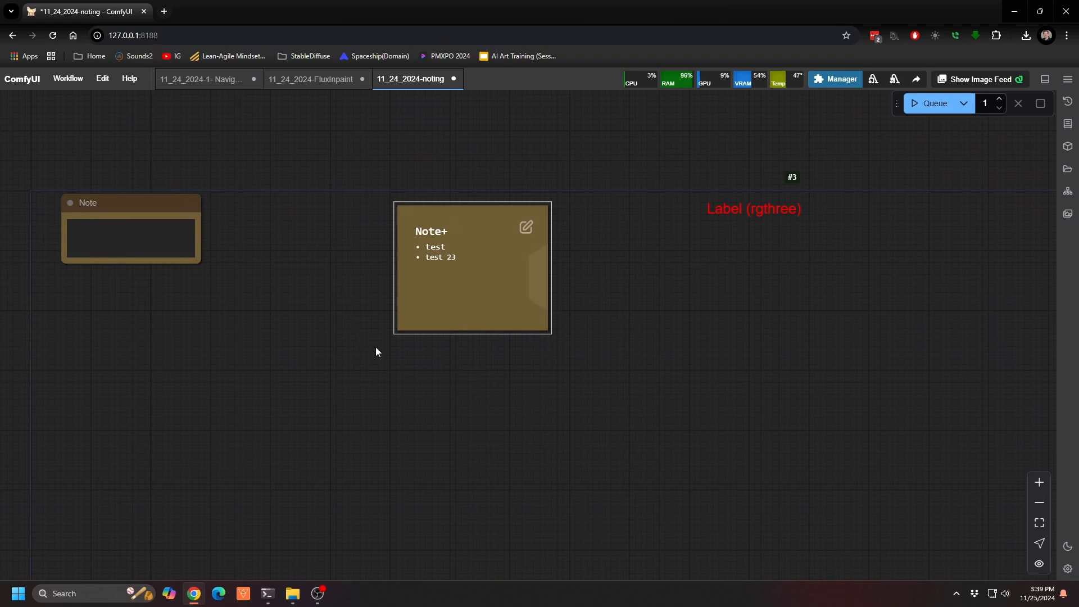
{"action": "left_click_drag", "start_coordinate": [502, 391], "coordinate": [480, 339]}
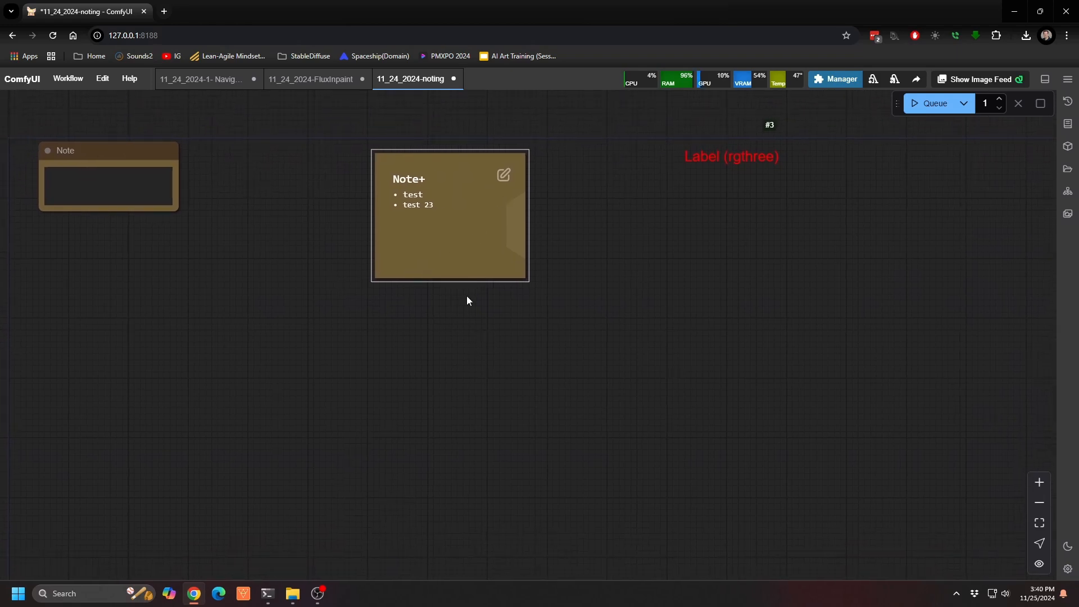